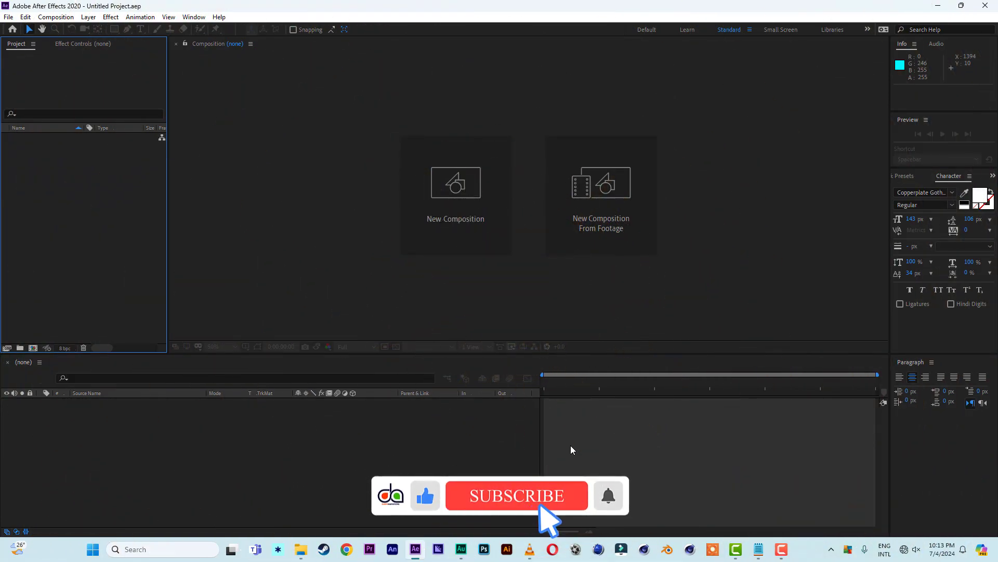
- Create a 1920 x 1080 composition named "main" with a duration of 10 seconds
left_click(467, 219)
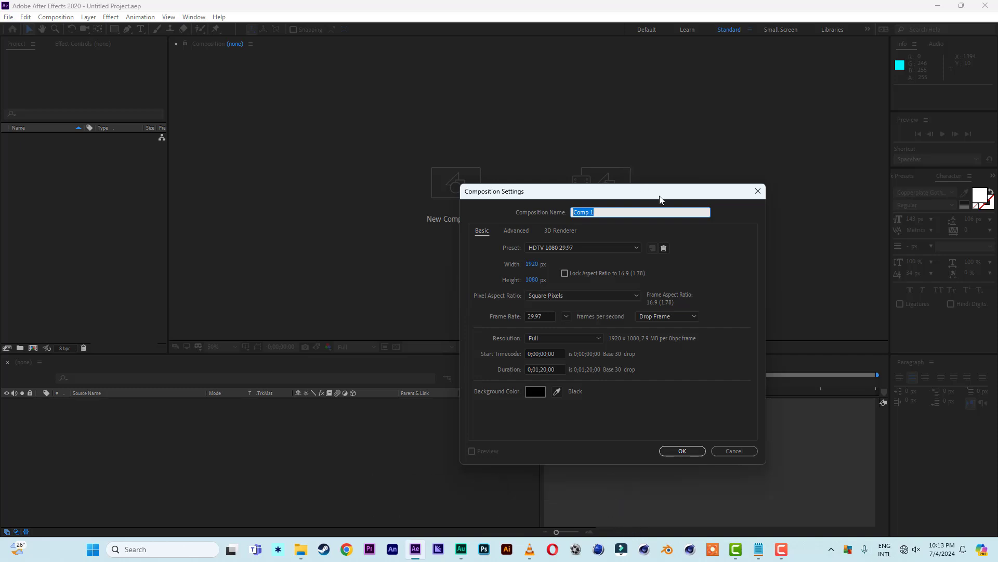
type("main")
left_click(538, 369)
key("BackSpace")
type("0")
key("Delete")
type("1")
left_click(689, 451)
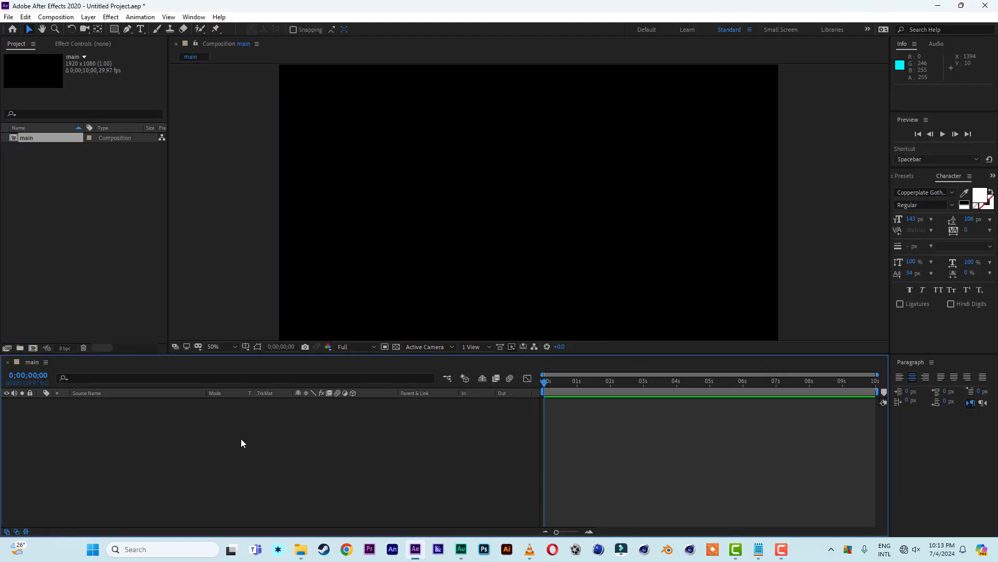
- Create a second 10-second, 1920 x 1080 composition named "bars"
left_click(33, 348)
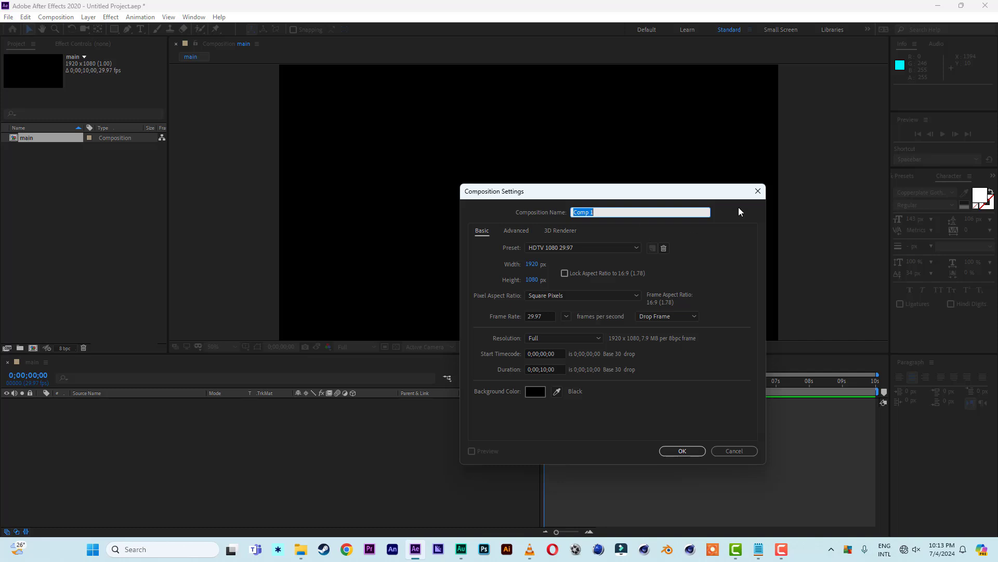
type("bars")
left_click(682, 452)
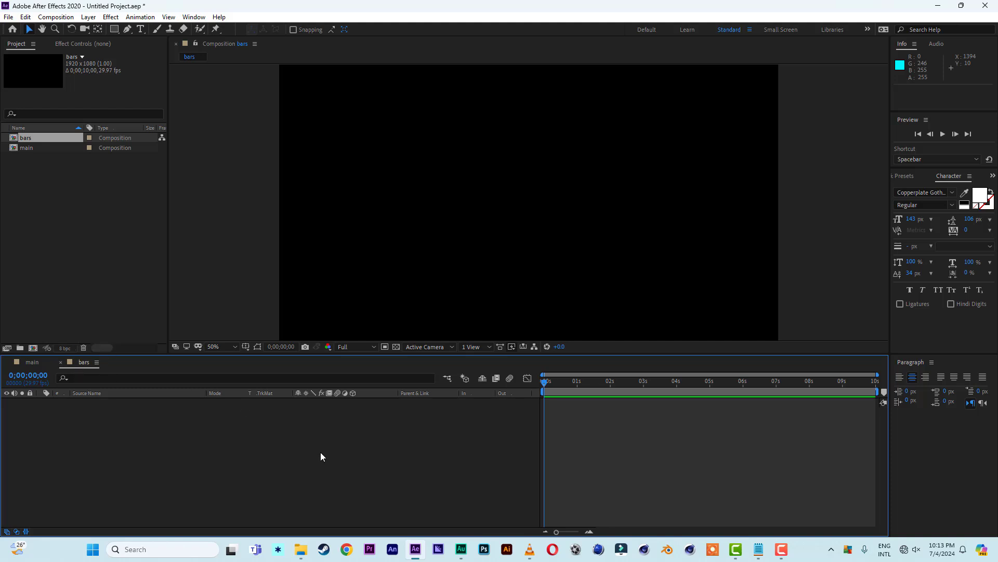
- Import eee.png, intro.mp3, one.png, the Sarp studio logo PNG and sta.png from the SOCIAL MEDIA INTRO folder into the project
left_click(300, 549)
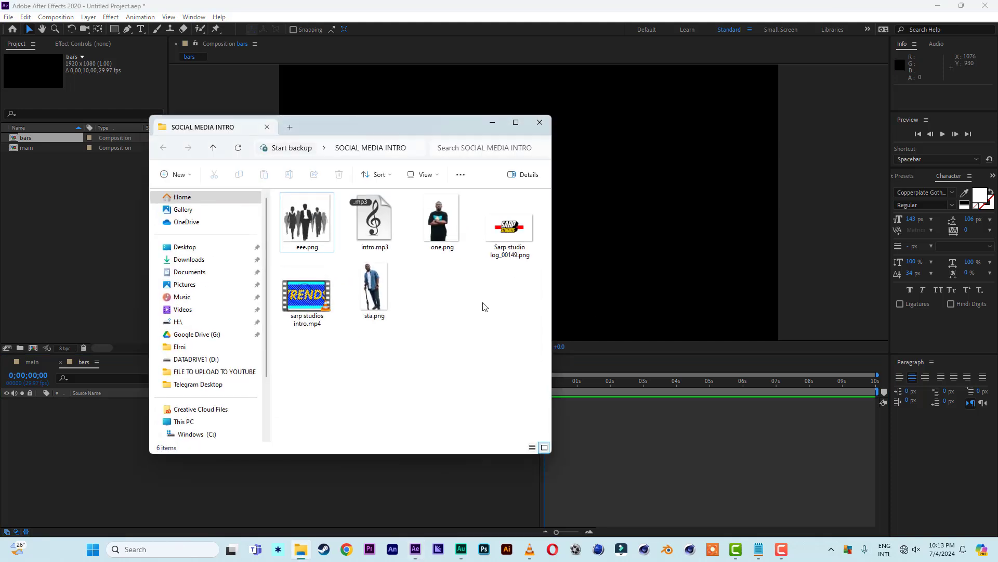
left_click(299, 228)
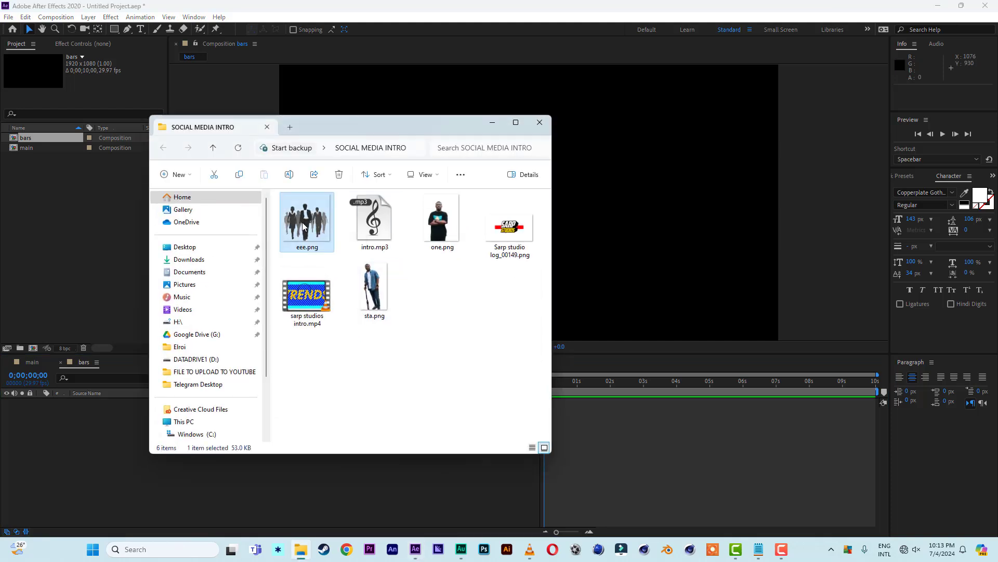
left_click(501, 232, "shift")
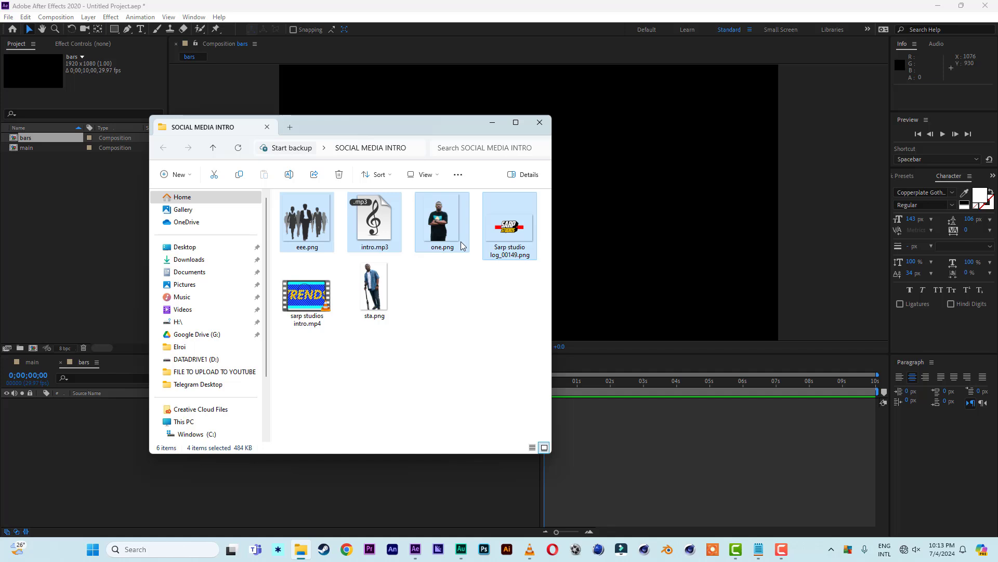
left_click(391, 297, "ctrl")
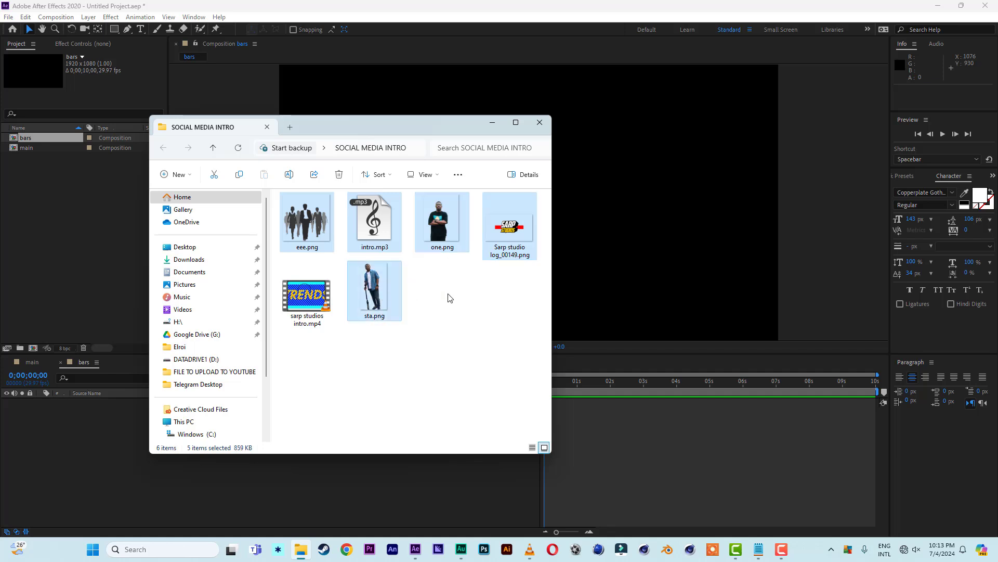
left_click_drag(318, 225, 76, 269)
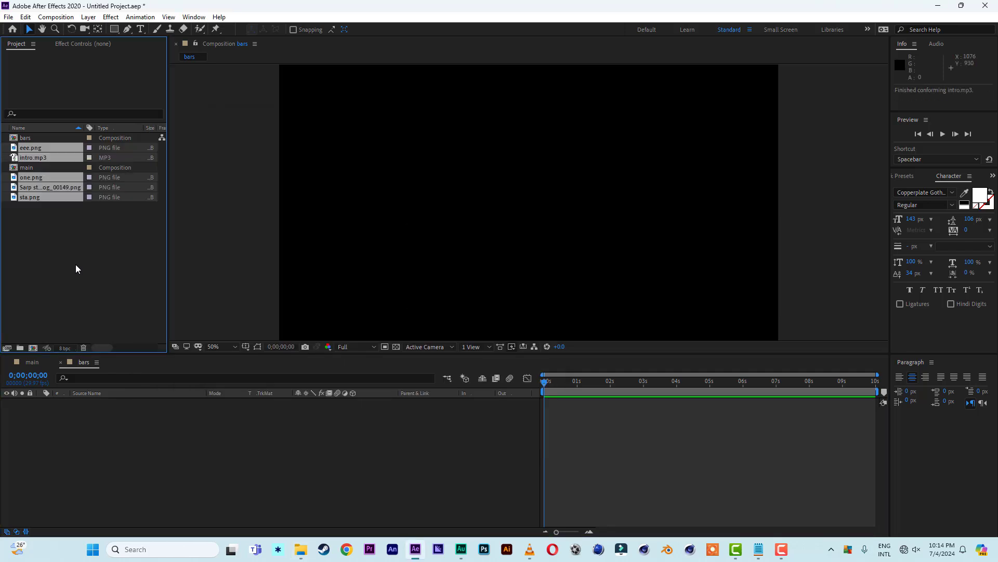
left_click(76, 255)
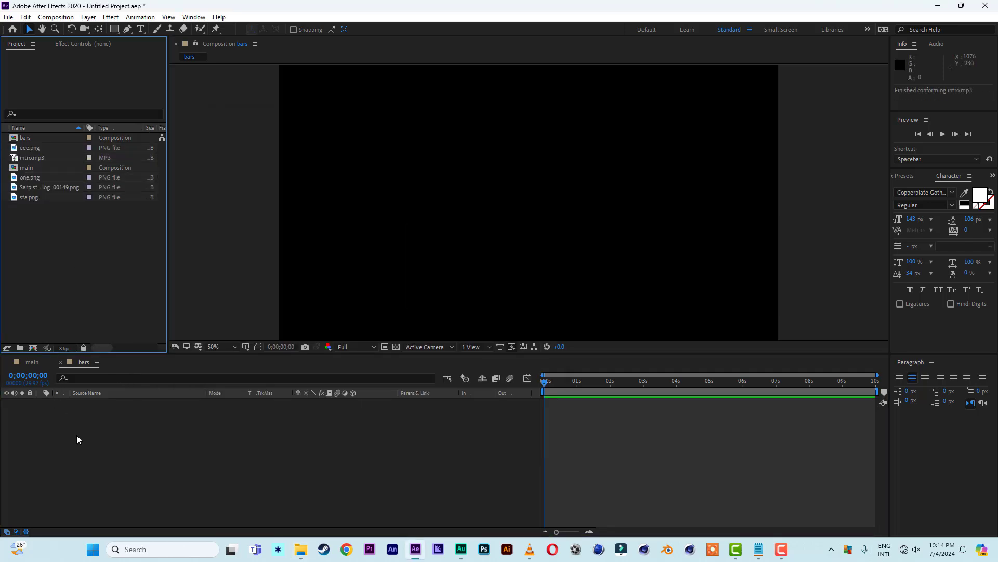
left_click(445, 420)
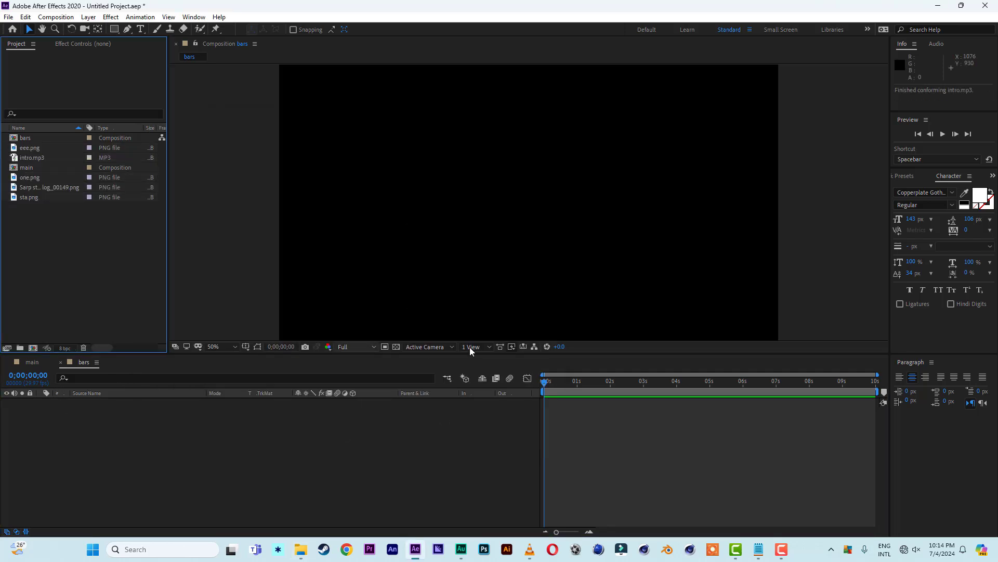
- Add a white 1920 x 1080 solid layer to the bars composition
left_click(89, 17)
mouse_move(120, 29)
left_click(315, 42)
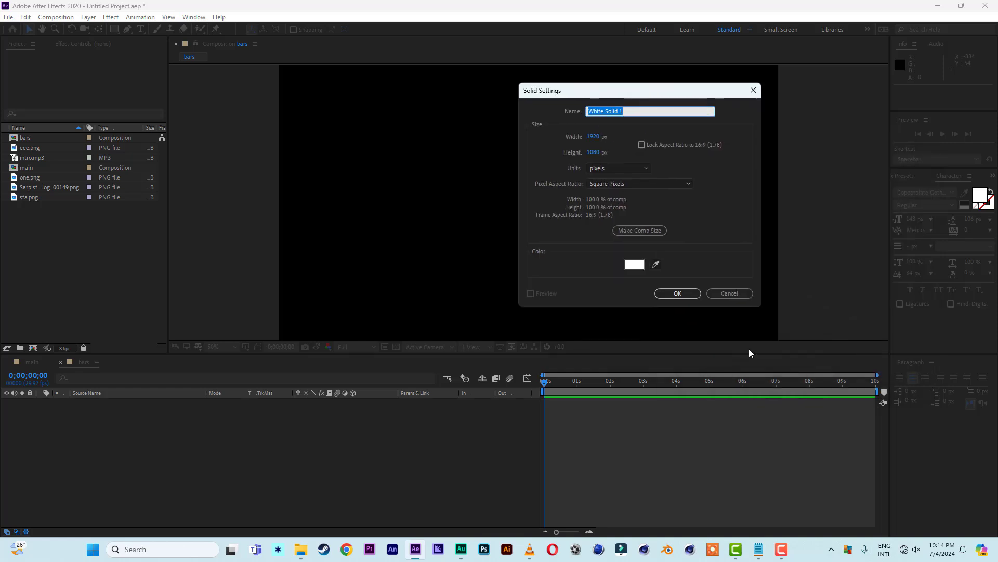
left_click(671, 294)
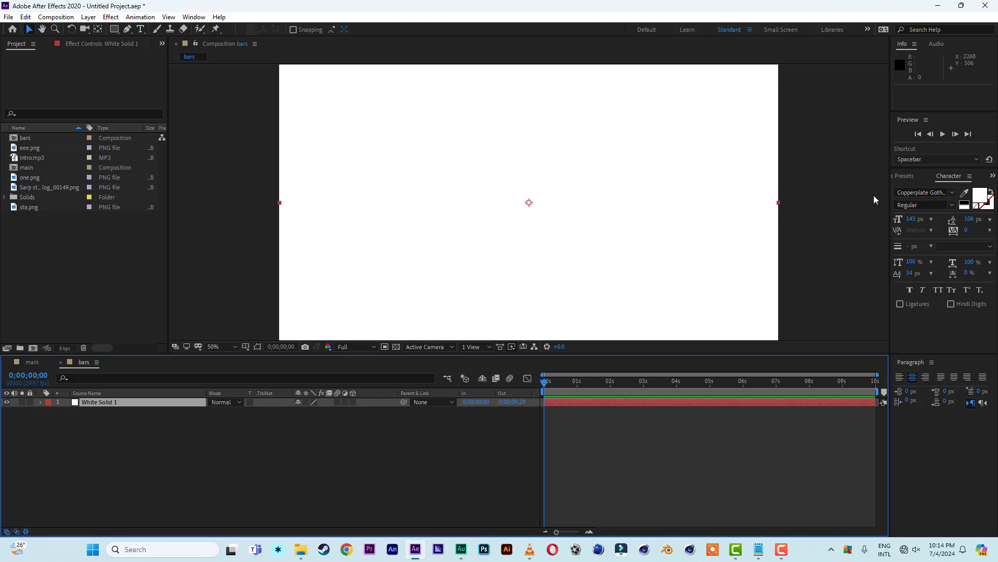
- Apply the Fill effect to the white solid and set its colour to bright blue 00B4FF
left_click(907, 177)
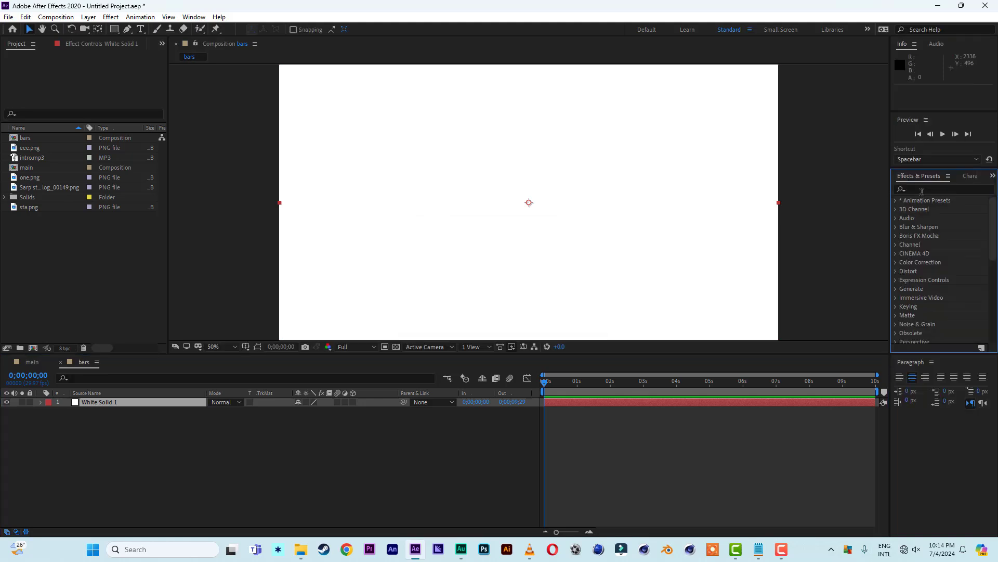
left_click(922, 189)
type("fill")
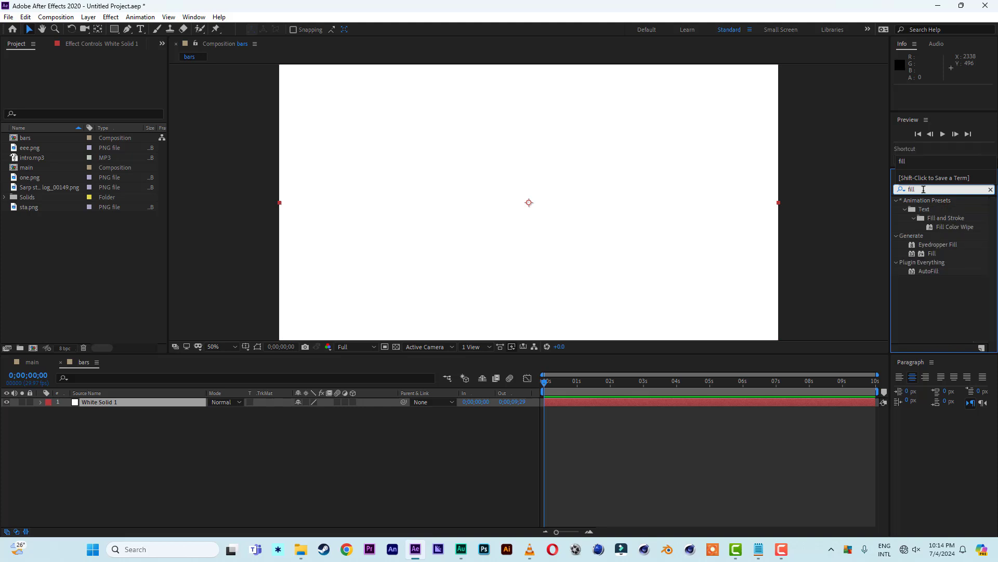
double_click(934, 255)
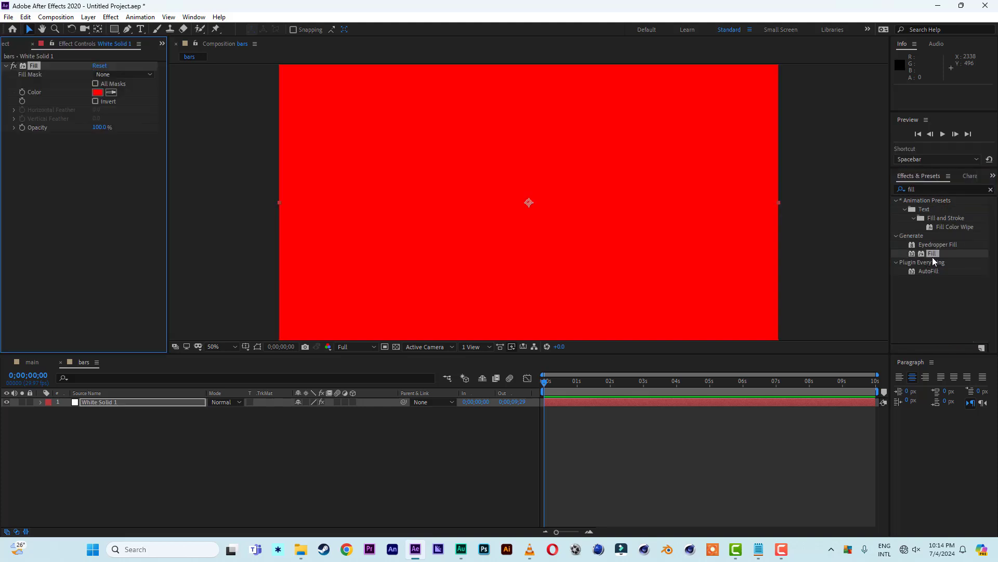
left_click(97, 92)
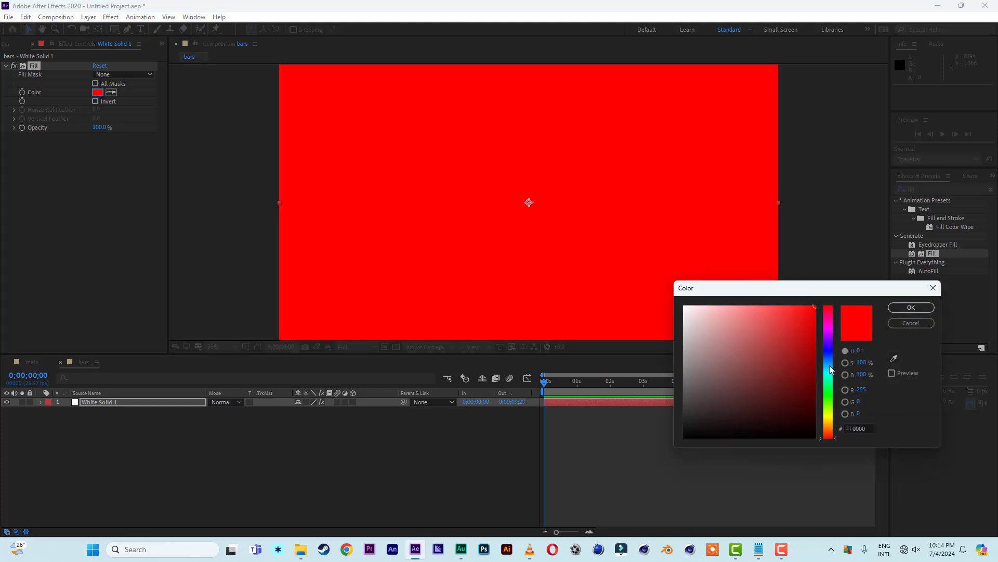
left_click(830, 367)
left_click(921, 308)
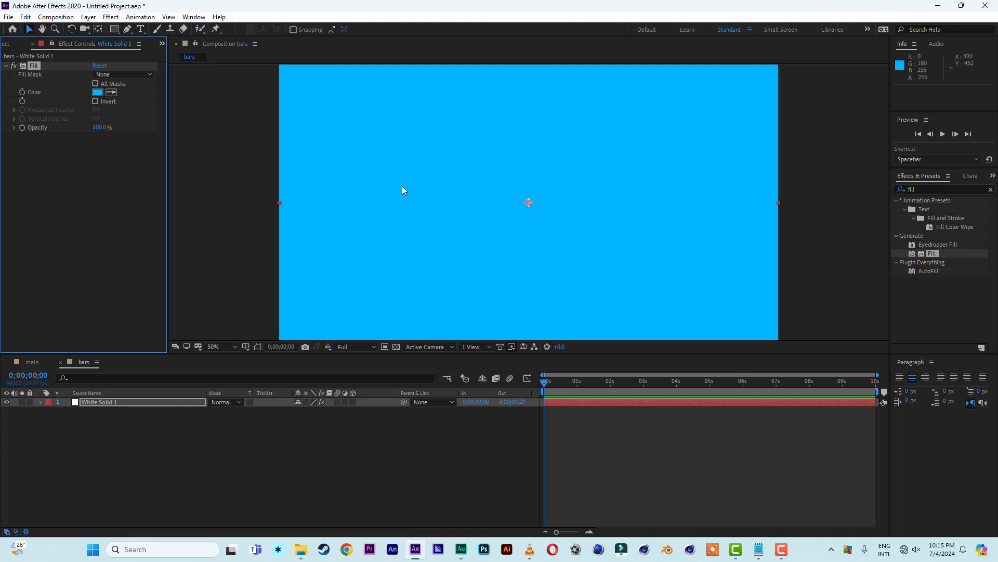
- Move the solid just past the frame's right edge, X position 2906, and set a Position keyframe at 0 seconds
key("comma")
key("p")
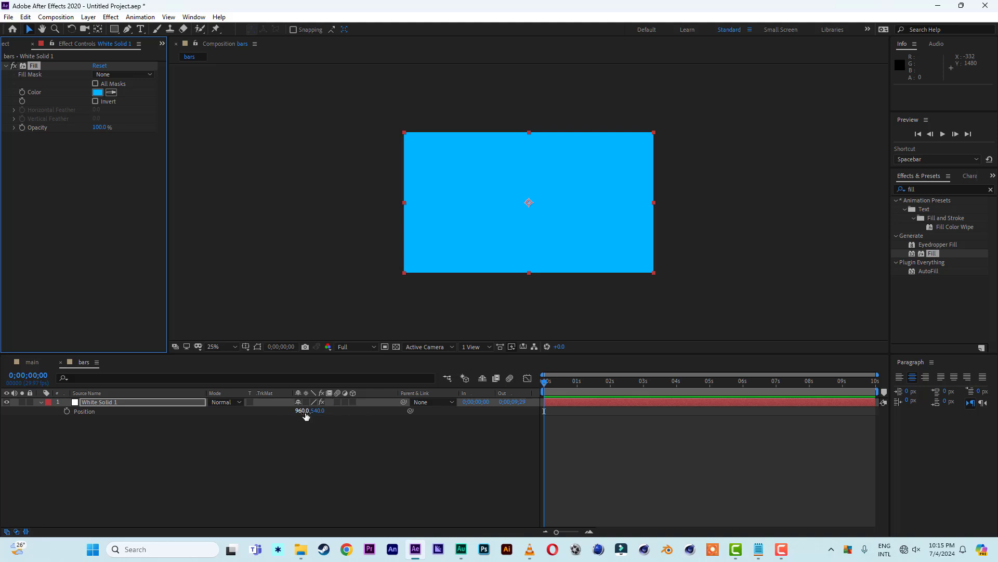
left_click_drag(300, 413, 364, 414)
left_click_drag(190, 404, 690, 439)
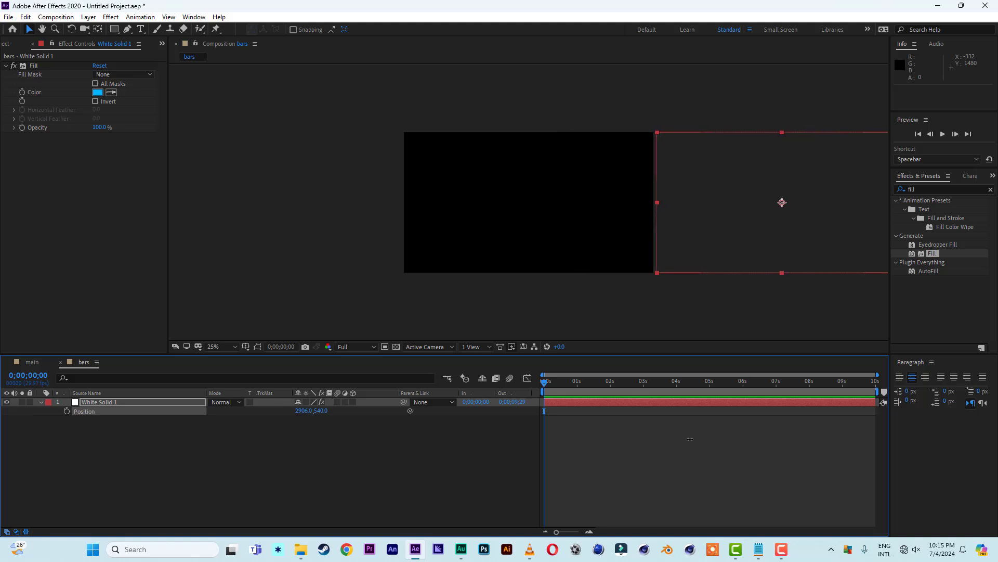
left_click(67, 411)
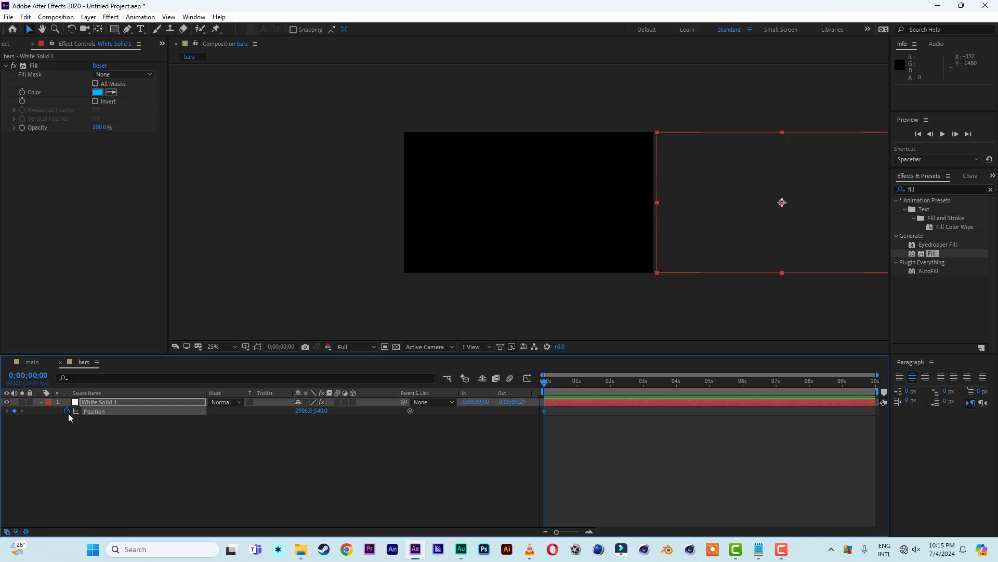
- At 2 seconds, move the solid past the frame's left edge to X position -1094 to set a second Position keyframe
left_click(612, 385)
left_click_drag(303, 412, 197, 424)
left_click_drag(301, 414, 17, 433)
left_click_drag(301, 412, 186, 437)
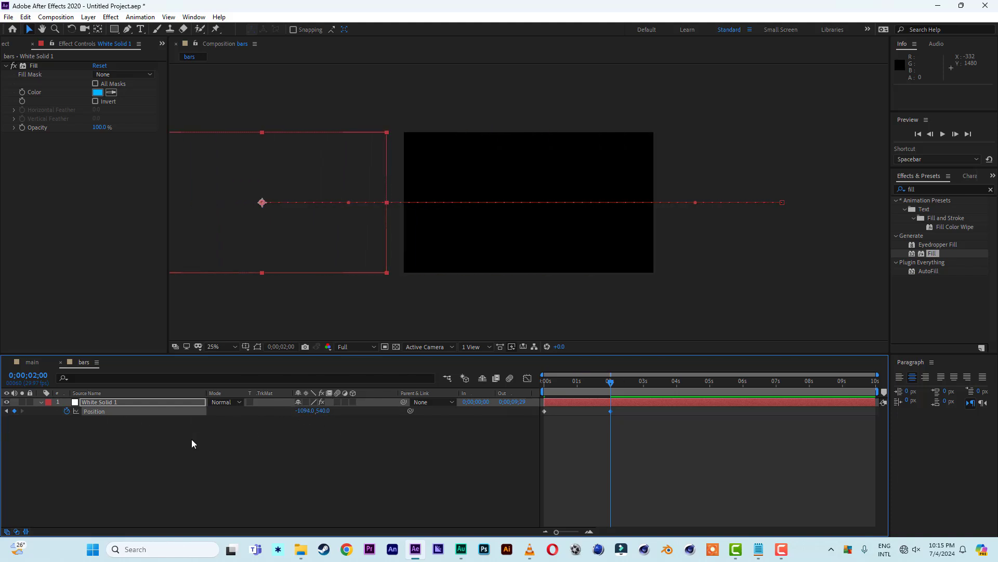
- Apply Easy Ease to both Position keyframes of the solid
left_click_drag(623, 410, 547, 427)
right_click(544, 414)
mouse_move(605, 406)
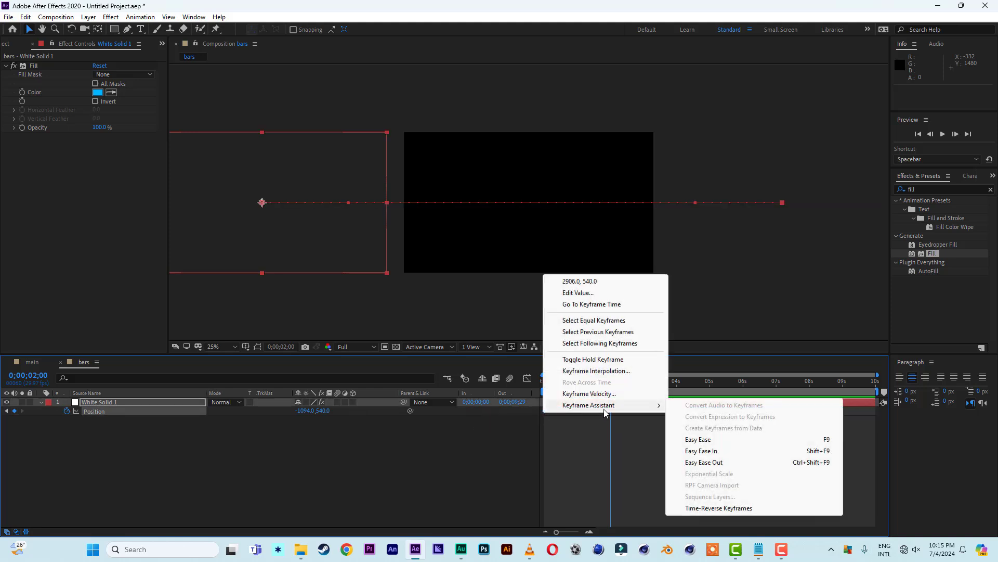
left_click(699, 439)
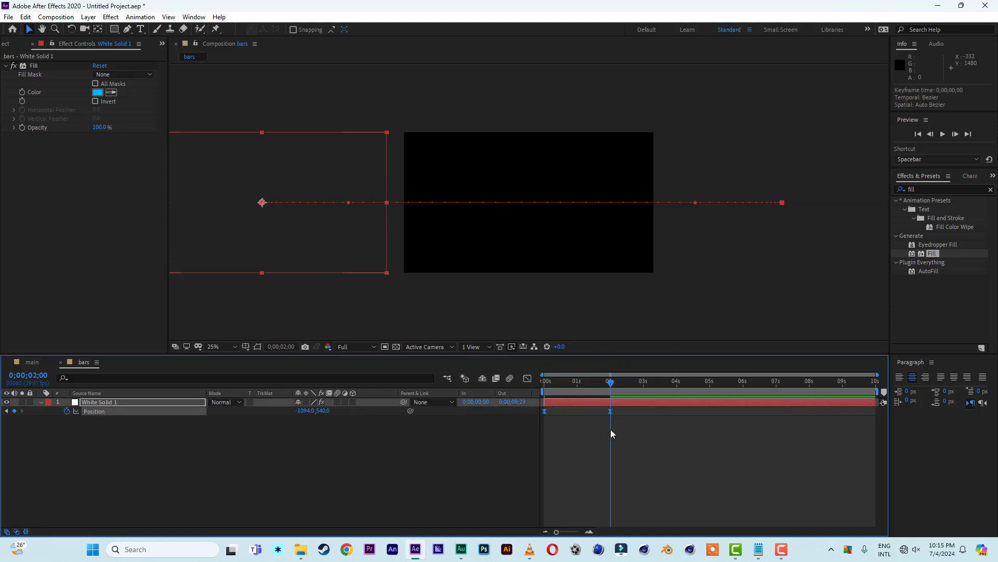
- Reshape the Position speed graph so the speed peaks early and tapers off slowly, and preview the animation
left_click(527, 378)
mouse_move(611, 503)
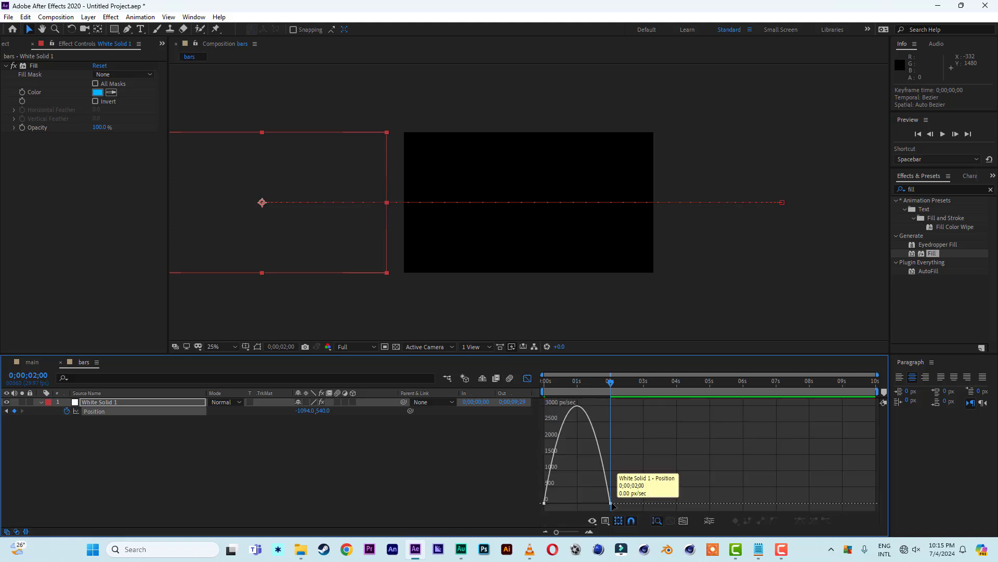
left_click_drag(599, 503, 577, 502)
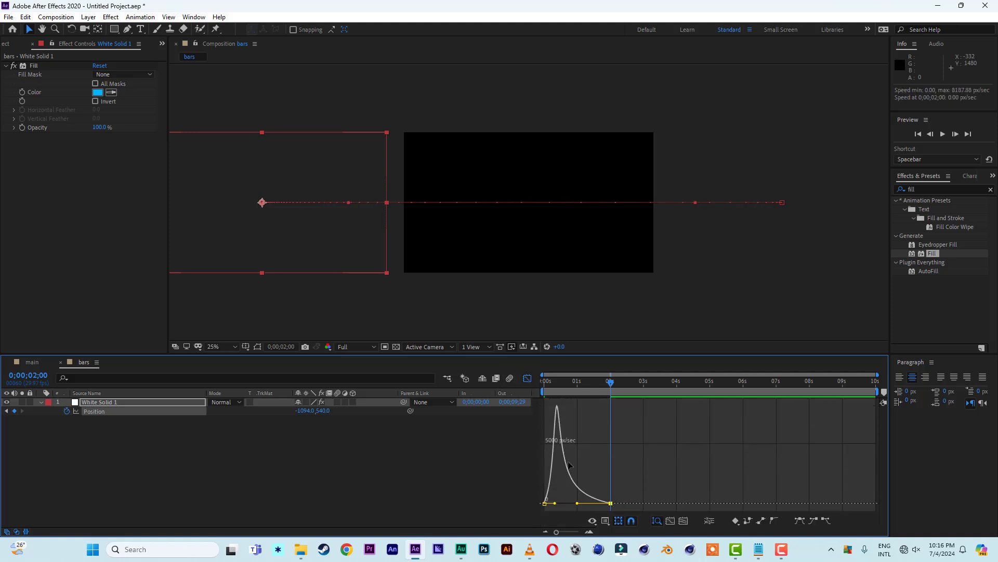
left_click(528, 379)
key("space")
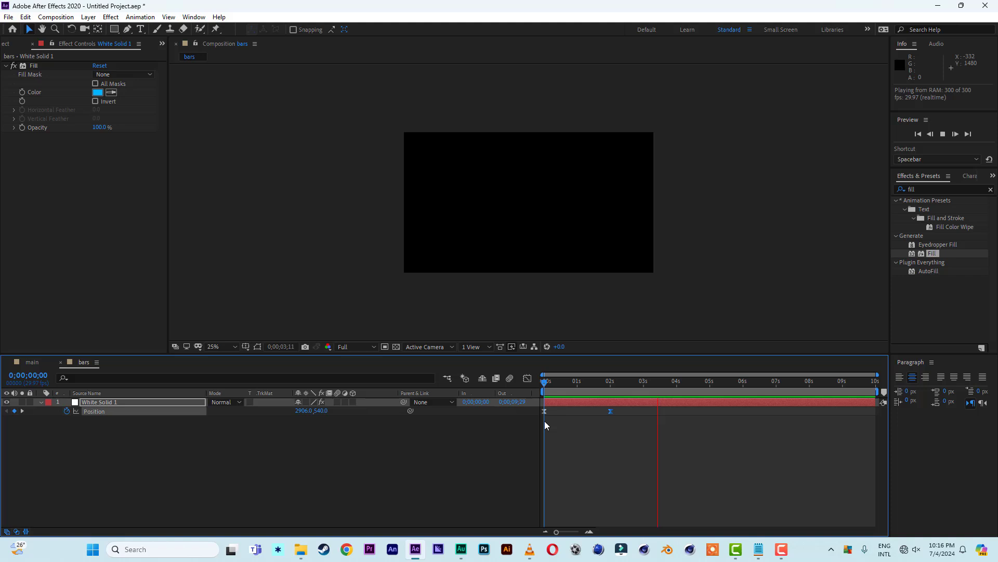
key("space")
left_click(625, 441)
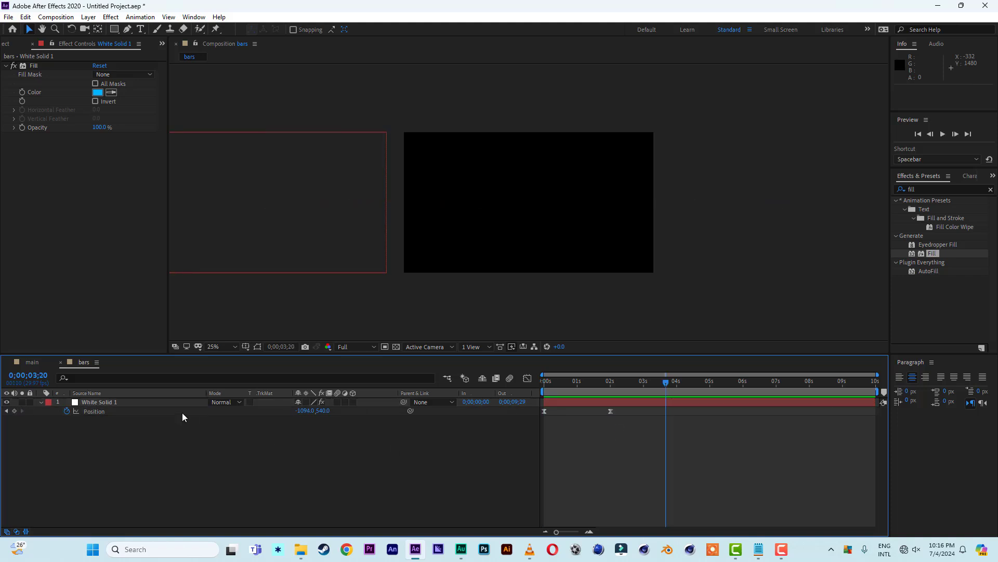
- Duplicate the blue solid layer and change the copy's Fill colour to lime green A8FF00
left_click(41, 403)
left_click(92, 405)
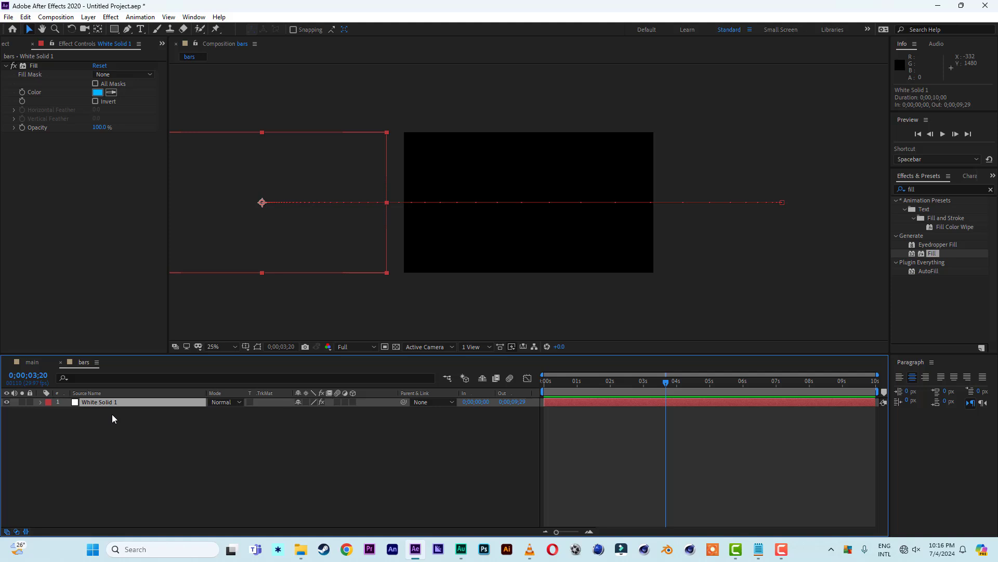
key("ctrl+d")
key("shift+Page_Up")
key("shift+Page_Up")
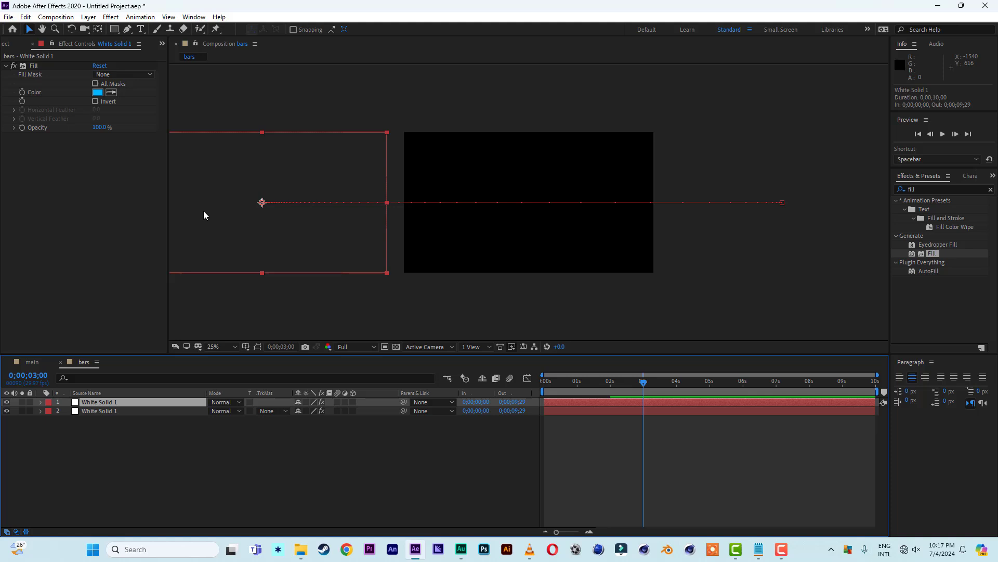
left_click(99, 94)
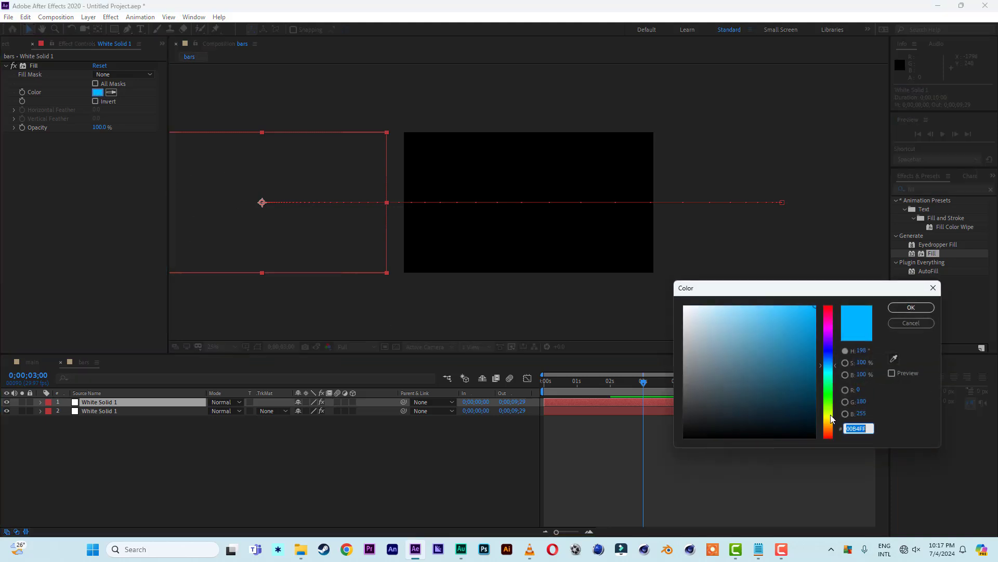
left_click(829, 410)
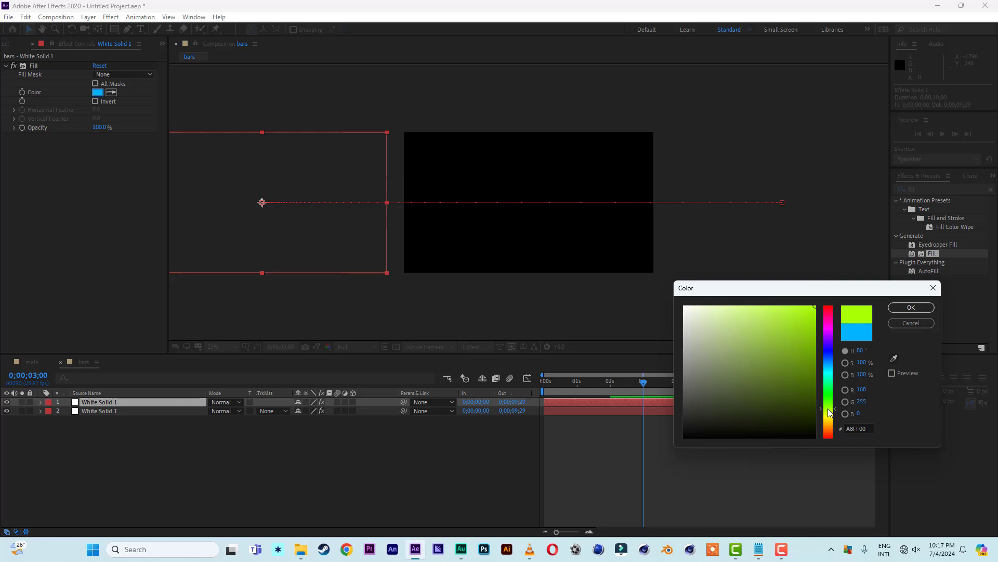
left_click(904, 308)
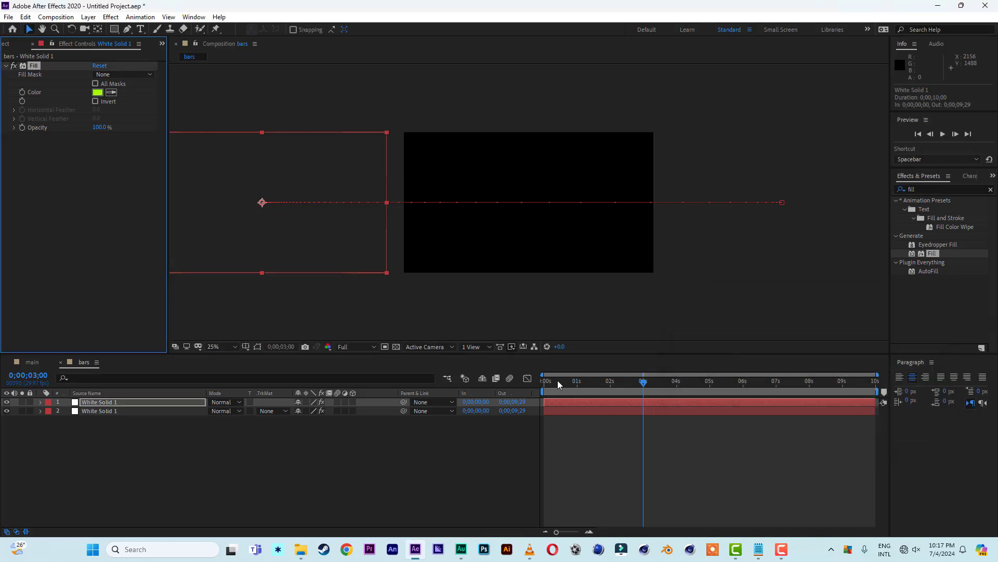
- Shift the lime green solid layer to start at frame 6 on the timeline and preview the staggered bars
left_click_drag(555, 403, 523, 393)
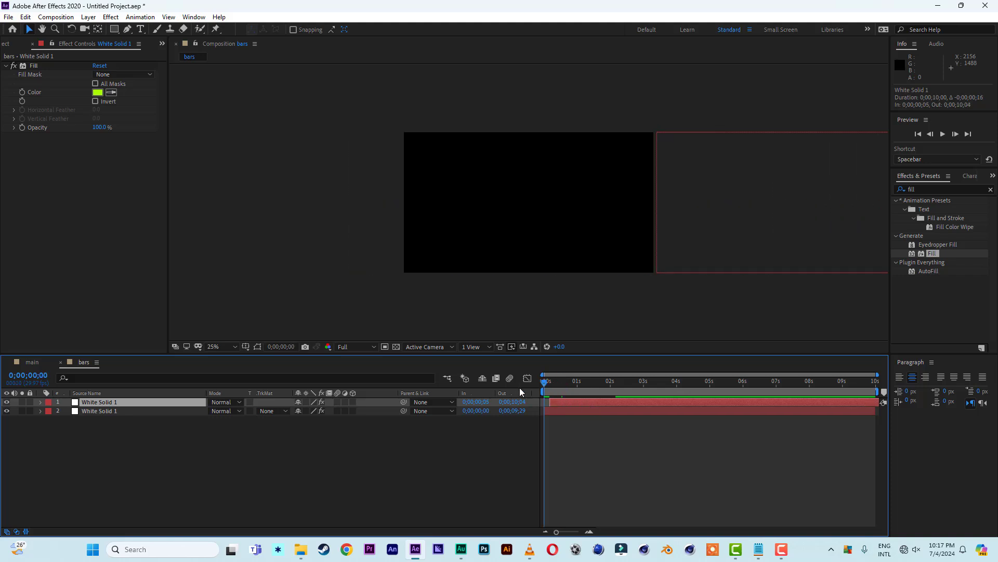
left_click_drag(606, 410, 549, 392)
key("space")
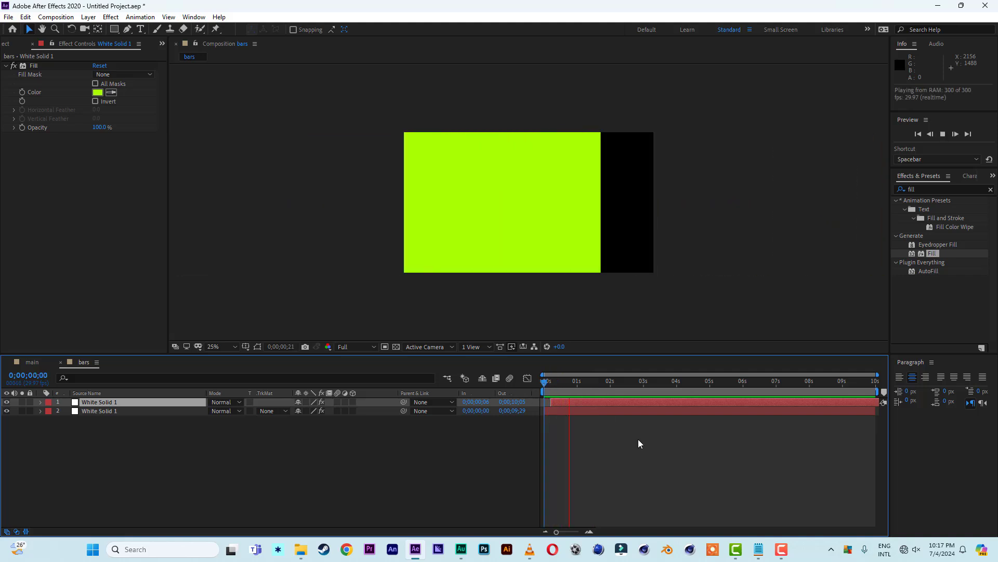
- Duplicate both solid layers, shift the copies to start at frames 11 and 17, and preview the staggered bars
key("space")
left_click_drag(878, 378, 661, 376)
left_click(550, 387)
key("space")
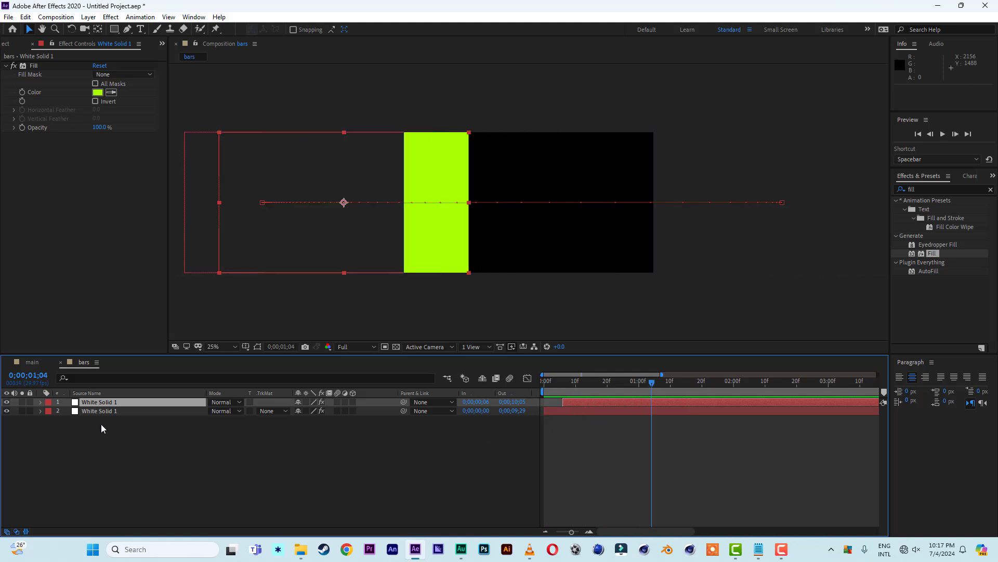
mouse_move(123, 431)
left_mouse_down()
mouse_move(124, 406)
mouse_move(98, 411)
mouse_move(96, 402)
mouse_move(124, 416)
left_mouse_up()
key("ctrl+d")
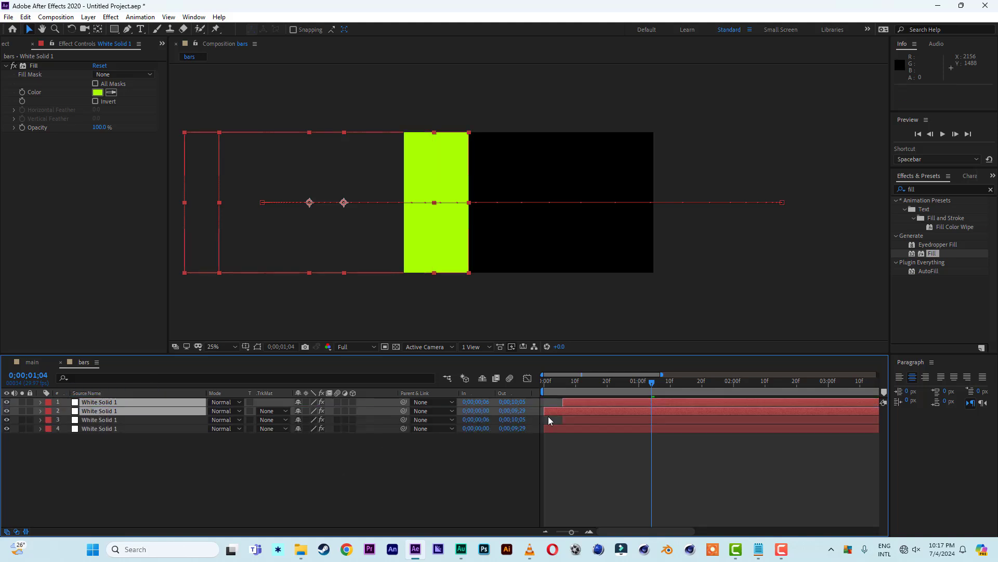
left_click_drag(567, 414, 591, 414)
left_click_drag(599, 414, 601, 414)
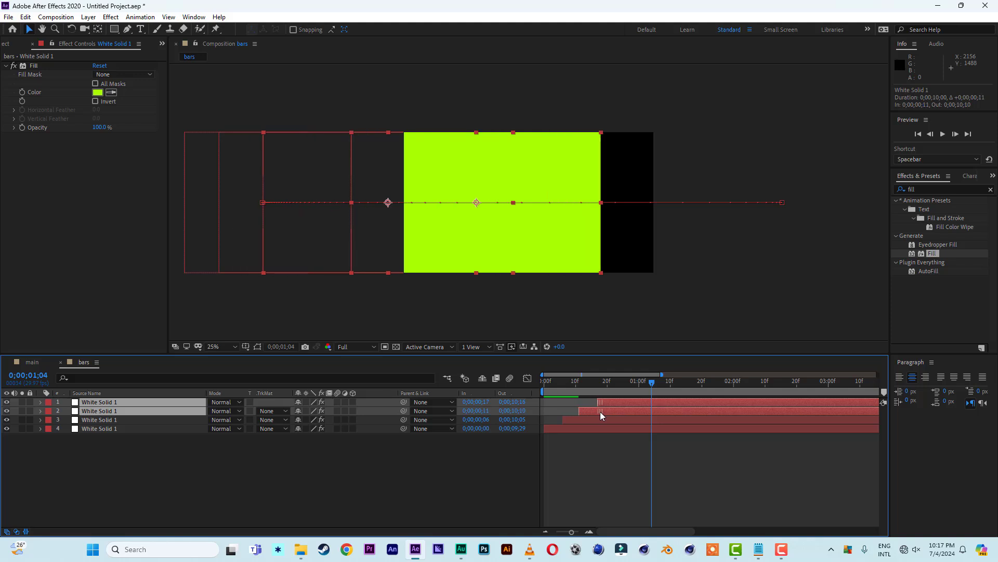
key("space")
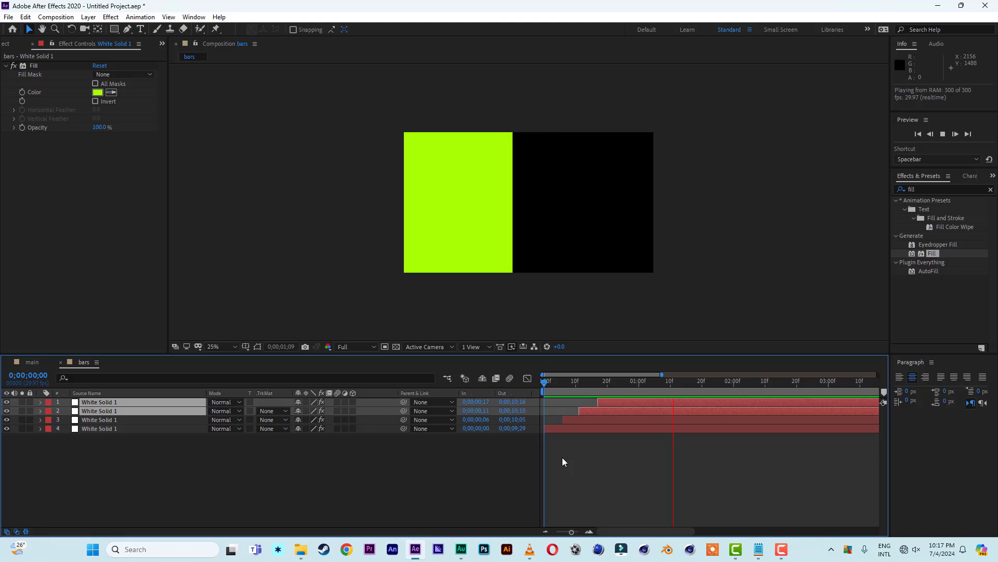
key("space")
left_click(586, 467)
- Change the Fill colour of the solid starting at frame 11 to magenta F000FF
left_click(594, 381)
left_click(607, 411)
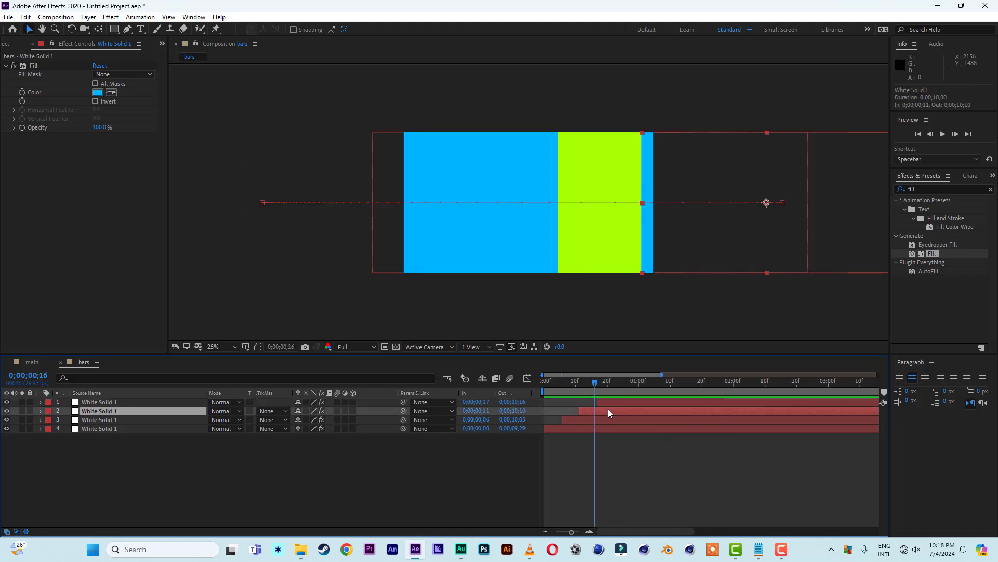
left_click(98, 93)
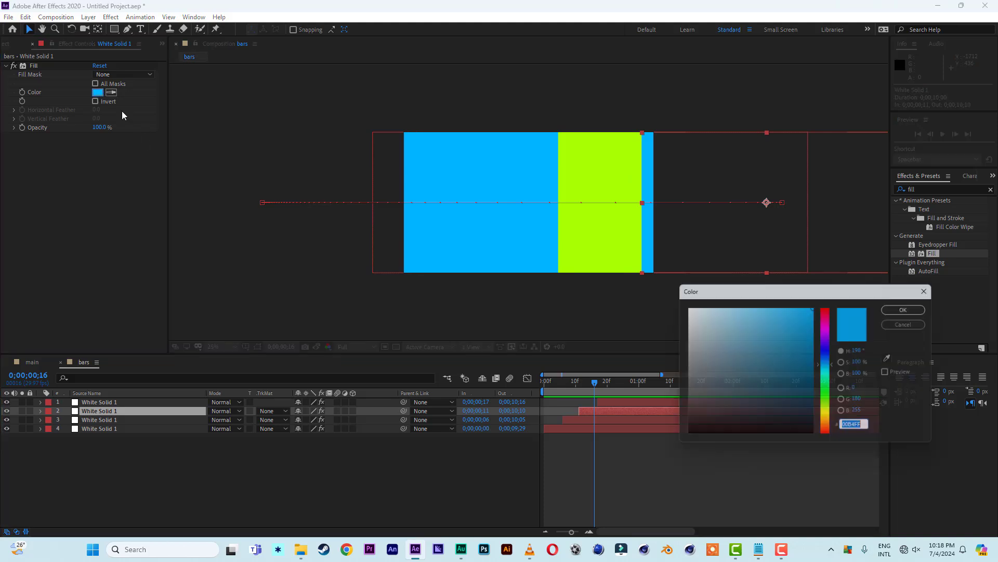
left_click(828, 330)
left_click(910, 307)
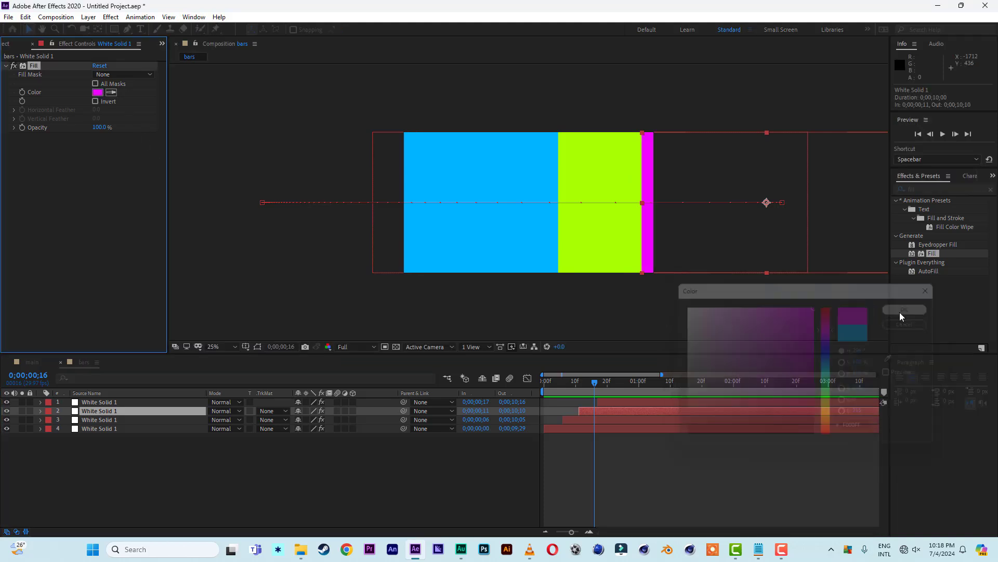
- Change the Fill colour of the solid starting at frame 17 to deep blue 0018FF
left_click(627, 402)
left_click(619, 386)
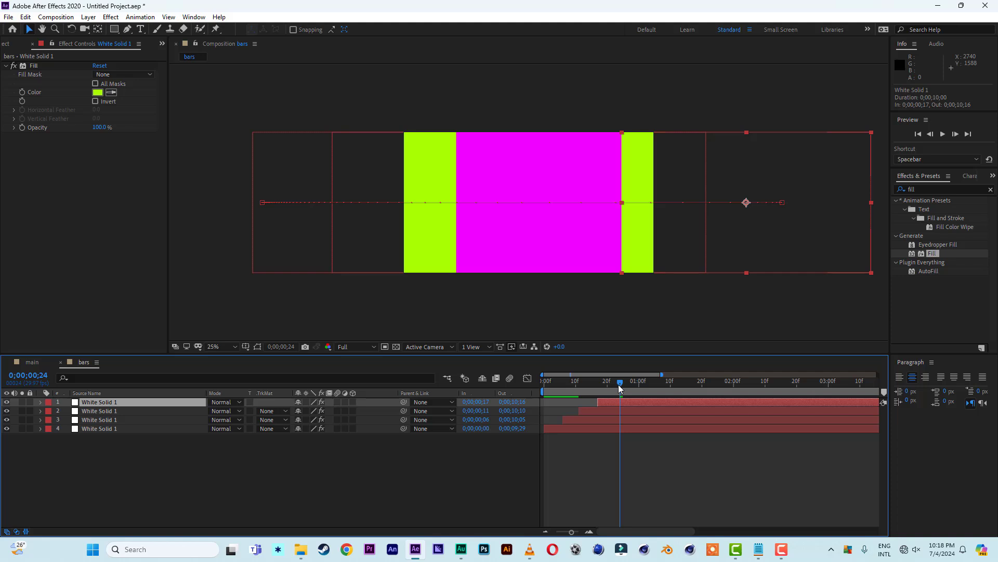
left_click(96, 93)
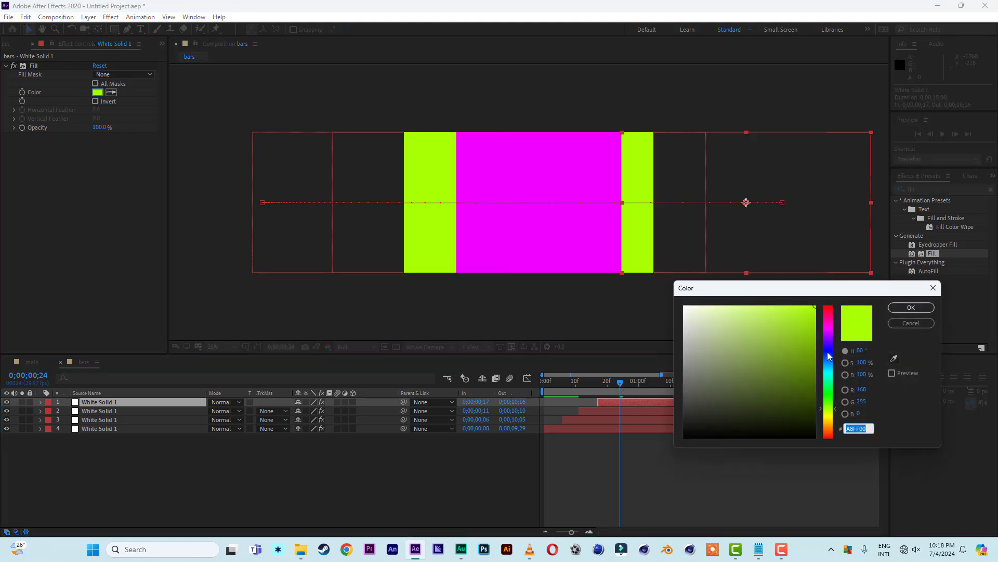
left_click(829, 355)
left_click(910, 308)
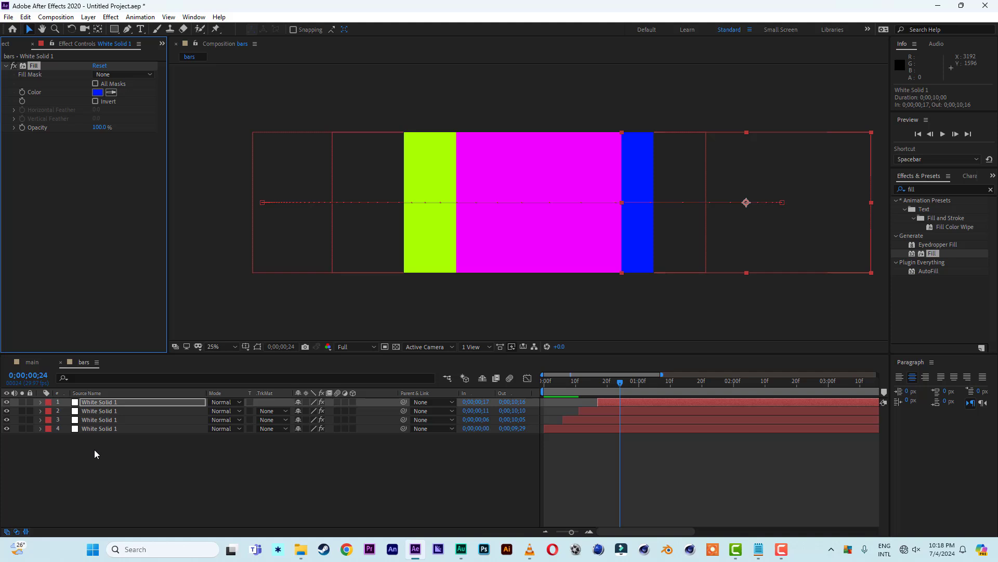
- Duplicate all four solid layers, shift the copies so the first starts at frame 22, and preview the bars
left_click_drag(95, 454, 97, 405)
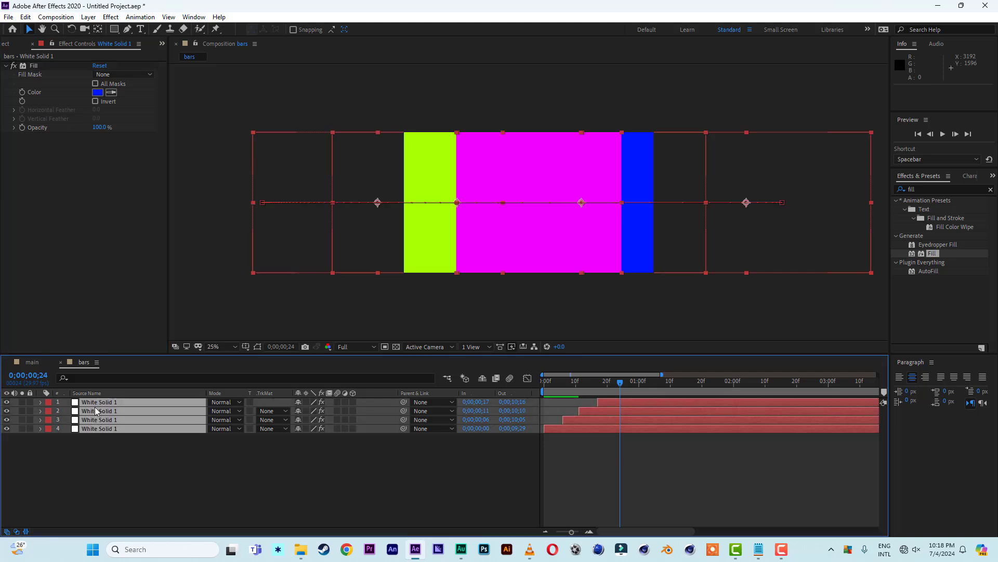
key("ctrl+d")
left_click_drag(96, 411, 97, 406)
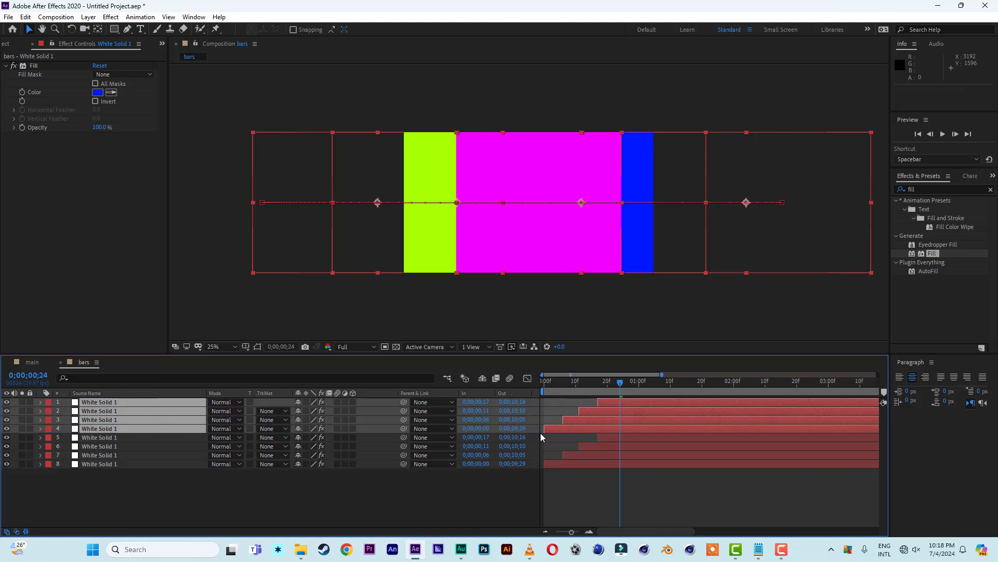
left_click_drag(558, 434, 627, 431)
left_click_drag(600, 391, 512, 392)
key("space")
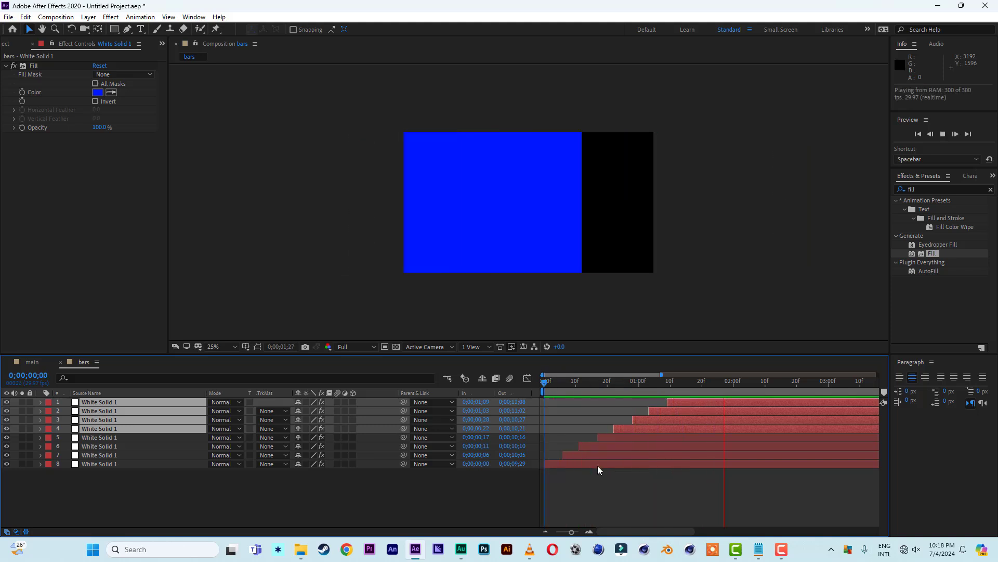
key("space")
left_click(622, 497)
- Change the Fill colour of the solid starting at frame 22 to white FFFFFF
left_click(626, 385)
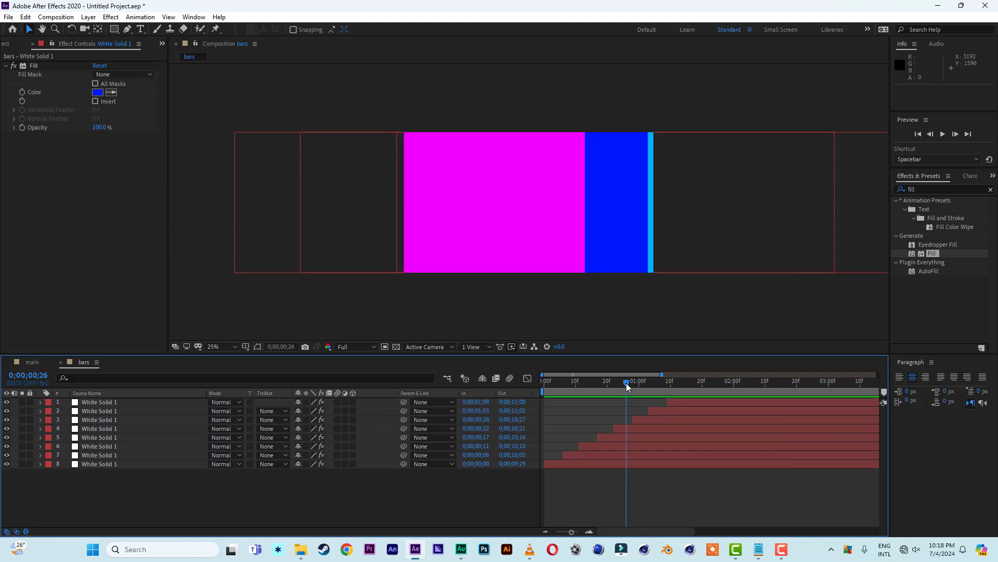
left_click(638, 427)
left_click(617, 439)
left_click(628, 437, "ctrl")
left_click(629, 429)
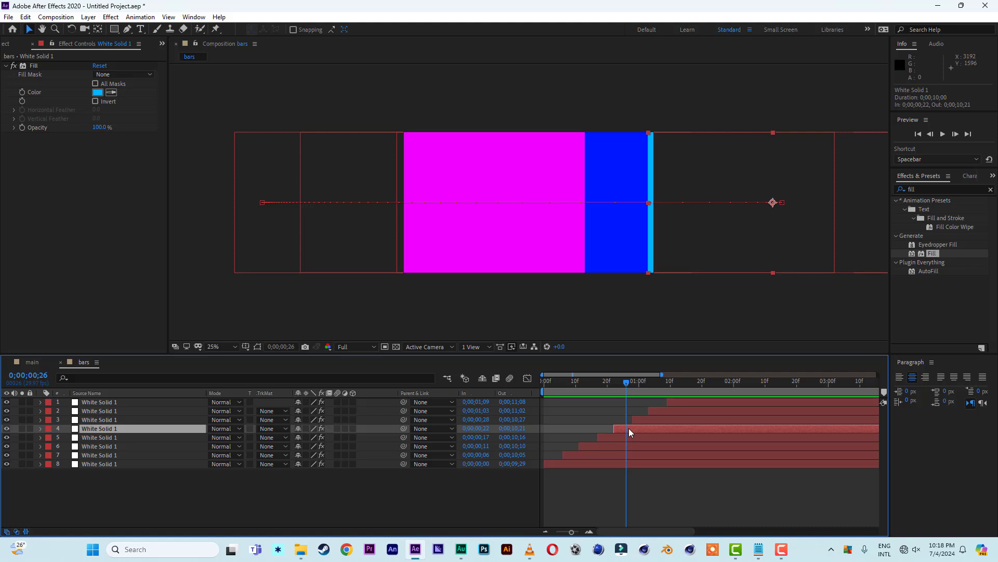
left_click(96, 94)
type("FFFFFF")
left_click(920, 307)
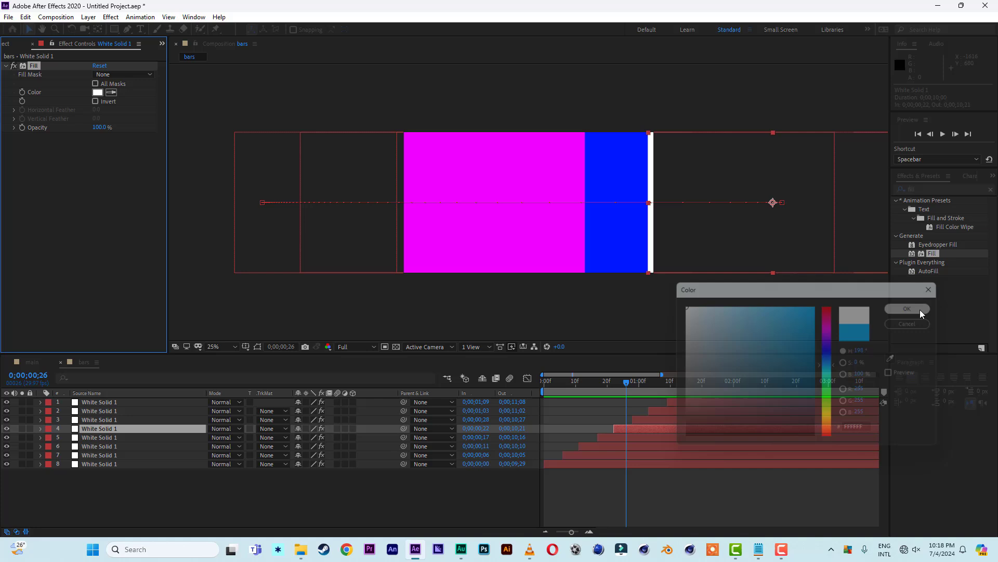
- Change the Fill colour of the lime green copy starting at frame 28 to red
left_click(671, 421)
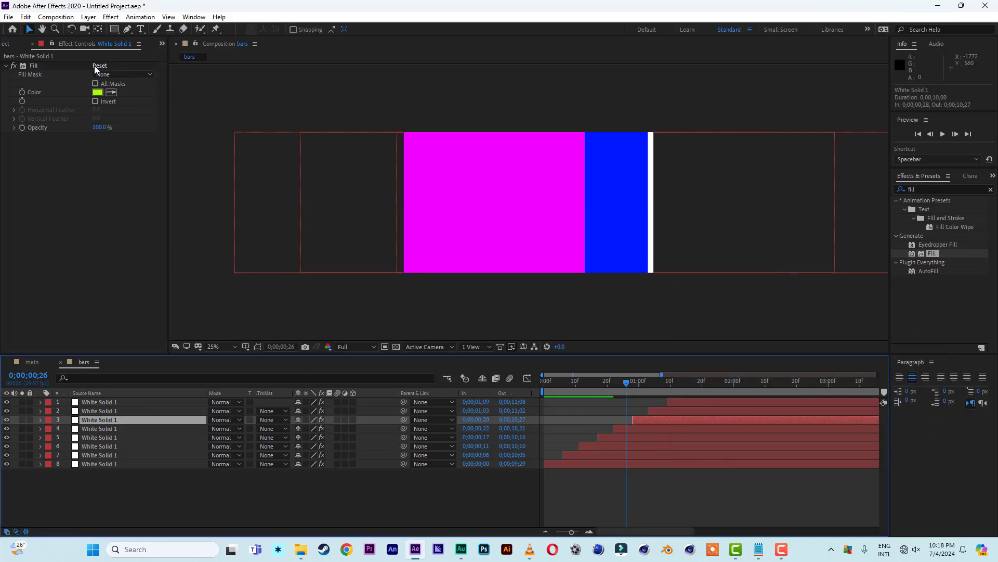
left_click(97, 92)
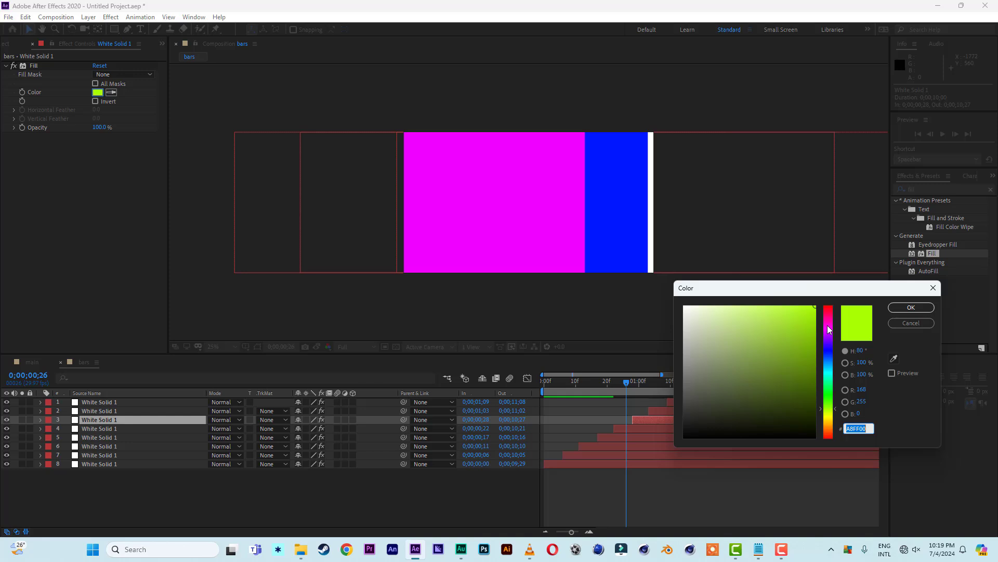
left_click_drag(828, 329, 838, 286)
left_click(912, 308)
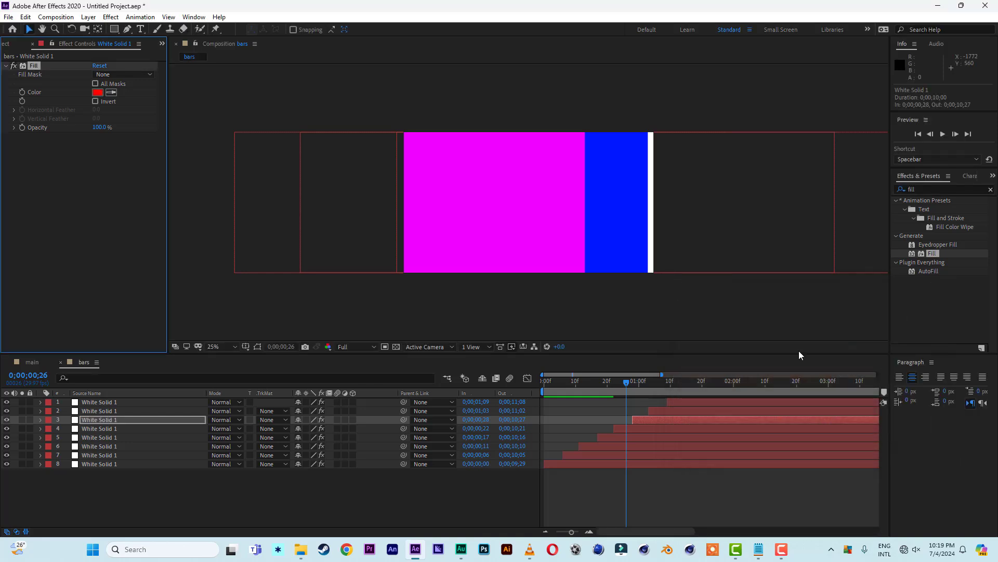
- Change the Fill colour of the magenta copy in layer 2 to cyan 00EAFF
left_click(664, 413)
left_click(97, 92)
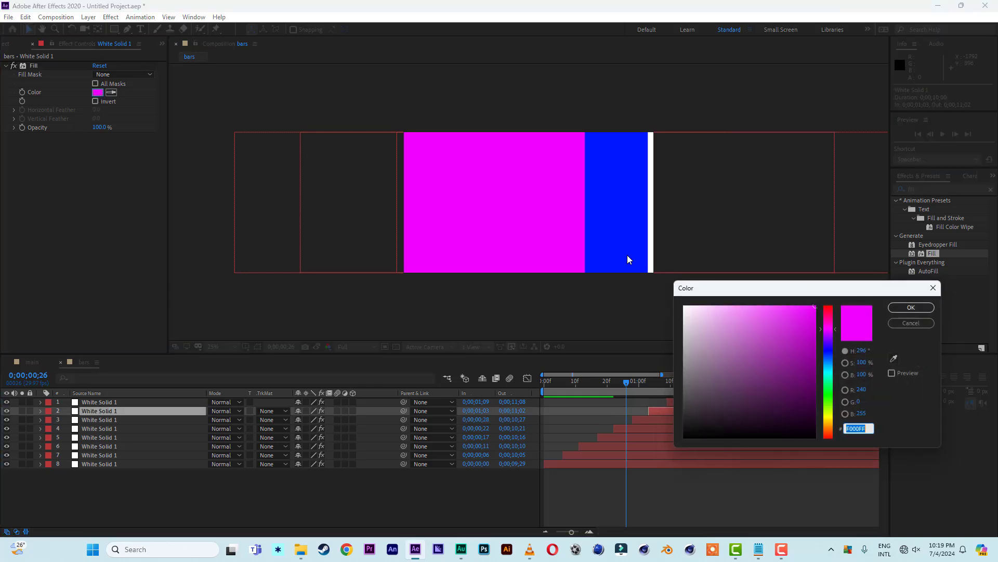
left_click(830, 373)
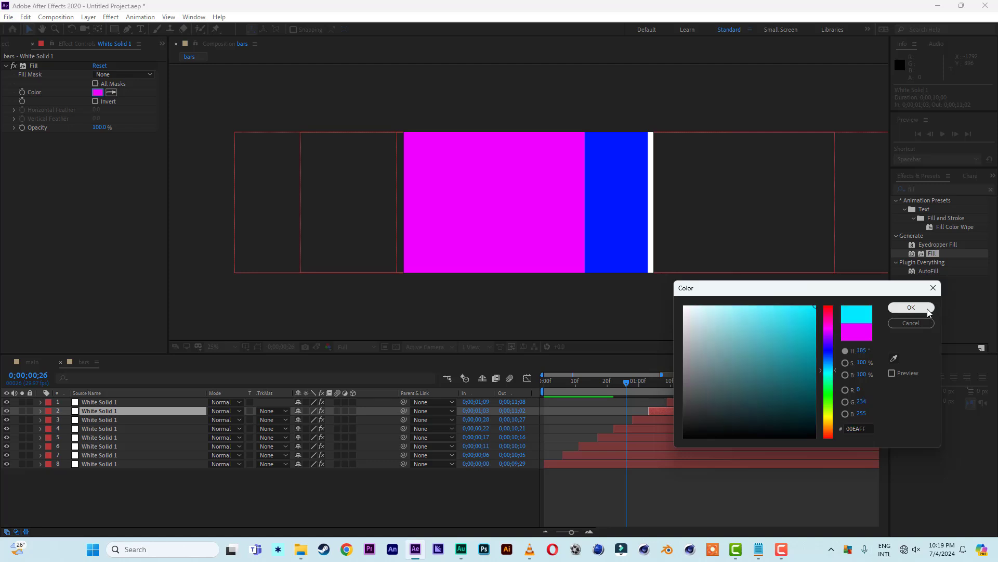
left_click(911, 308)
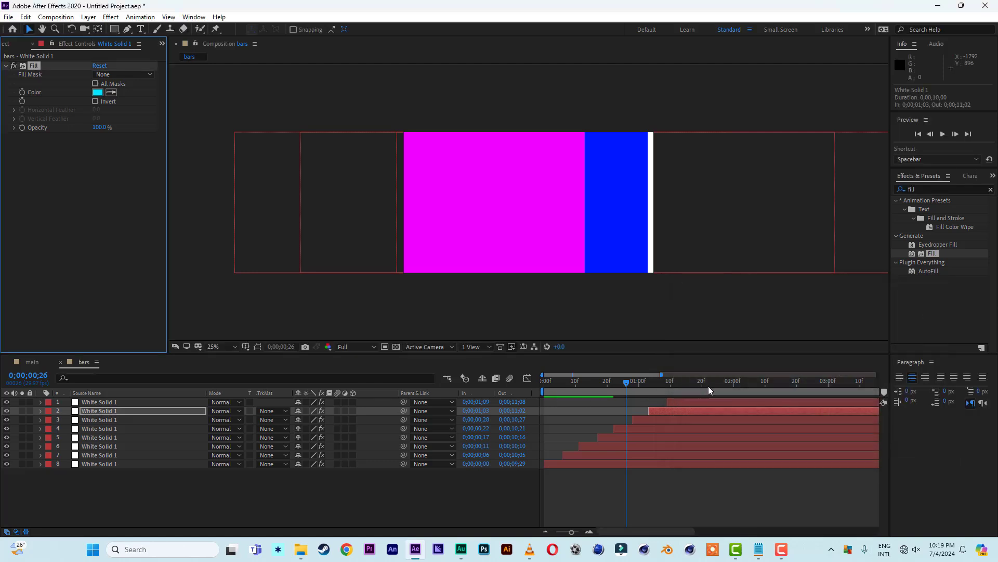
- Change the Fill colour of the blue copy in layer 1 to orange, about FFBA00
left_click(709, 389)
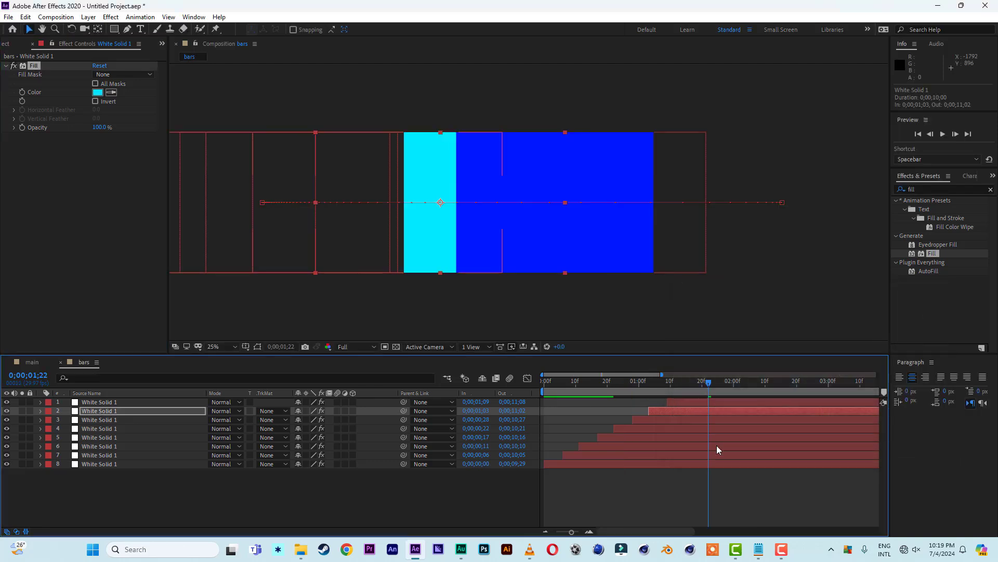
left_click(751, 403)
left_click(98, 92)
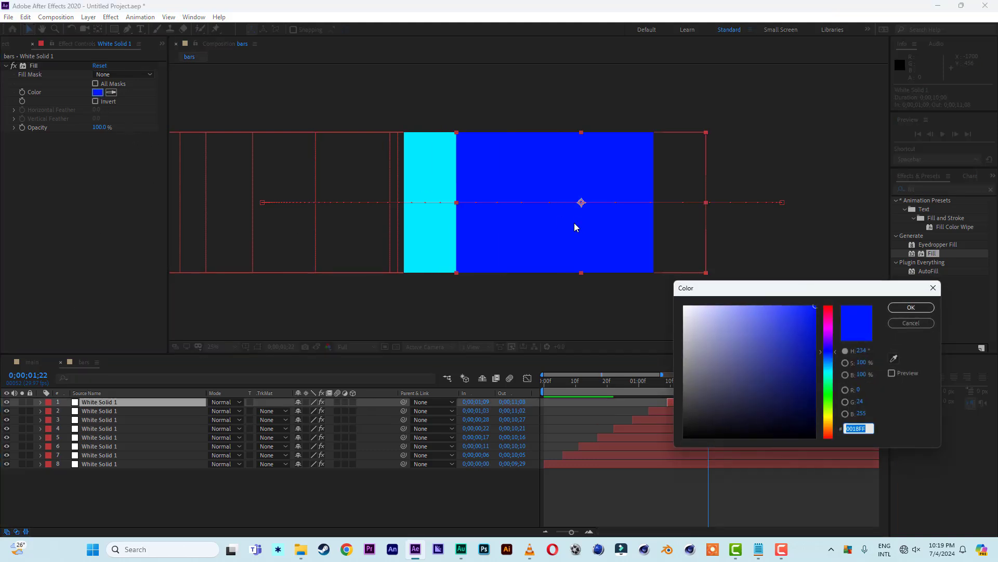
left_click(831, 423)
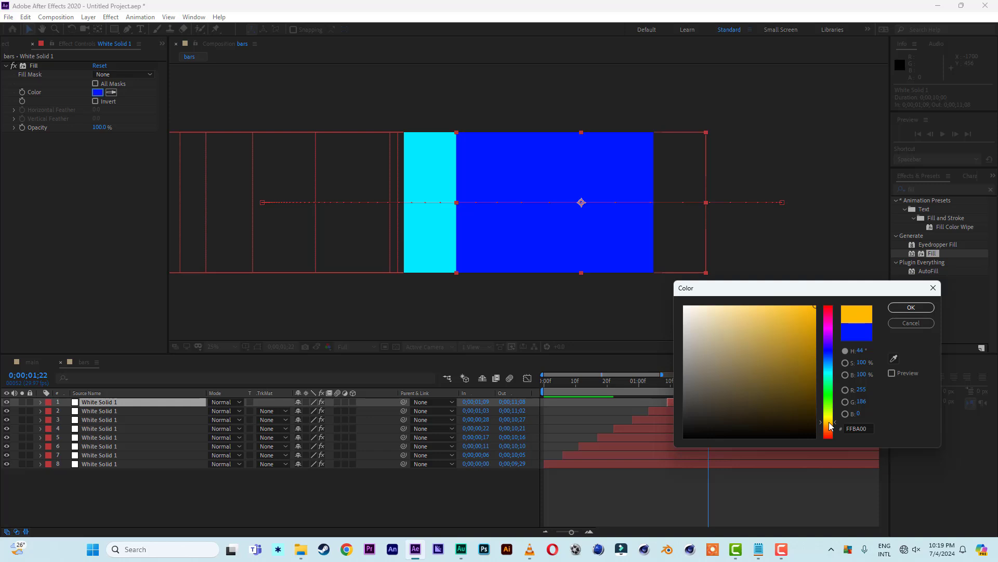
left_click(911, 308)
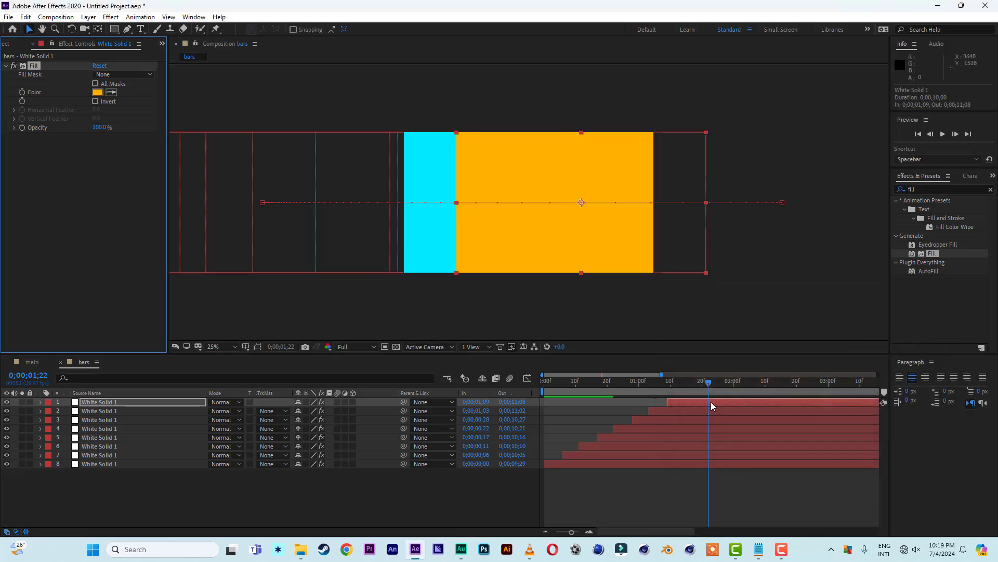
- Preview the complete bars animation from the beginning across the full 10-second timeline
left_click_drag(662, 375, 878, 374)
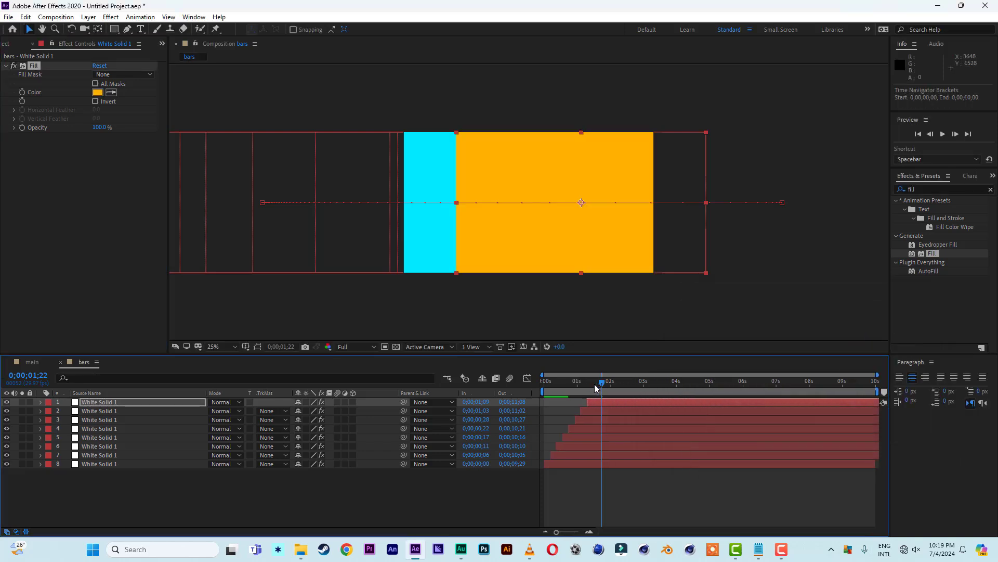
key("Home")
key("space")
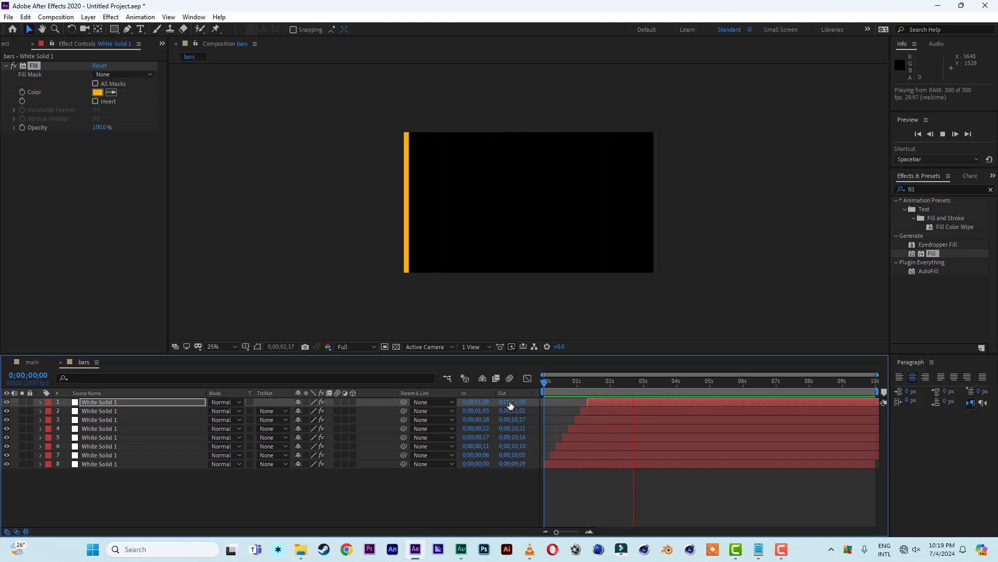
left_click(594, 380)
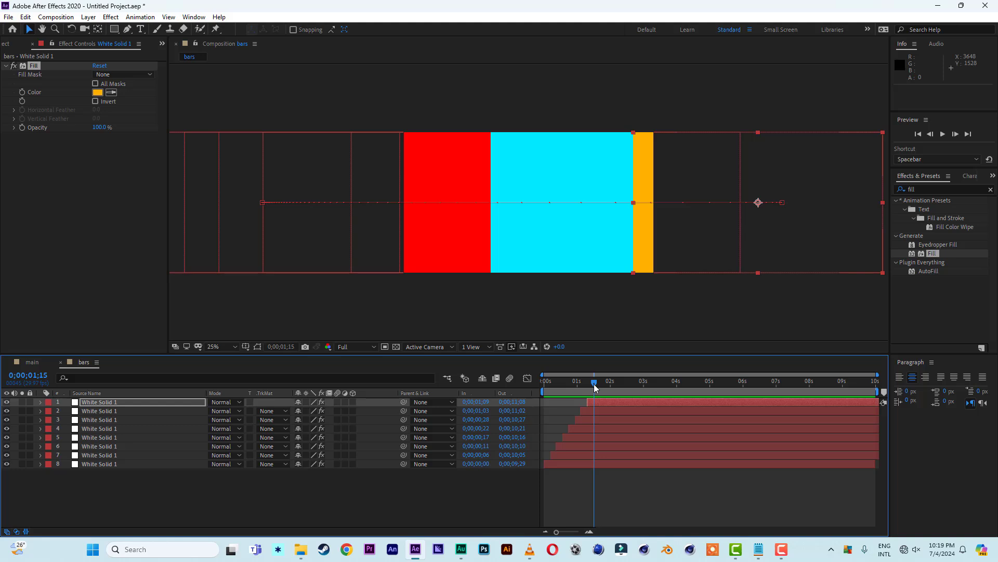
- Add intro.mp3 to the main composition's timeline and play it back to hear the audio
left_click(32, 363)
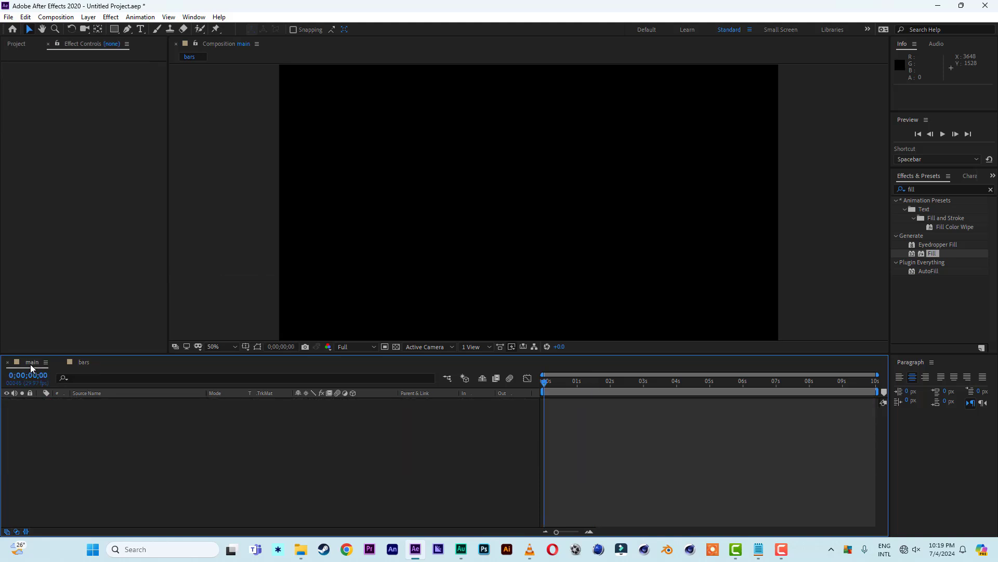
left_click(16, 45)
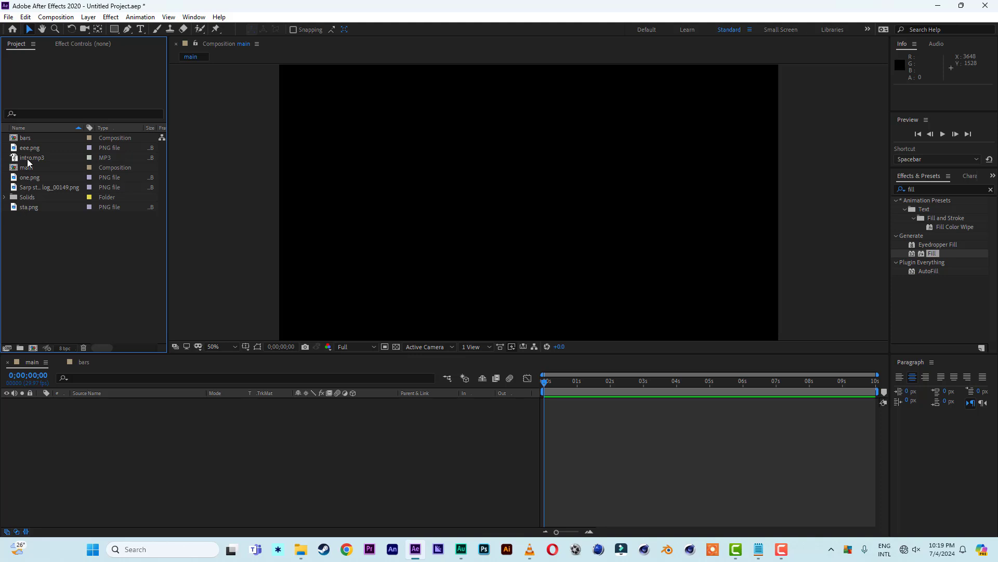
left_click_drag(27, 158, 83, 464)
key("space")
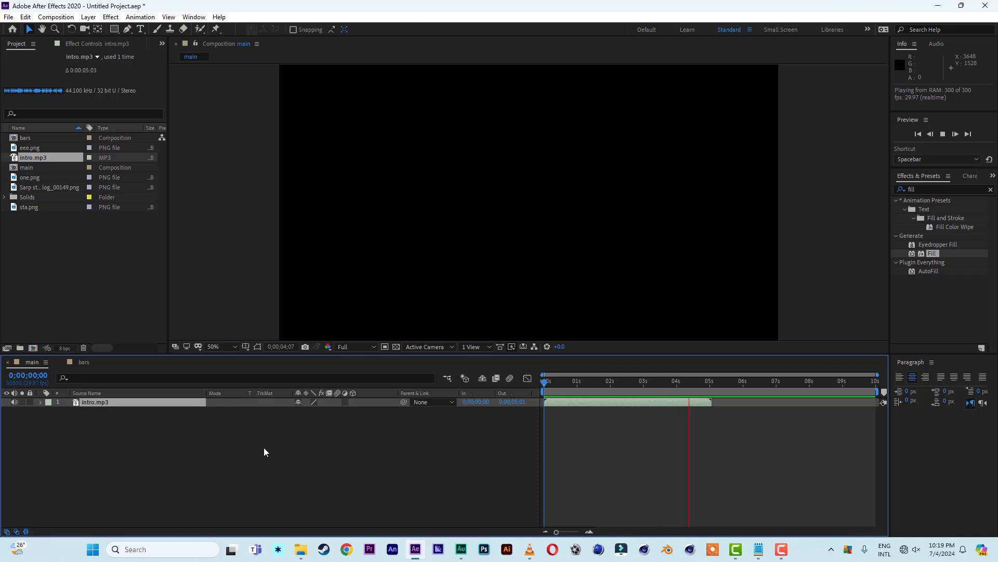
key("space")
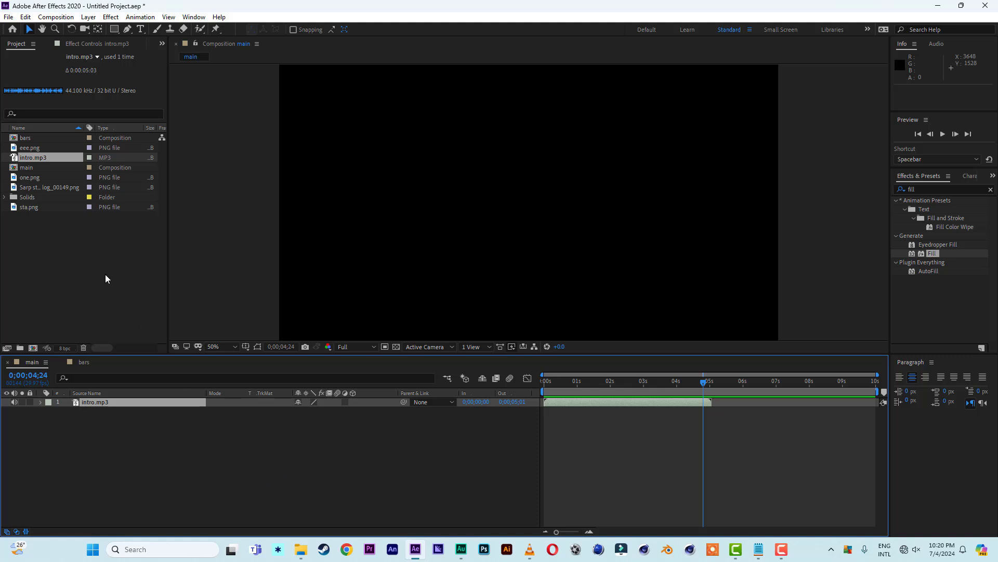
- Add the bars composition above intro.mp3 in the main composition and fit the preview at frame 24 to the viewer
left_click_drag(28, 137, 69, 400)
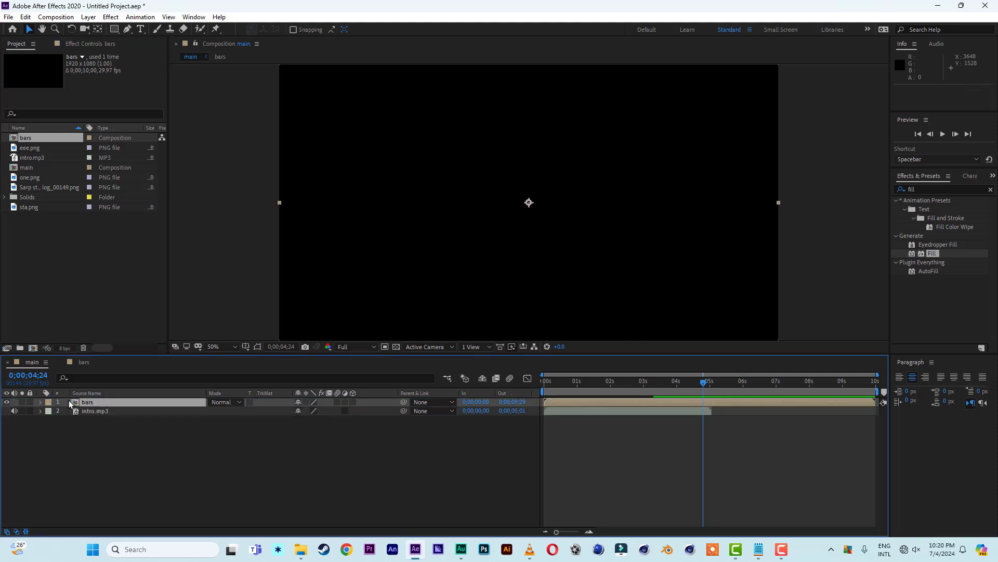
mouse_move(581, 385)
left_mouse_down()
mouse_move(538, 386)
mouse_move(570, 388)
left_mouse_up()
left_click(219, 346)
left_click(224, 164)
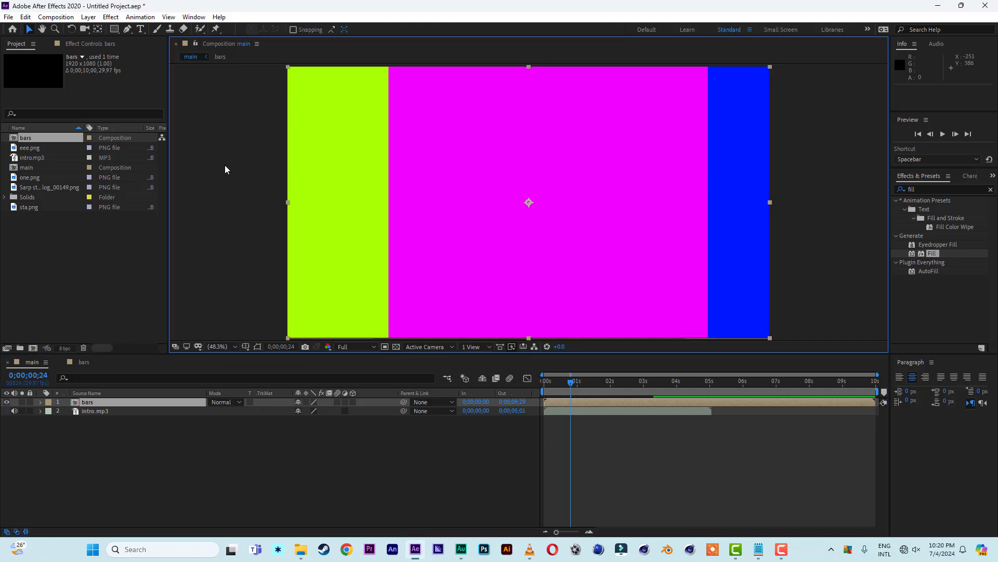
- Play back the main composition from the beginning with the bars and audio, then show frame 19
key("space")
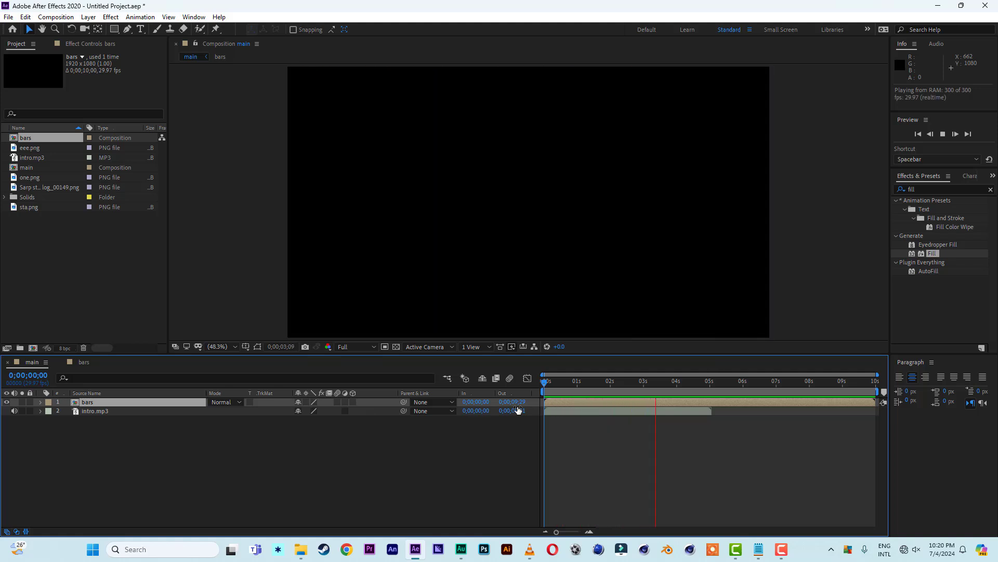
key("space")
mouse_move(570, 383)
left_mouse_down()
mouse_move(554, 383)
mouse_move(567, 388)
left_mouse_up()
- Mask the bars layer with a rectangle wider than the frame and about 377 px high, forming a horizontal band across the middle
left_click(117, 30)
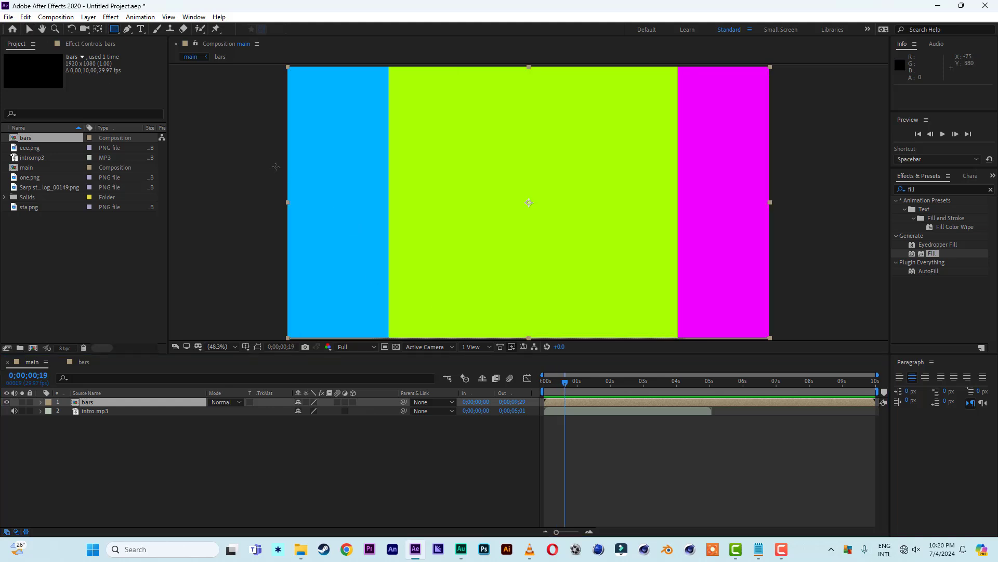
mouse_move(270, 155)
left_mouse_down()
mouse_move(429, 223)
mouse_move(785, 249)
left_mouse_up()
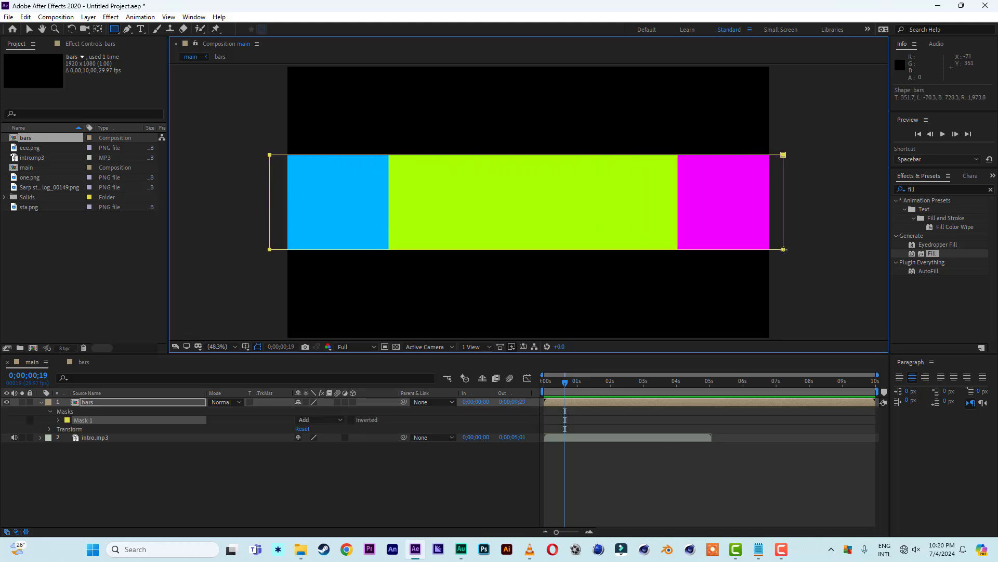
key("v")
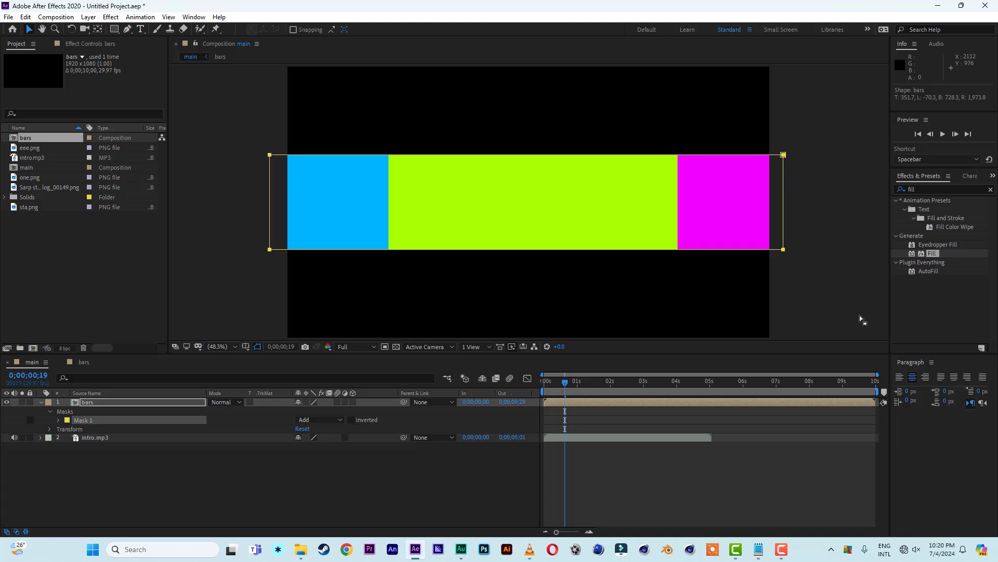
left_click(819, 294)
- Duplicate the masked bars layer and set the lower copy's Mask 1 mode to Subtract
left_click(88, 406)
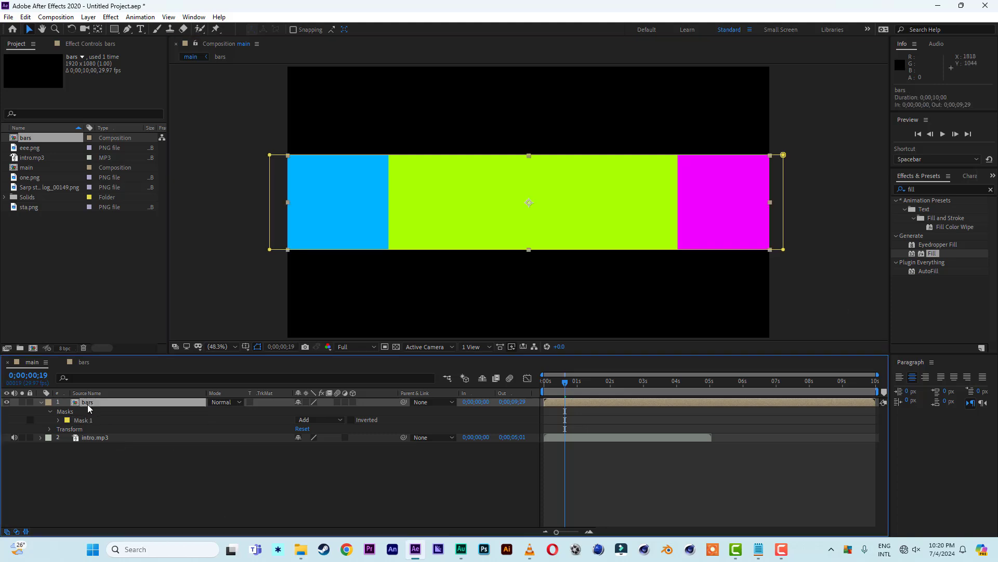
key("ctrl+d")
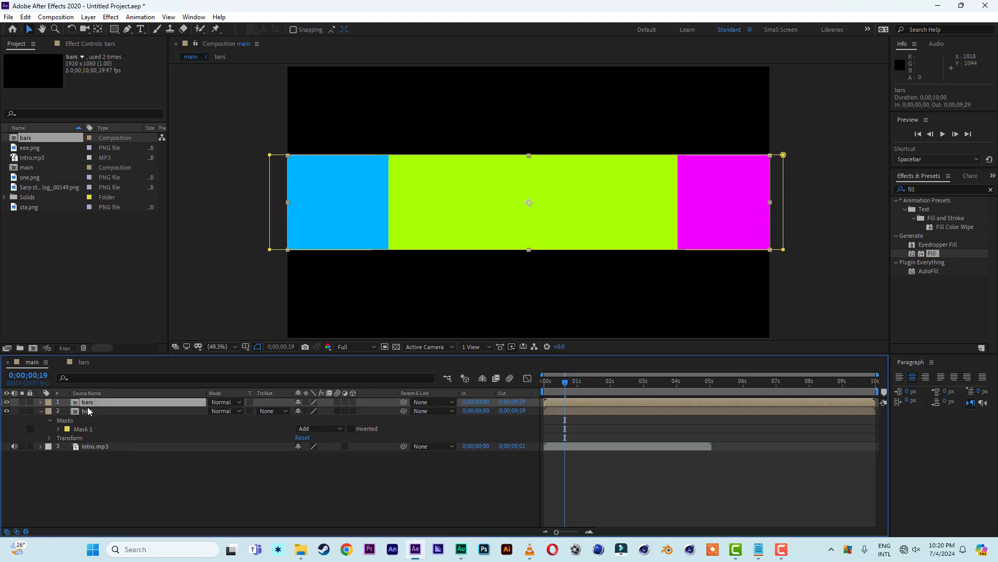
left_click(87, 412)
left_click(328, 430)
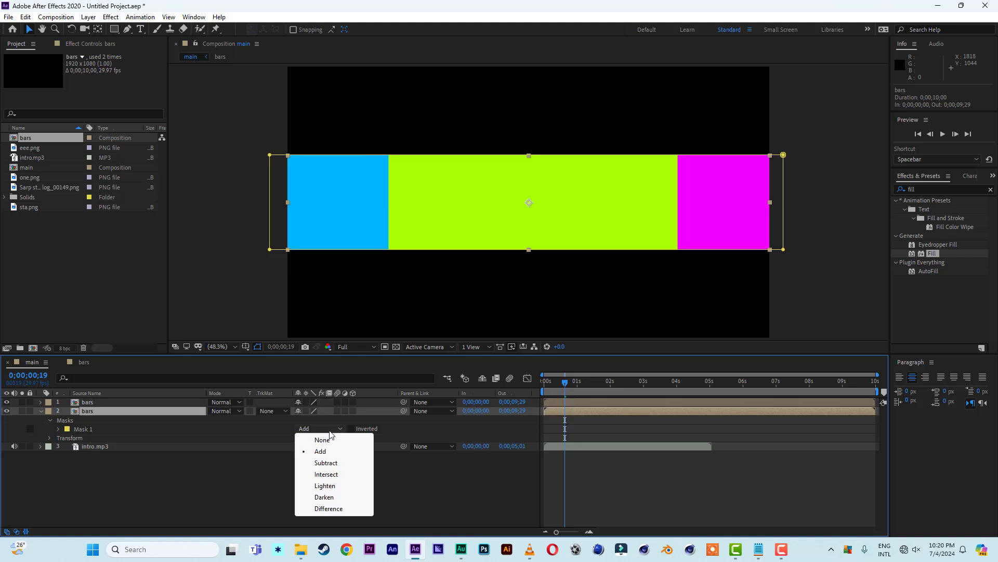
left_click(326, 463)
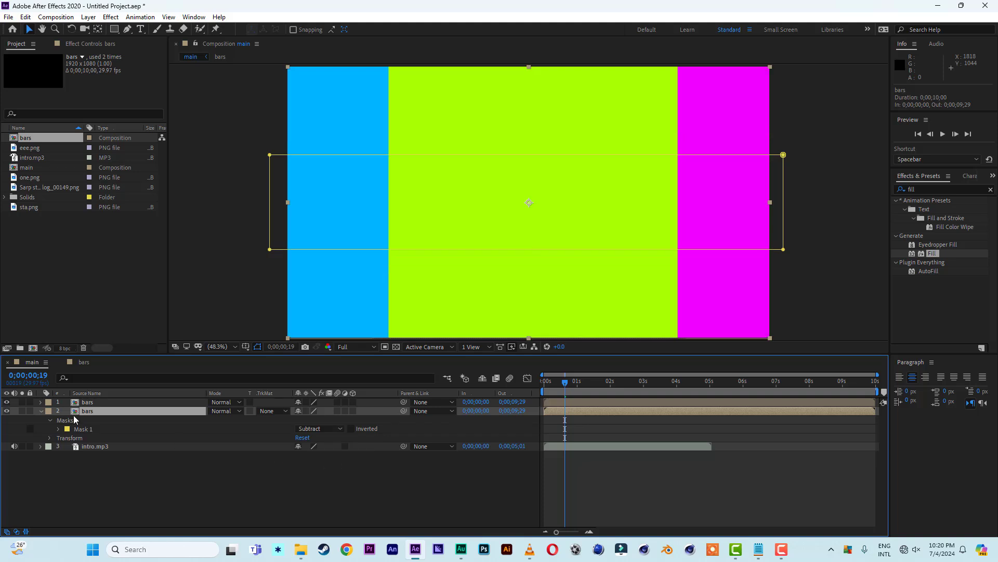
left_click(41, 411)
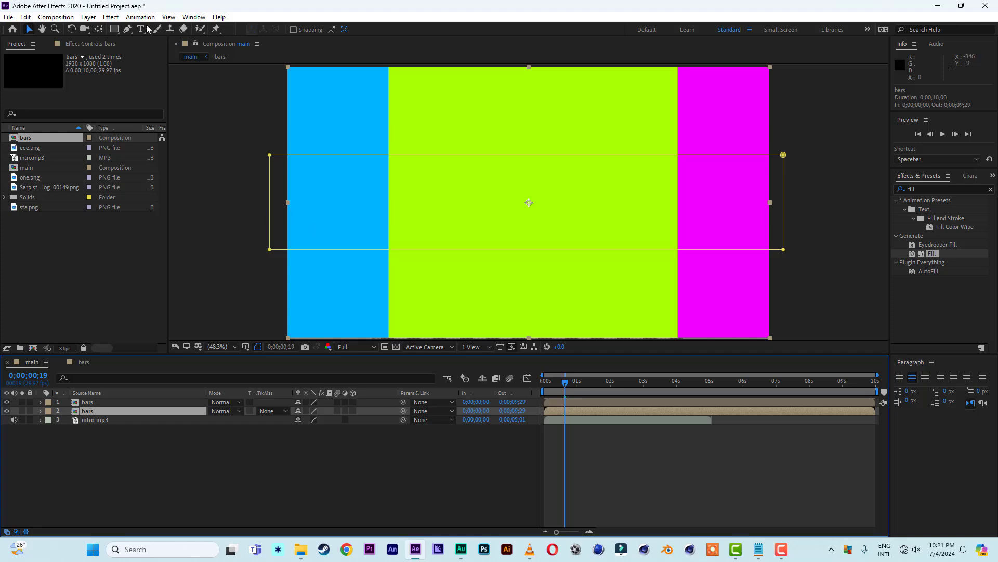
- Apply the Black & White colour correction effect to the lower bars layer
left_click(110, 17)
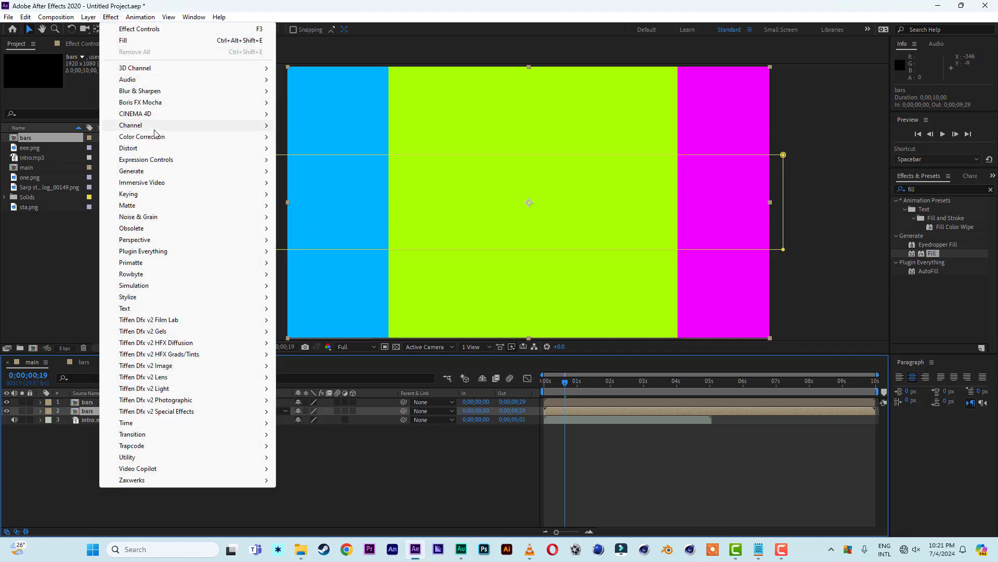
mouse_move(159, 139)
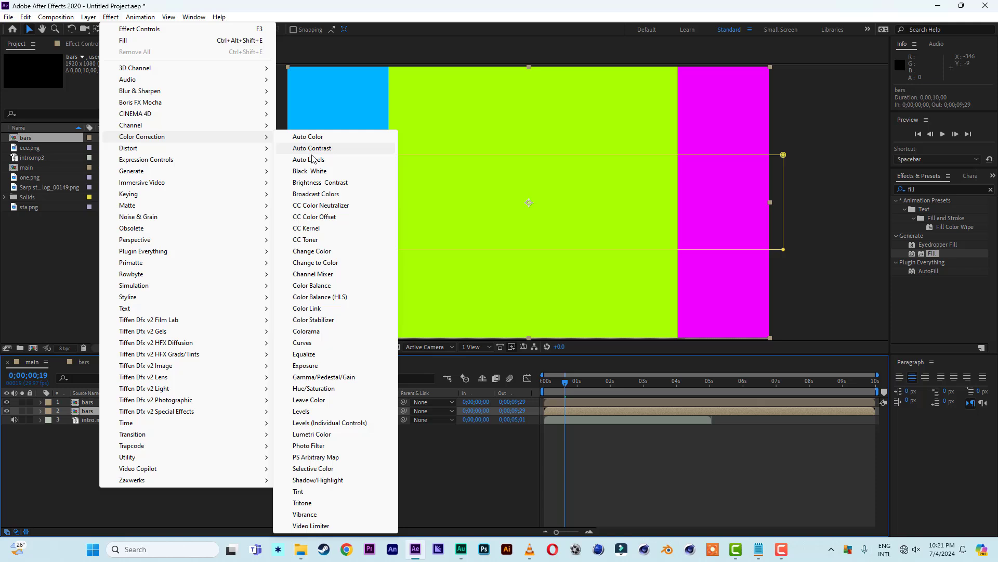
left_click(321, 171)
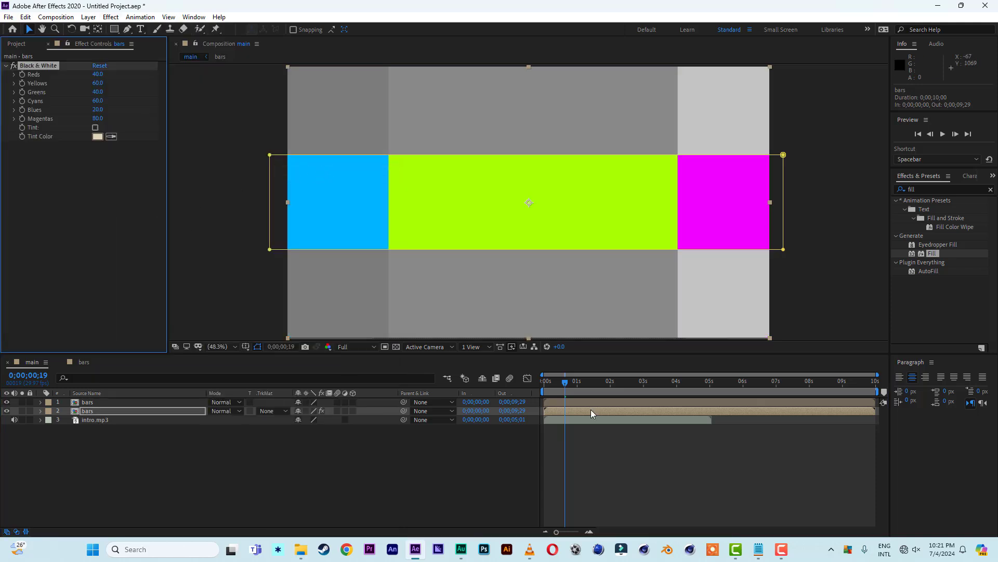
- Search the effects library for "black an"
left_click(958, 191)
double_click(935, 189)
type("black an")
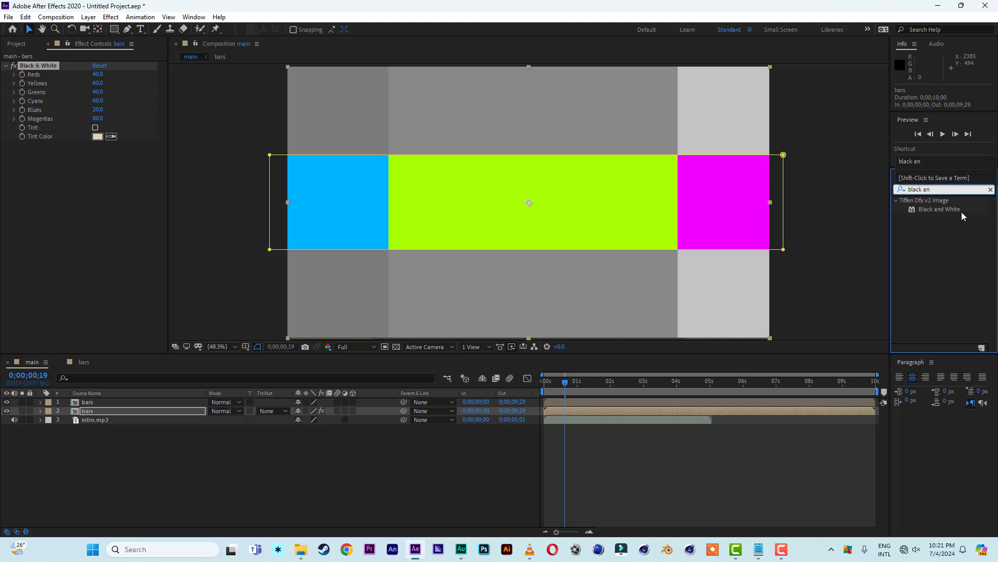
- Scrub the timeline between about 0;00;01;02 and 0;00;00;17 to check the coloured middle band against the grayscale areas
left_click_drag(565, 382, 590, 395)
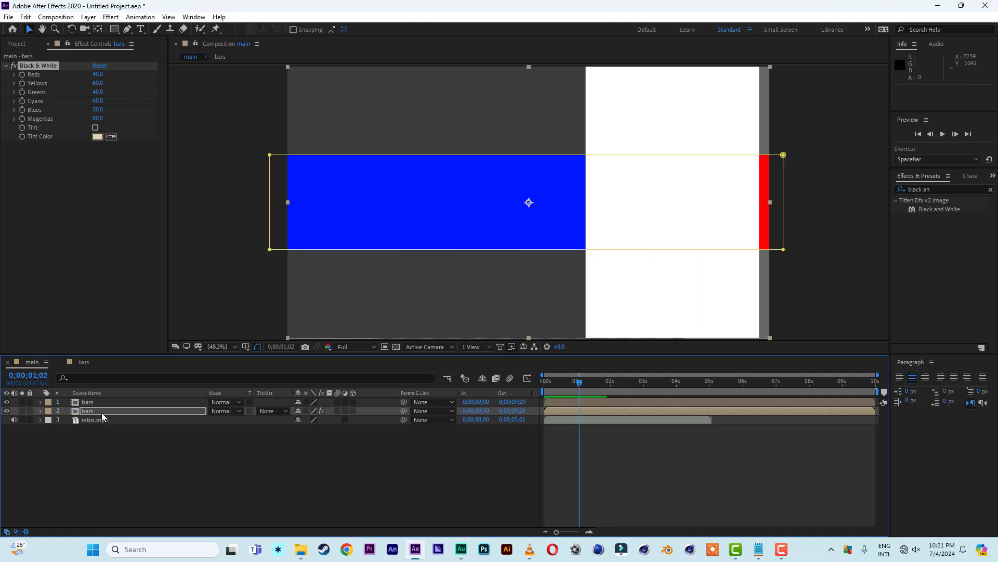
left_click_drag(579, 385, 563, 385)
left_click(503, 450)
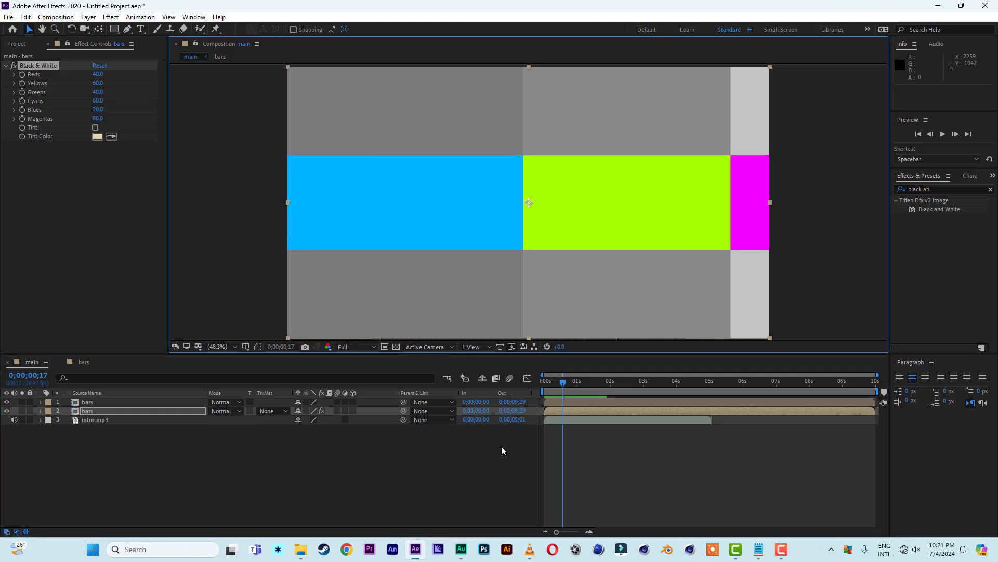
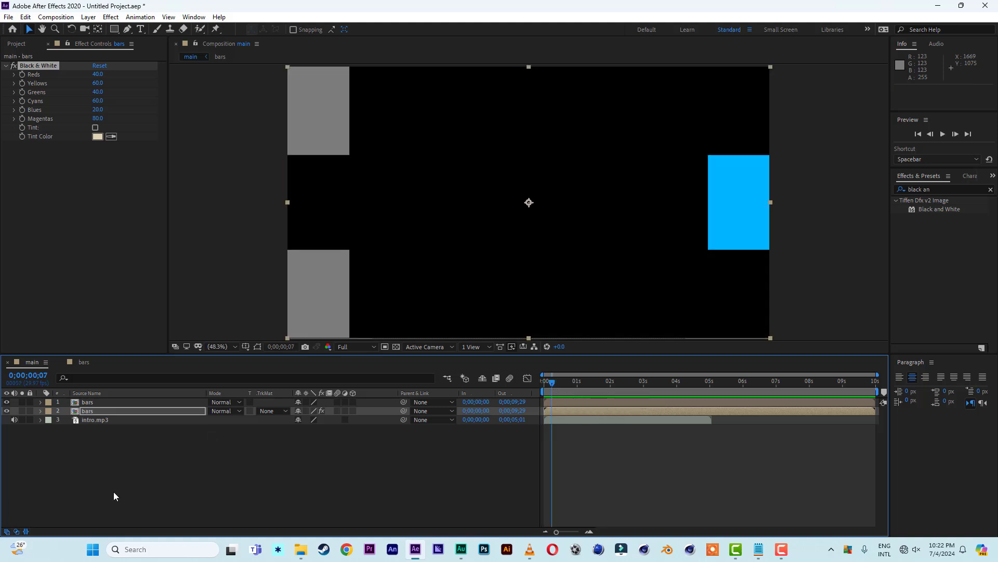
- Create a white solid in the main composition and place it above both bars layers
right_click(113, 492)
mouse_move(165, 380)
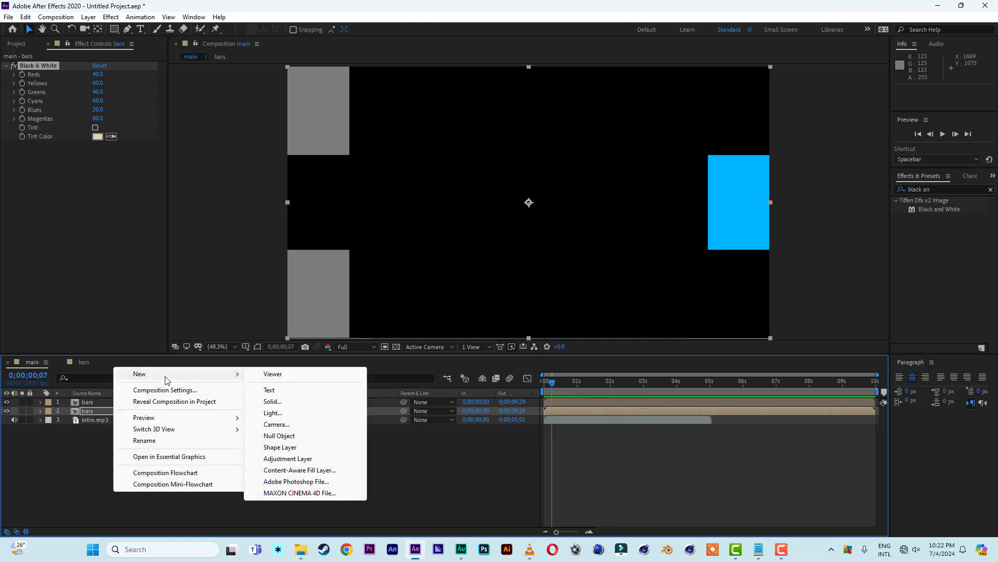
left_click(292, 403)
left_click(676, 294)
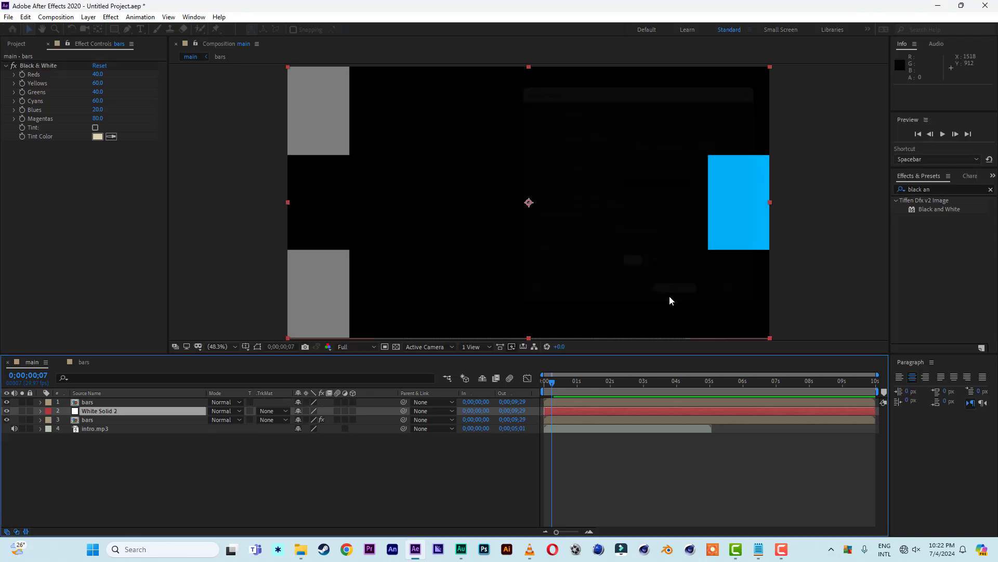
left_click_drag(561, 411, 560, 399)
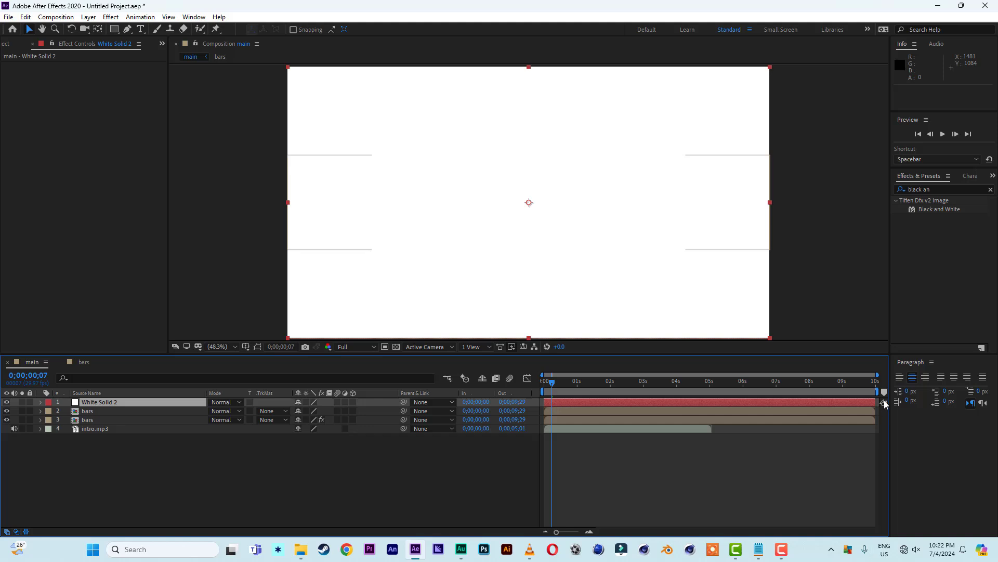
- Trim the white solid to end at 0;00;00;07 and preview the opening flash from the beginning
left_click_drag(876, 402, 504, 382)
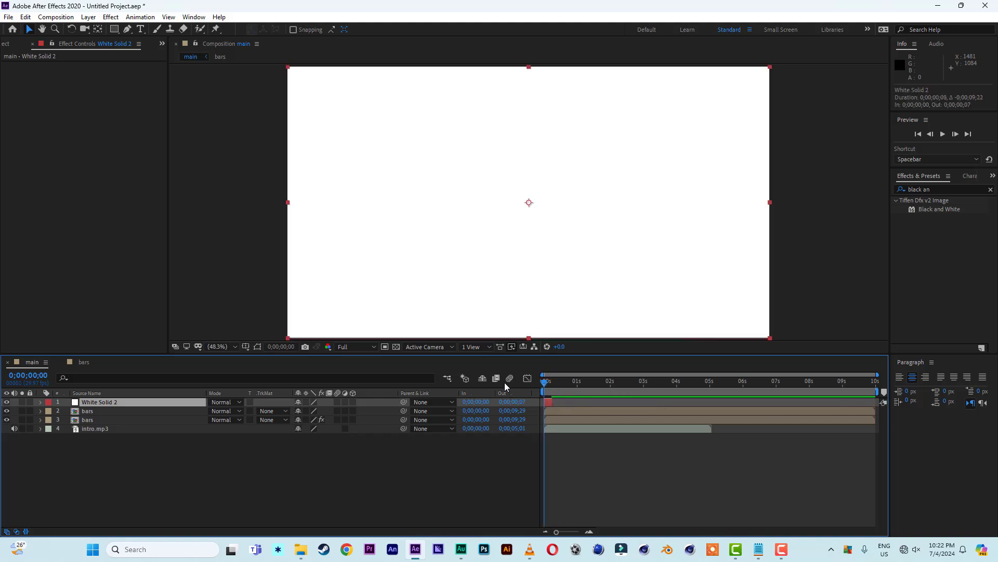
key("space")
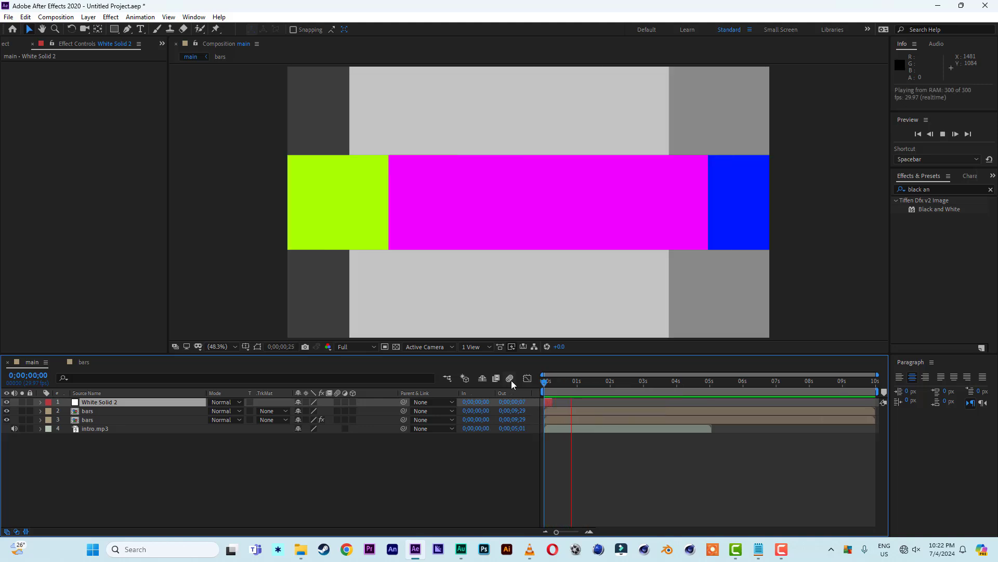
key("space")
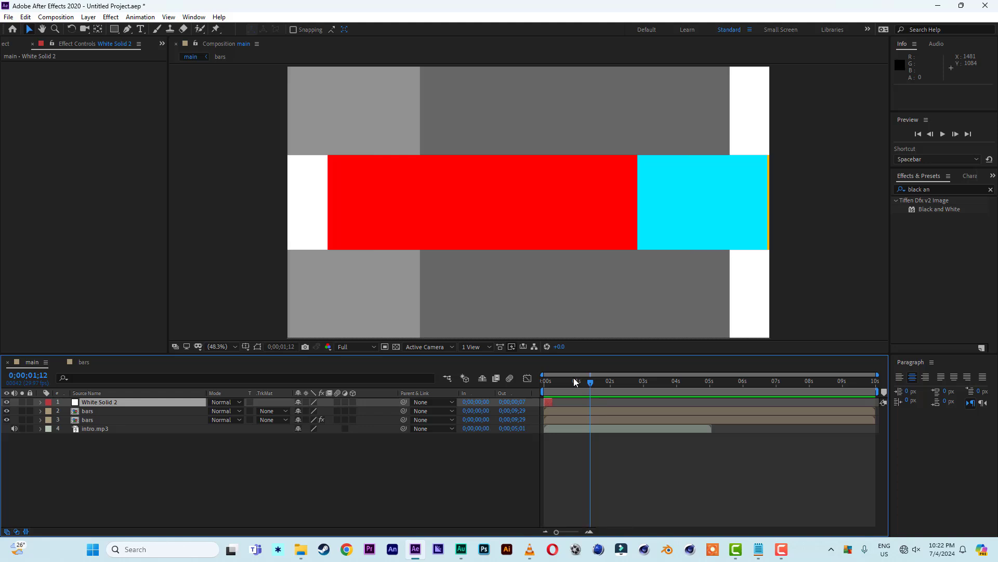
- Duplicate the short white solid and move the copy to start at 0;00;01;00
left_click_drag(556, 380, 577, 380)
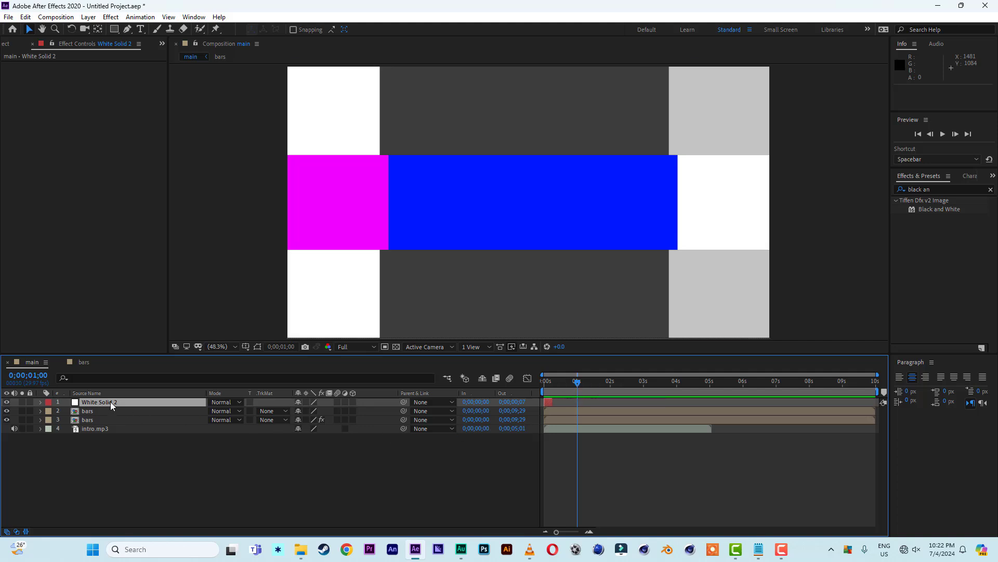
key("ctrl+d")
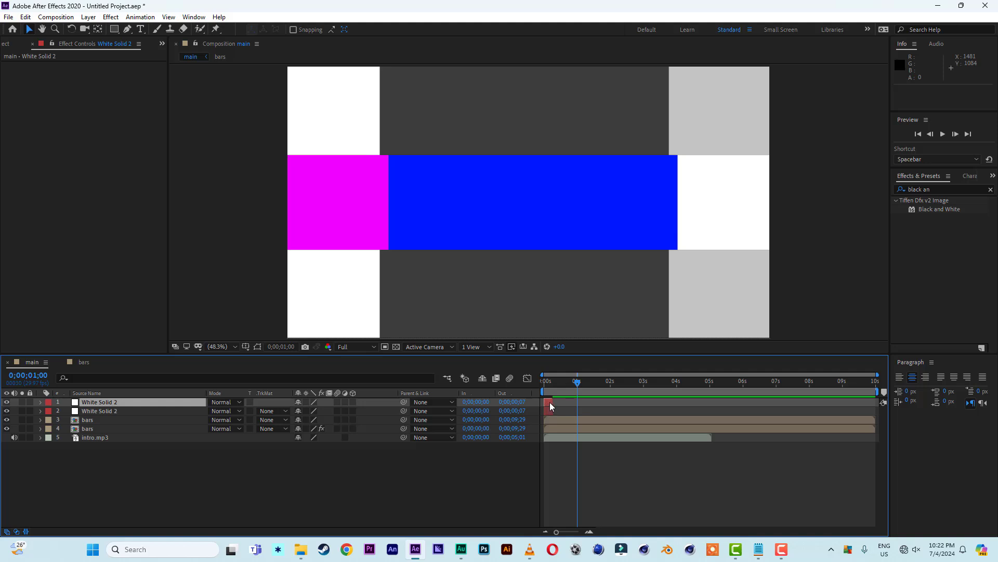
left_click_drag(551, 403, 582, 404)
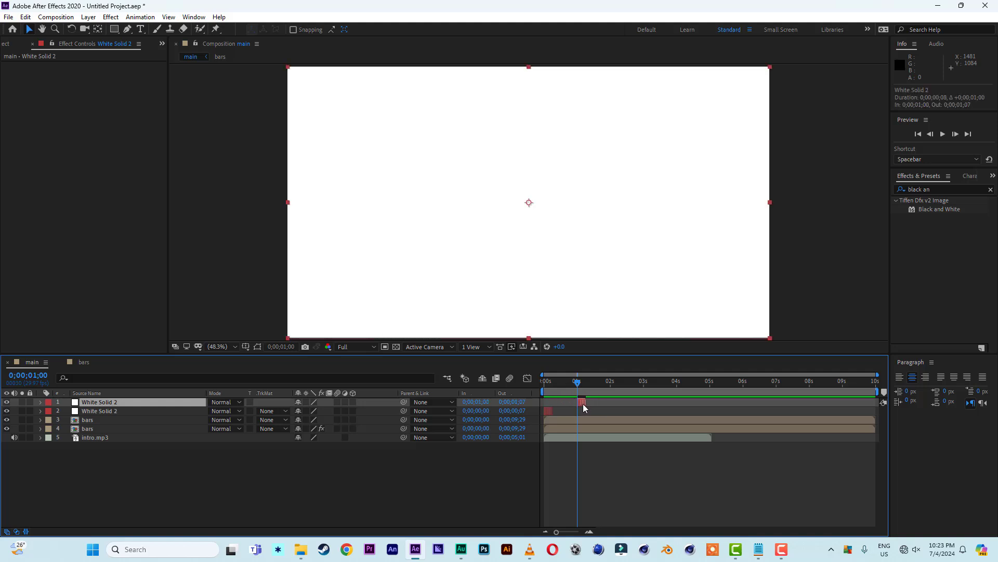
- Preview the second white flash in time with the audio, from the beginning and from just before 1 second
left_click(540, 386)
key("space")
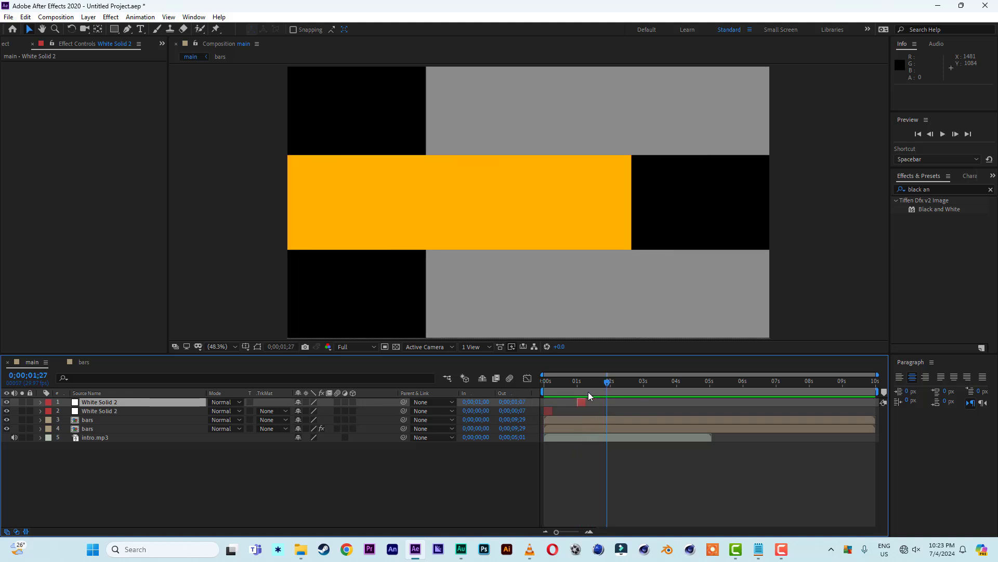
left_click(578, 384)
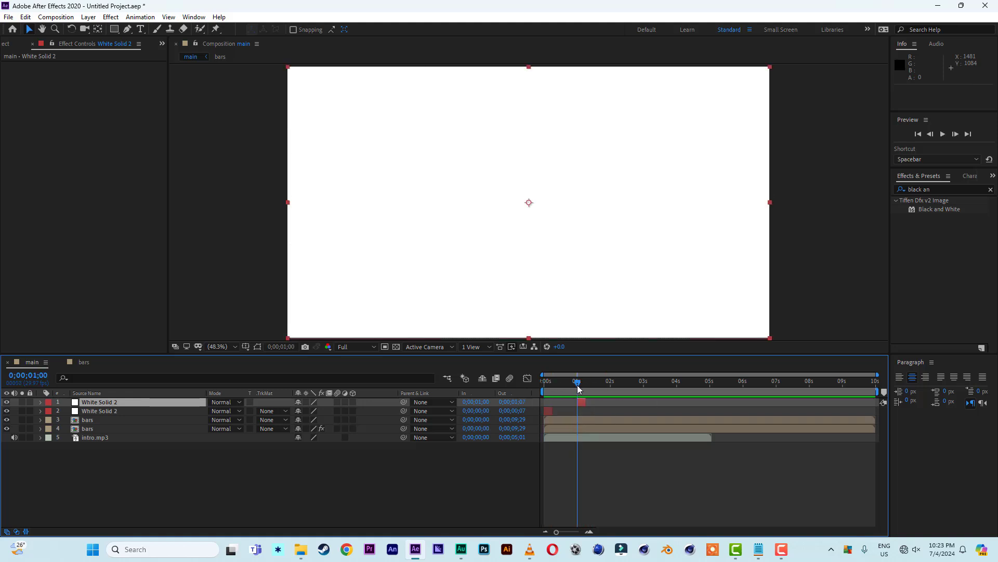
mouse_move(578, 386)
left_mouse_down()
mouse_move(597, 384)
mouse_move(574, 387)
left_mouse_up()
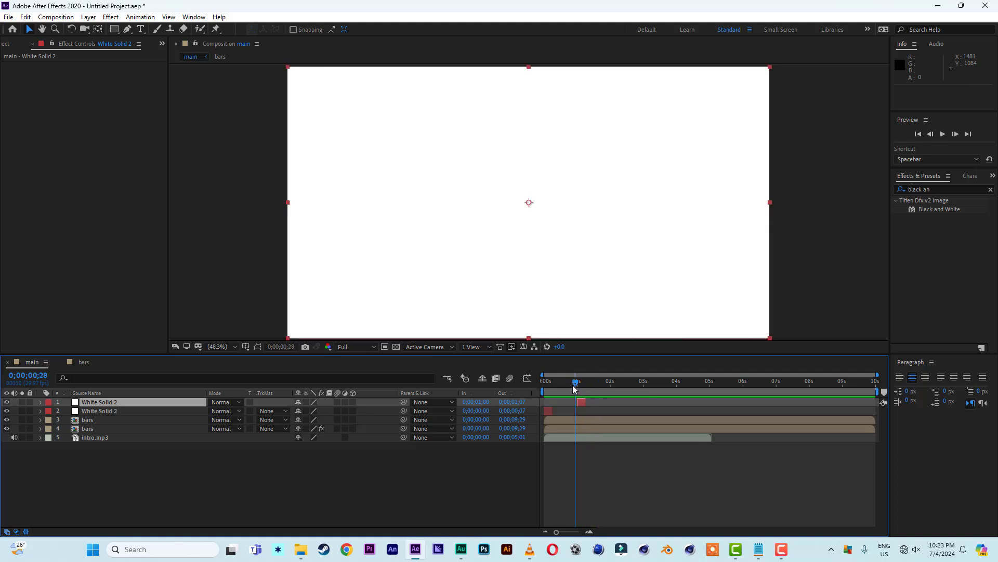
key("space")
key("space")
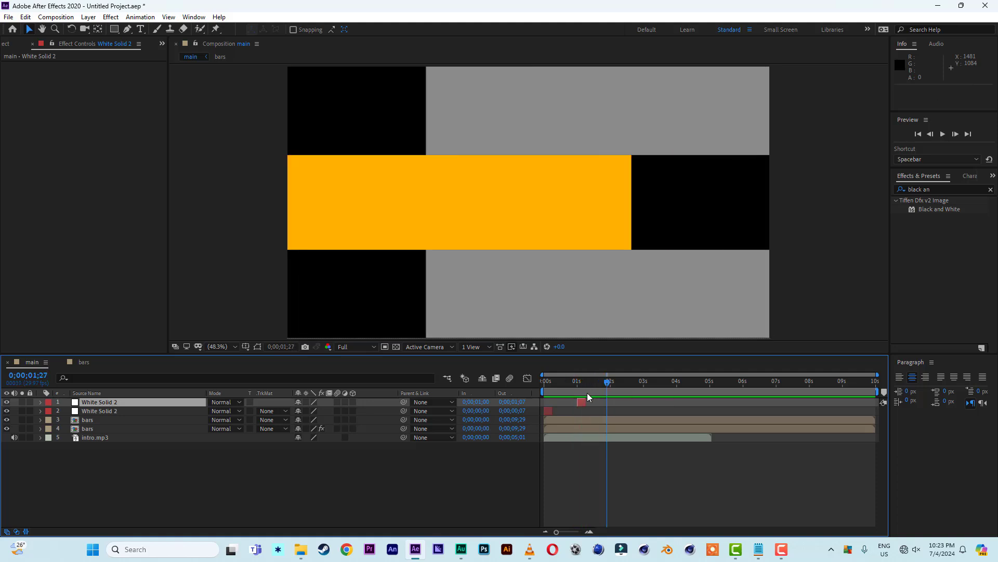
- Trim the second white solid to end at 0;00;01;06 and place a duplicate of it starting at 0;00;01;14
left_click_drag(584, 402, 580, 402)
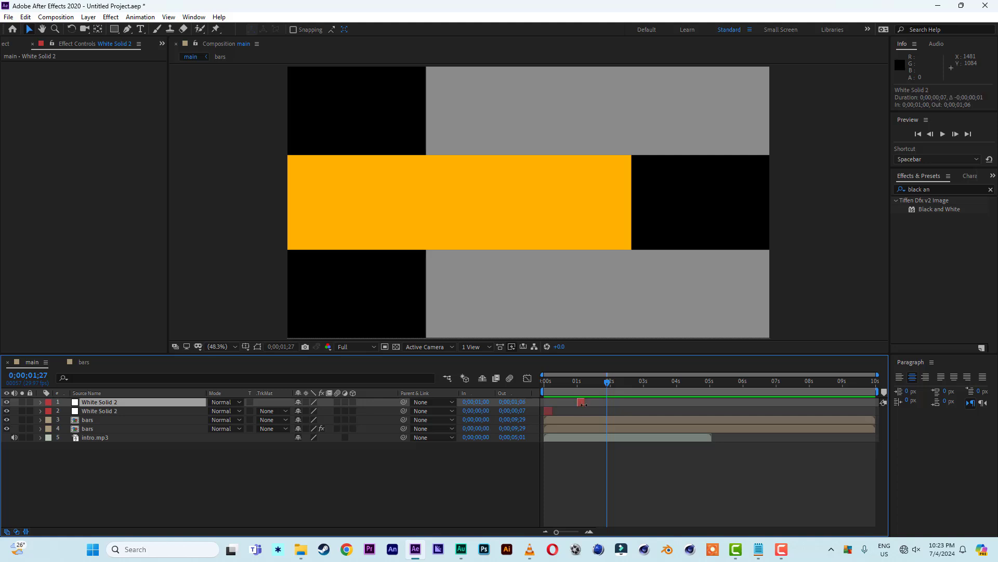
key("ctrl+d")
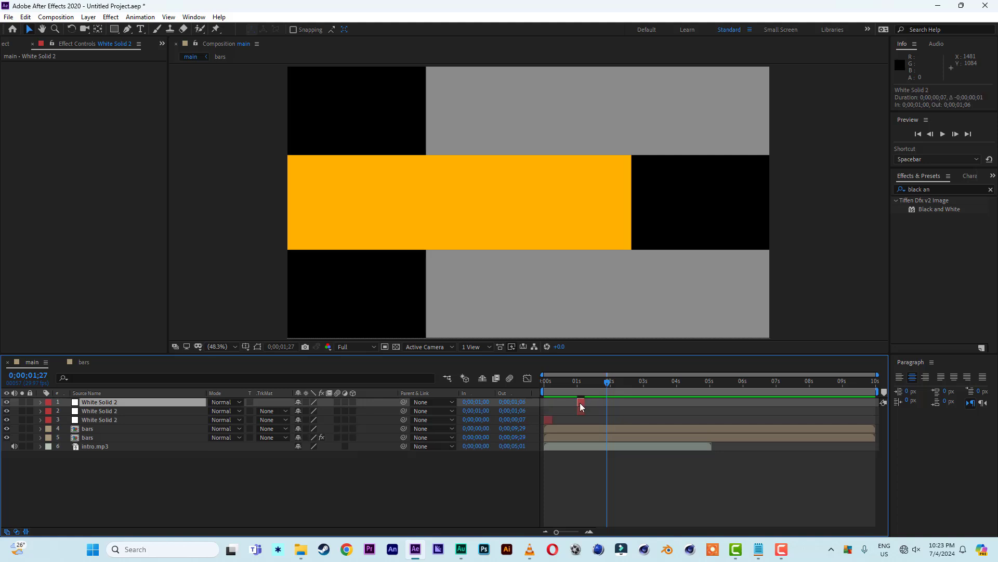
left_click_drag(581, 403, 568, 384)
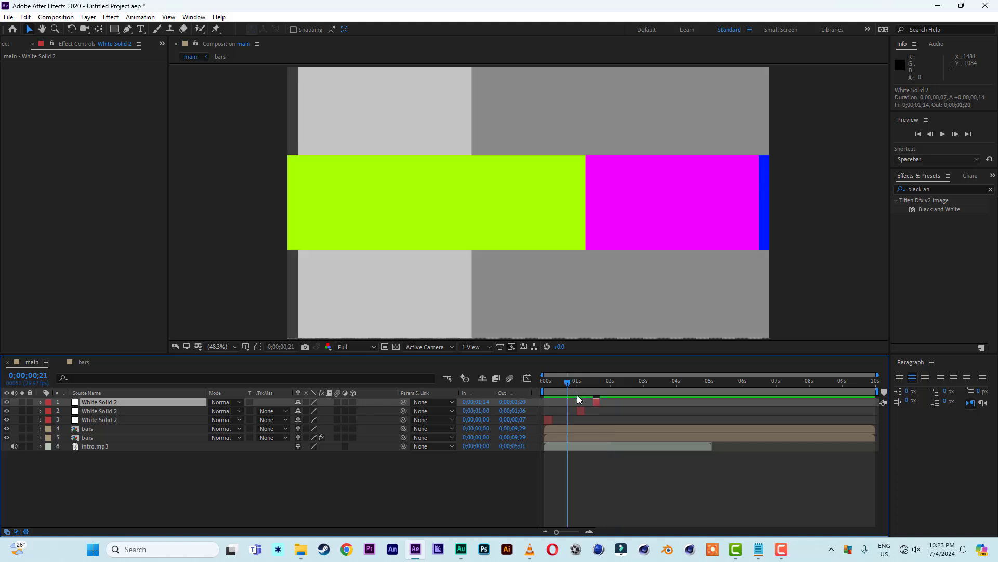
- Preview the three white flashes from frame 21 and again from the beginning, stopping on the third flash
key("space")
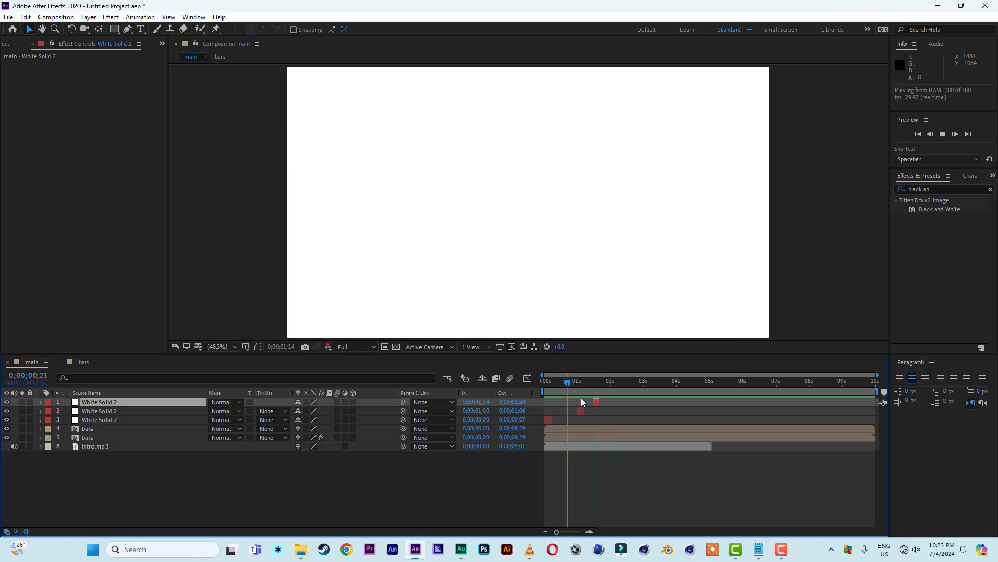
key("Home")
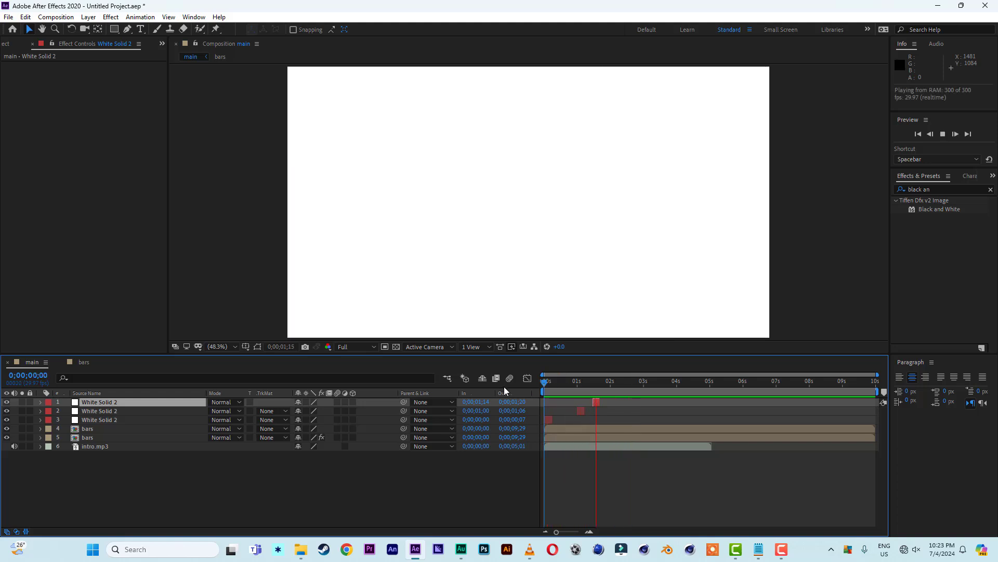
key("space")
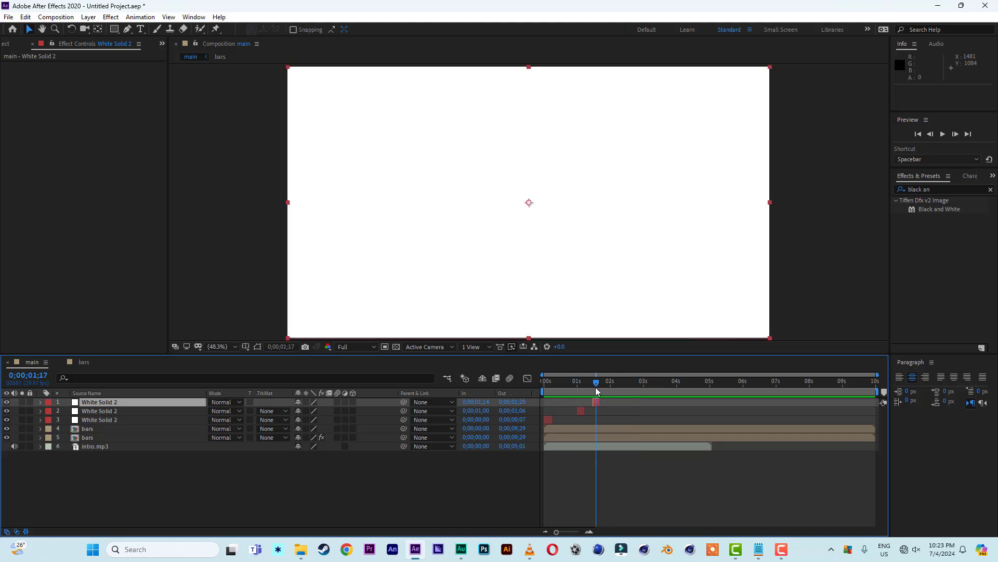
- Preview the three white flashes against the audio, from the beginning and from 0;00;00;24
key("space")
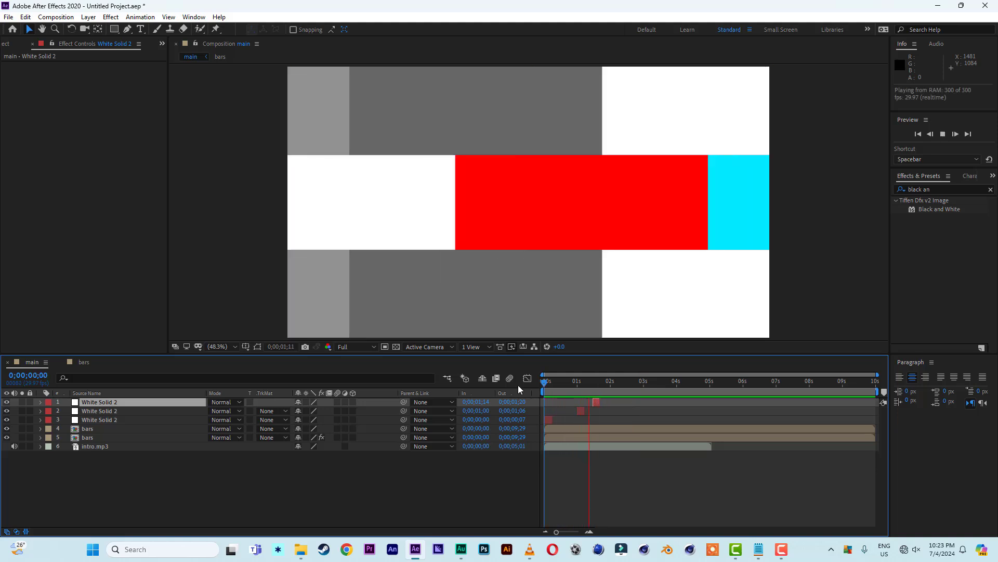
left_click(593, 383)
left_click_drag(594, 385, 571, 390)
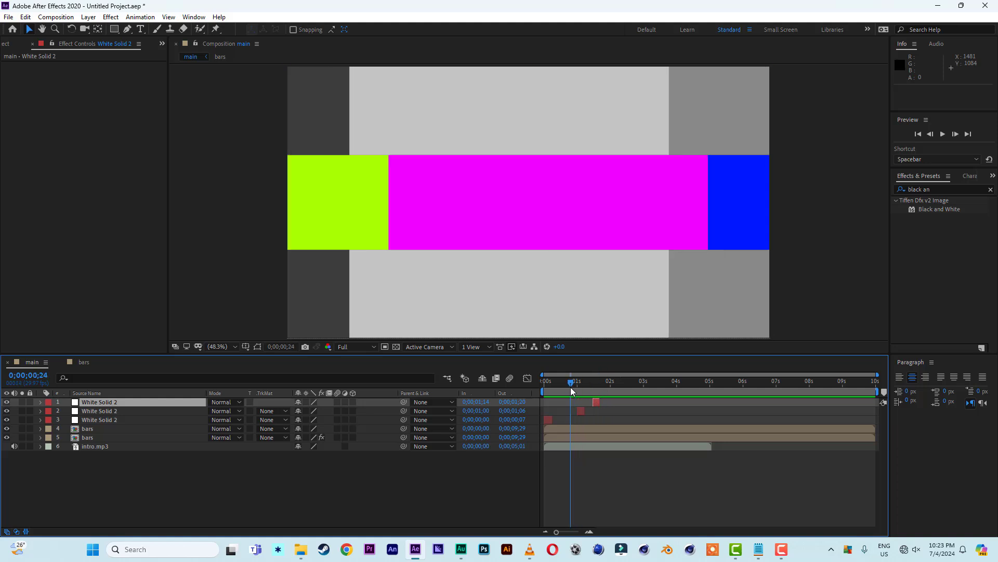
key("space")
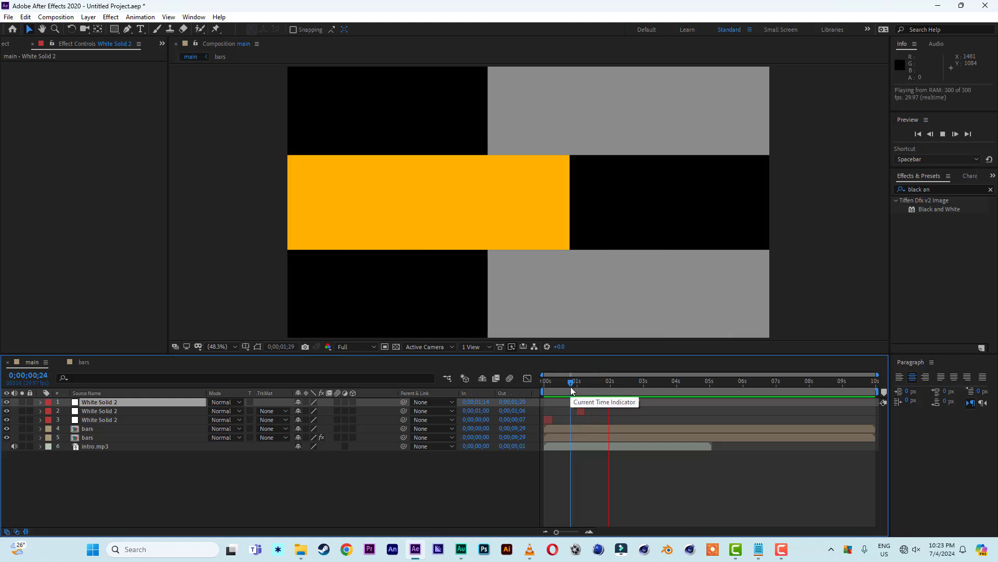
left_click(625, 389)
left_click(596, 389)
- Trim both bars layers in the main composition to end at 0;00;01;00, where the second white flash starts
left_click_drag(596, 388, 577, 386)
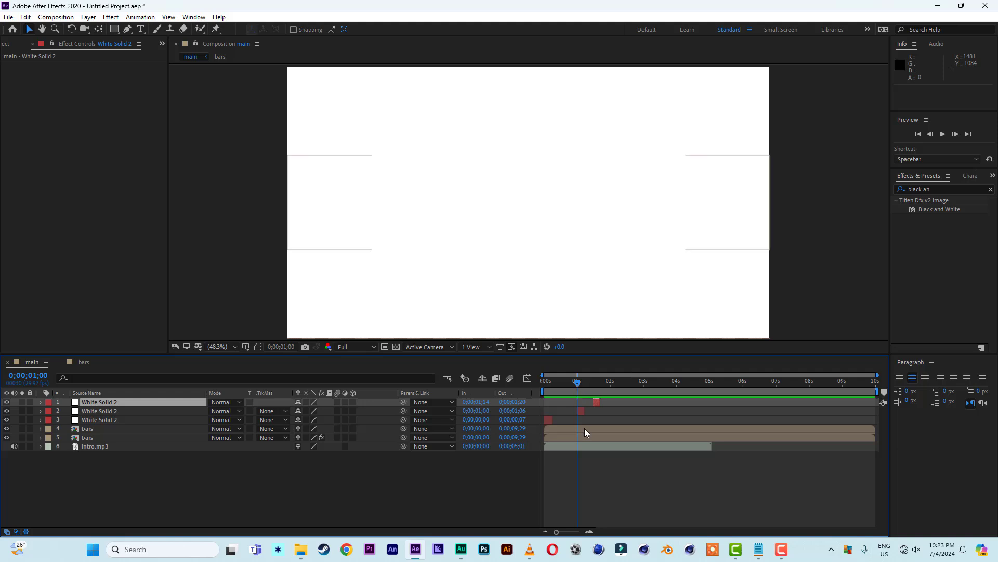
left_click(83, 430)
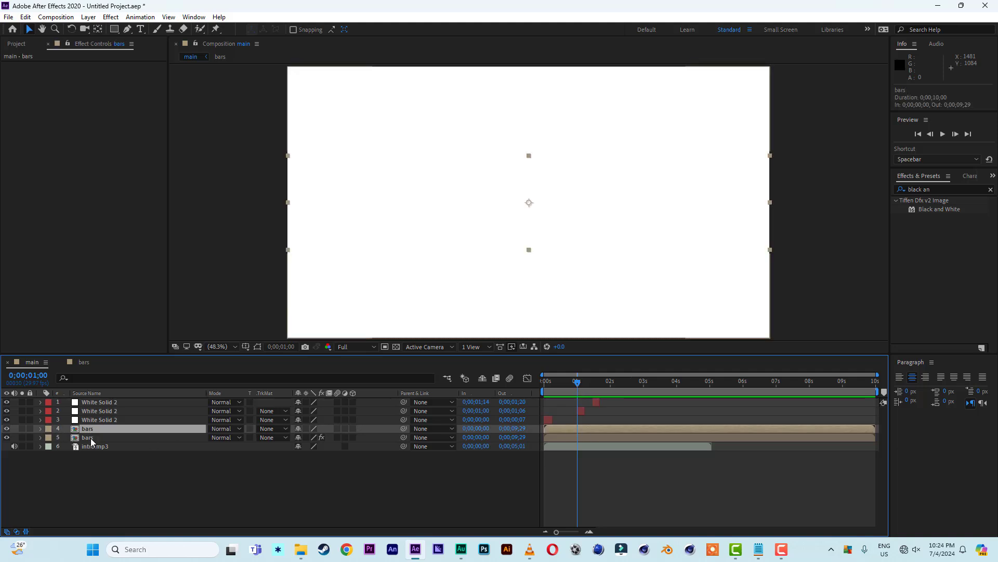
left_click(107, 438, "shift")
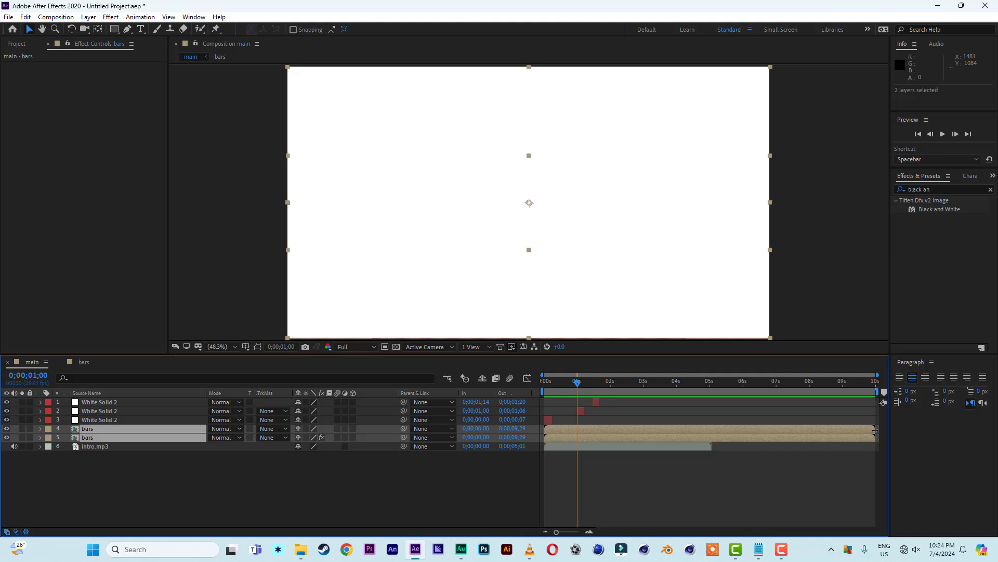
left_click_drag(875, 430, 579, 441)
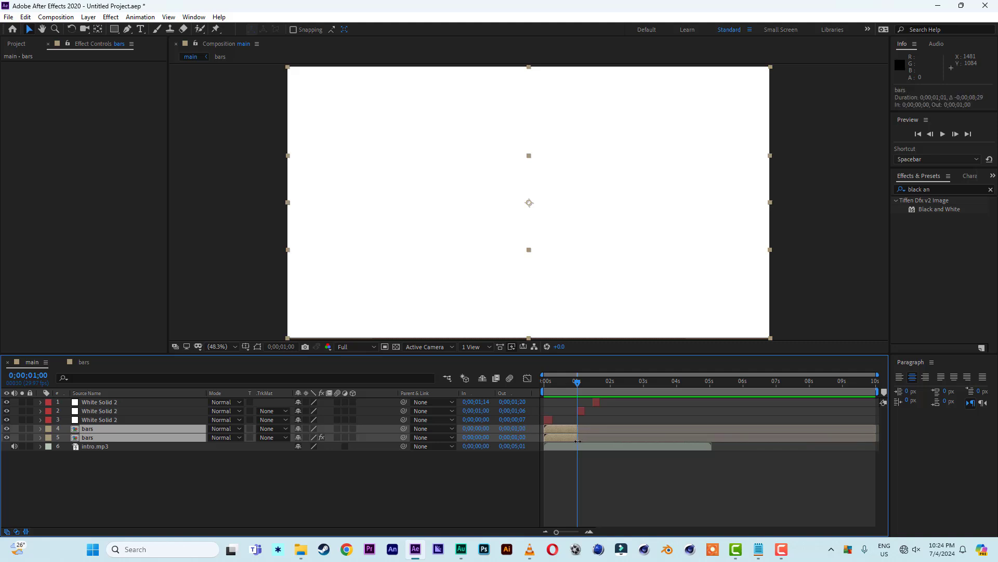
- Preview the trimmed bars and the white flashes from the beginning and again from 0;00;01;03
key("space")
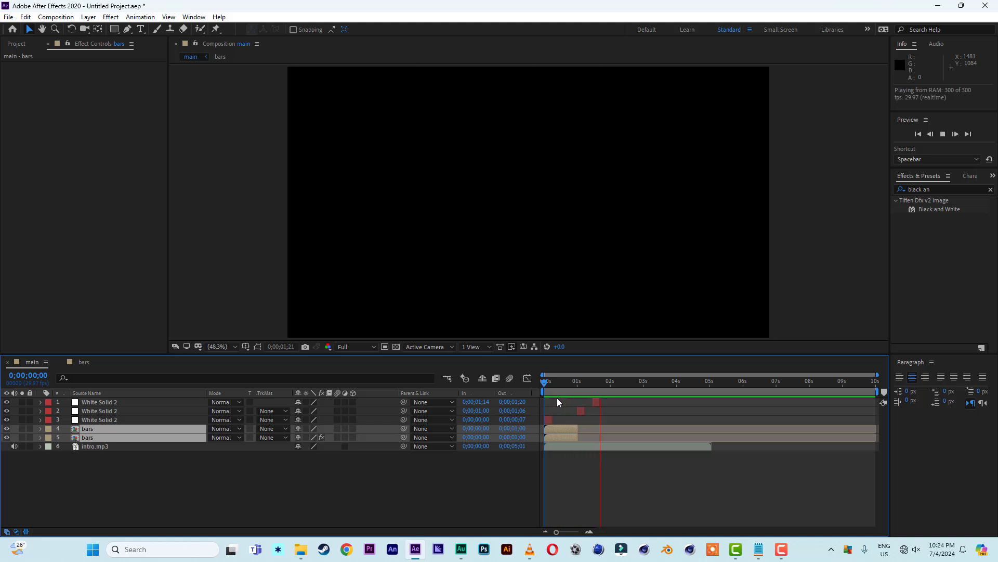
key("space")
left_click(588, 383)
left_click_drag(587, 383, 582, 384)
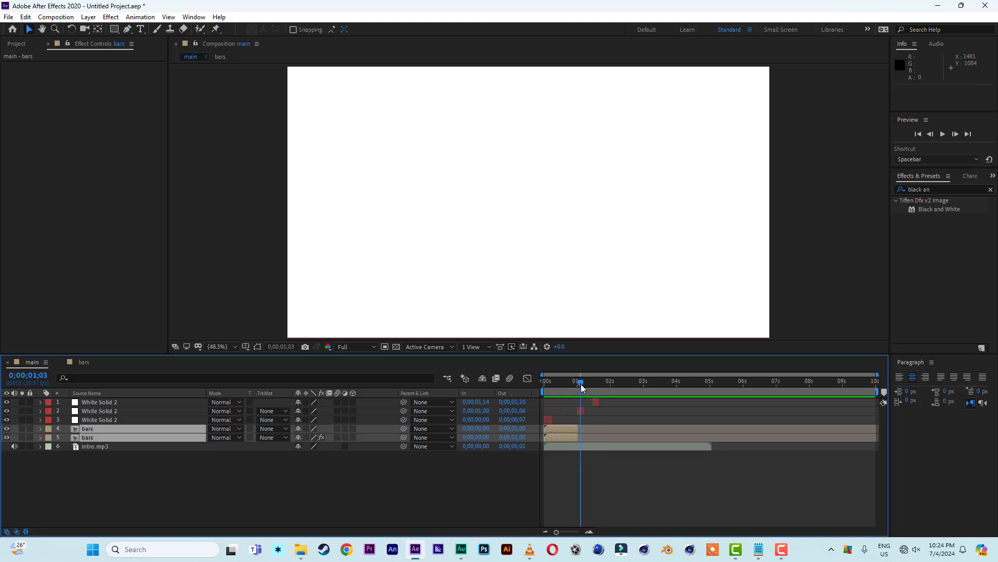
key("space")
key("space")
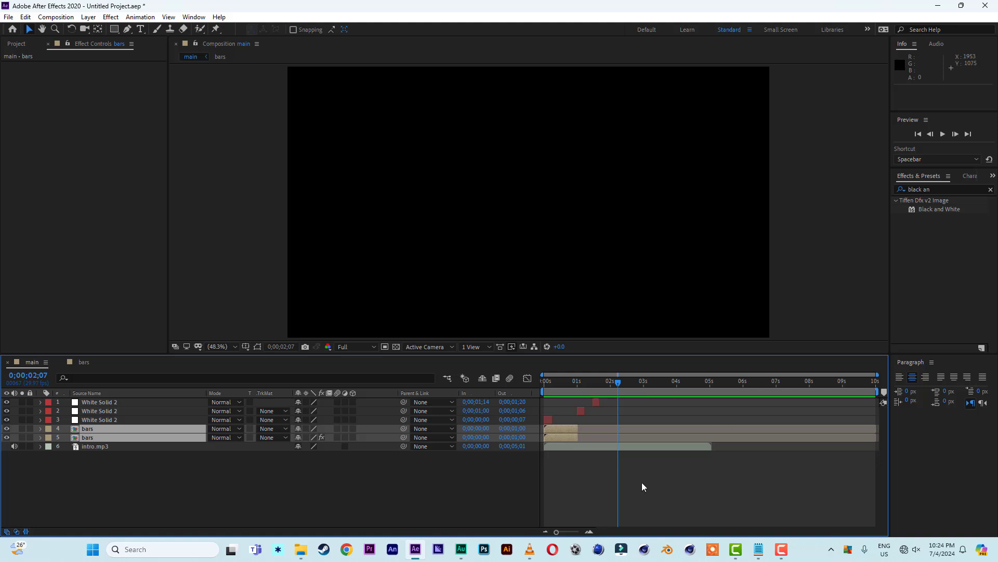
- Add one.png to the main composition below the second white solid, trimmed to run from 0;00;01;07 to 0;00;01;14
left_click(586, 386)
left_click(17, 43)
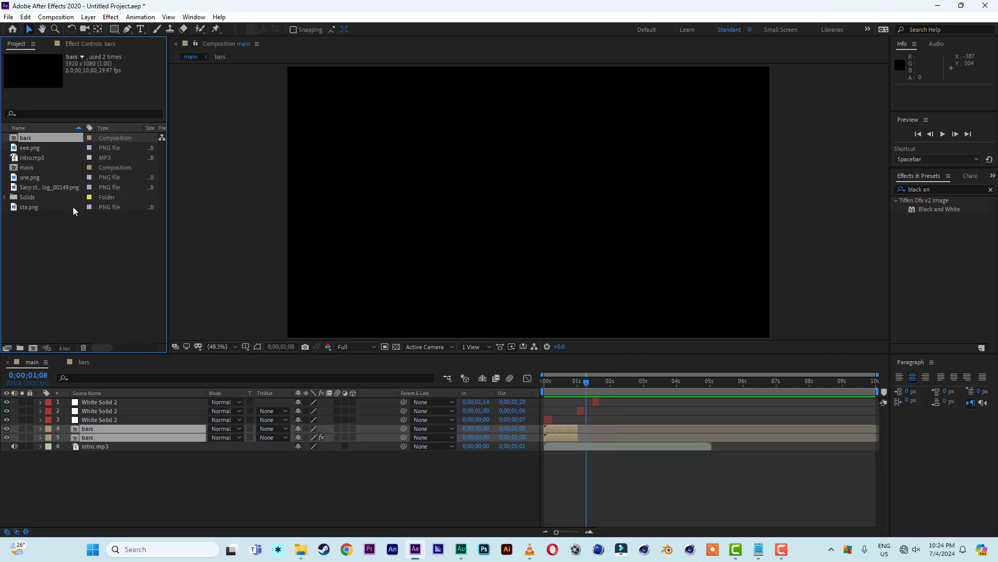
left_click(30, 149)
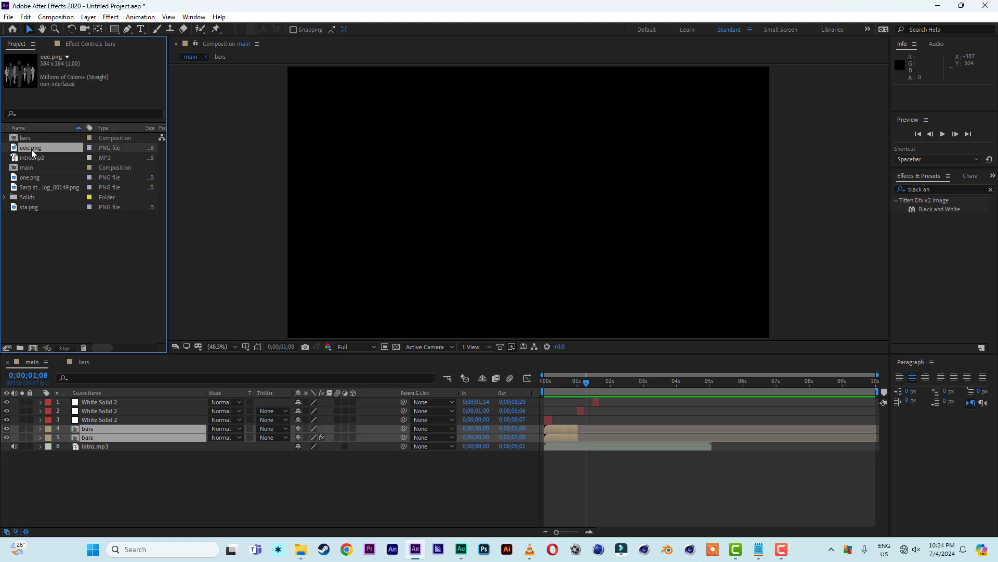
left_click(33, 178)
left_click_drag(31, 179, 136, 413)
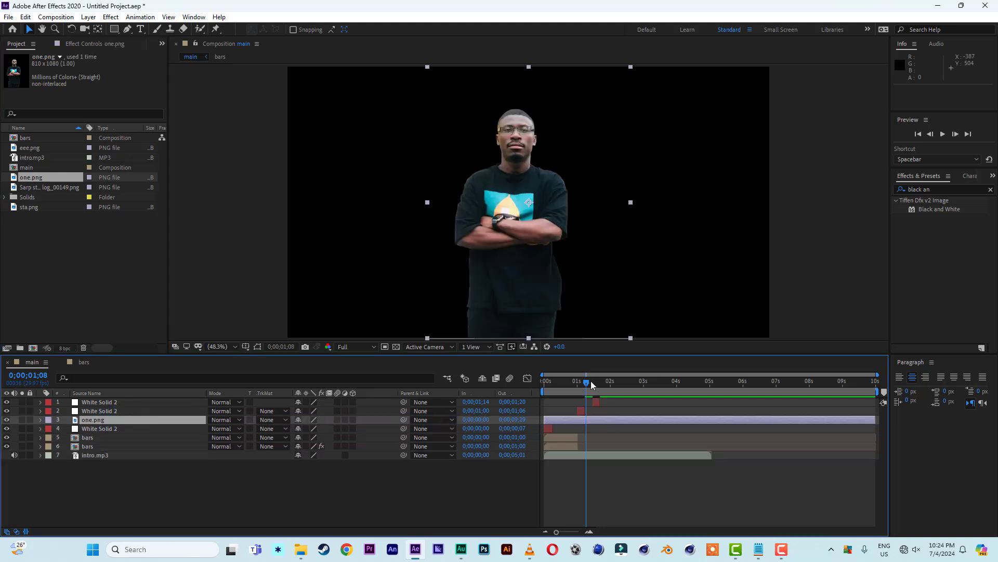
left_click_drag(542, 420, 584, 420)
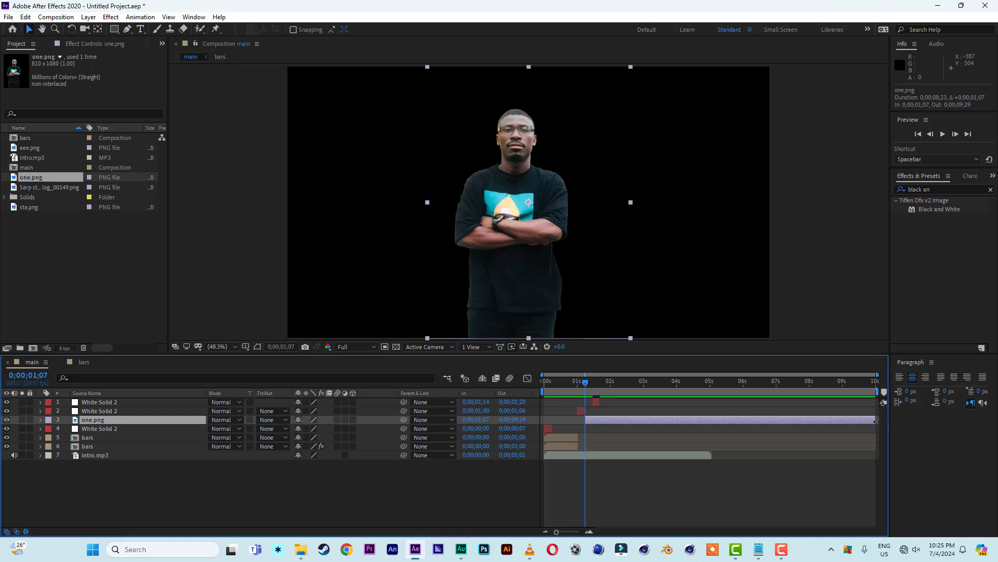
left_click_drag(877, 420, 601, 420)
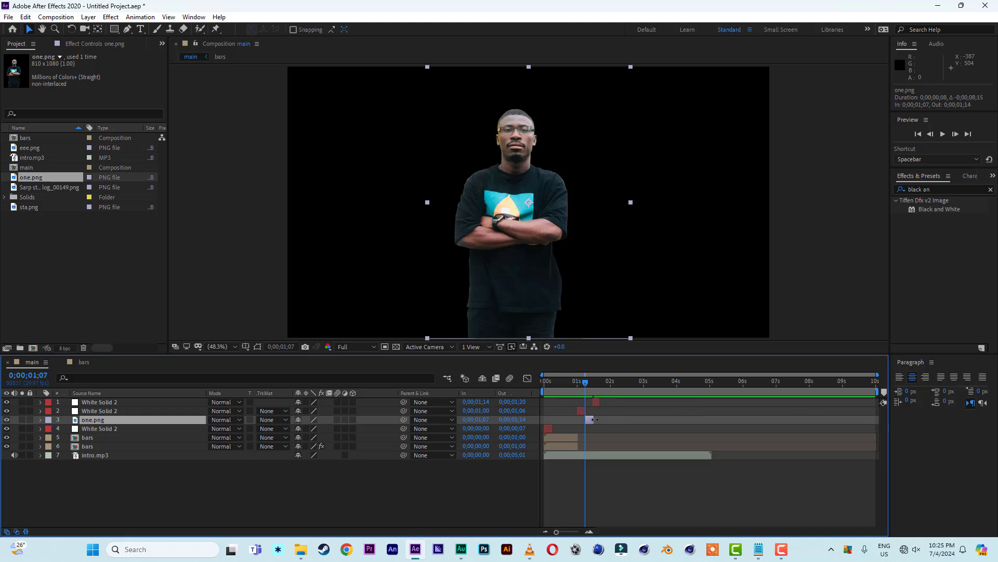
- Scale the one.png layer to 181% and move it in the frame to about 1049, 722
left_click_drag(592, 384, 592, 387)
key("s")
left_click_drag(312, 428, 354, 428)
left_click_drag(494, 217, 517, 263)
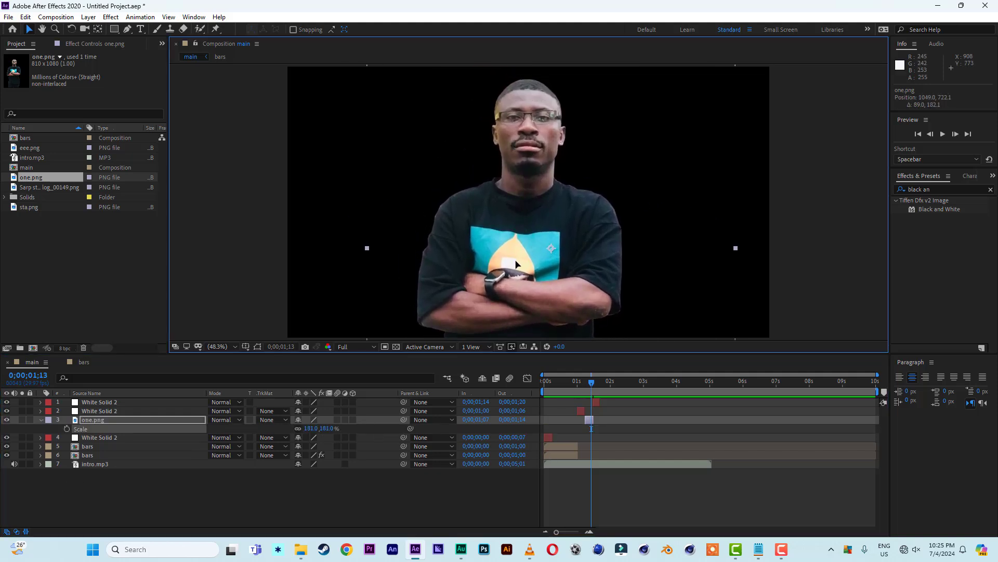
- Apply the Fill effect to the one.png layer and set its colour to white, FFFFFF
left_click(951, 189)
type("fill")
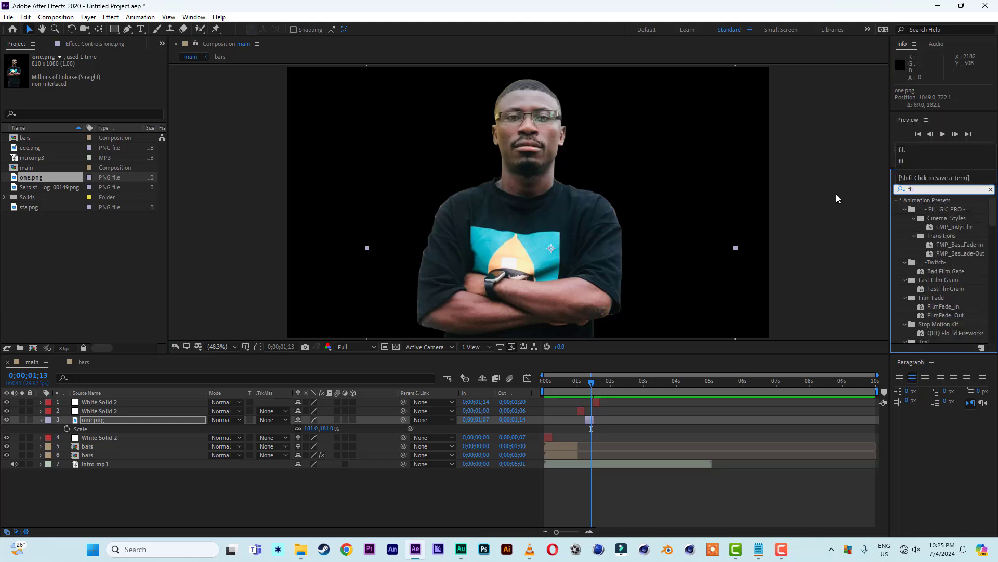
double_click(932, 253)
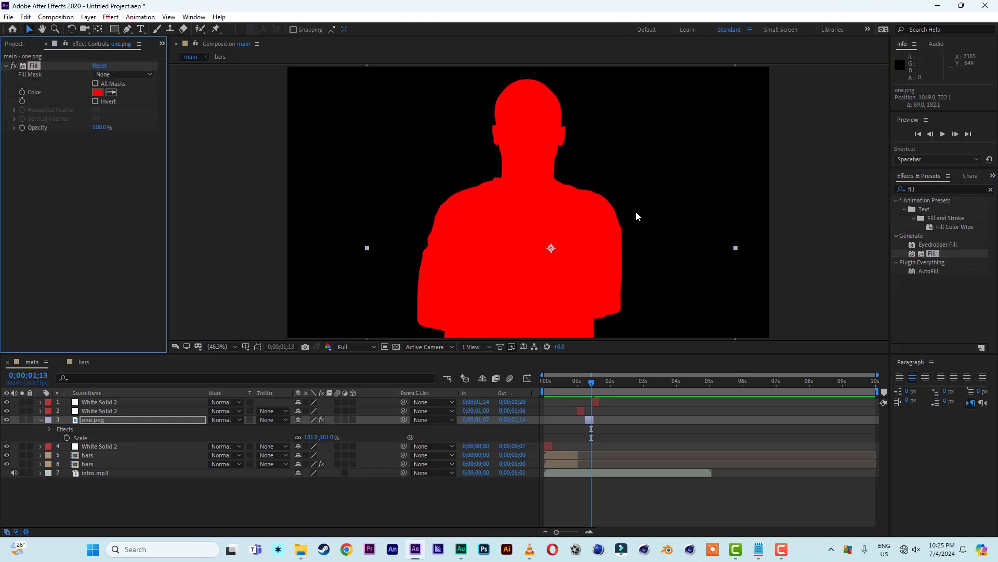
left_click(97, 92)
left_click_drag(721, 326, 632, 281)
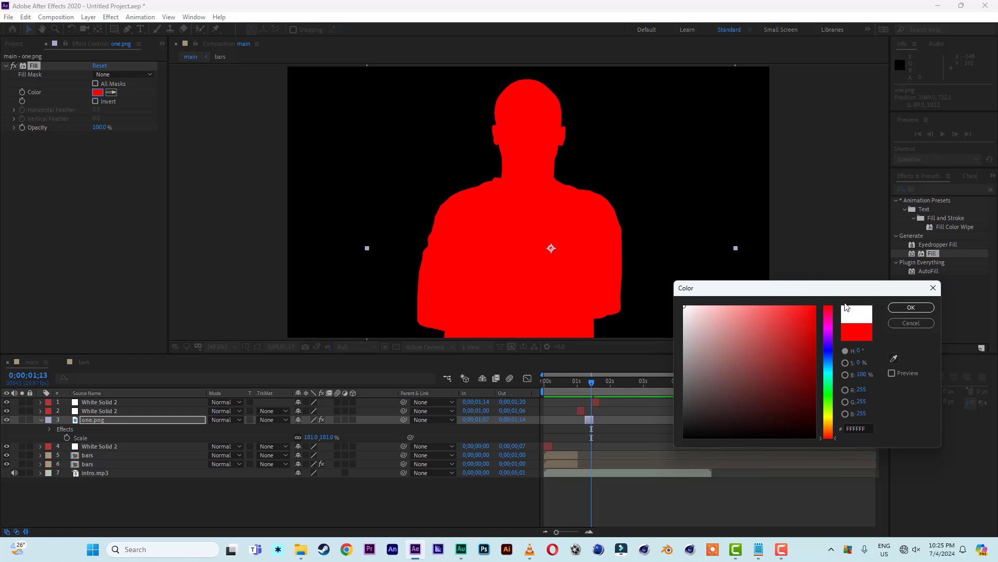
left_click(911, 308)
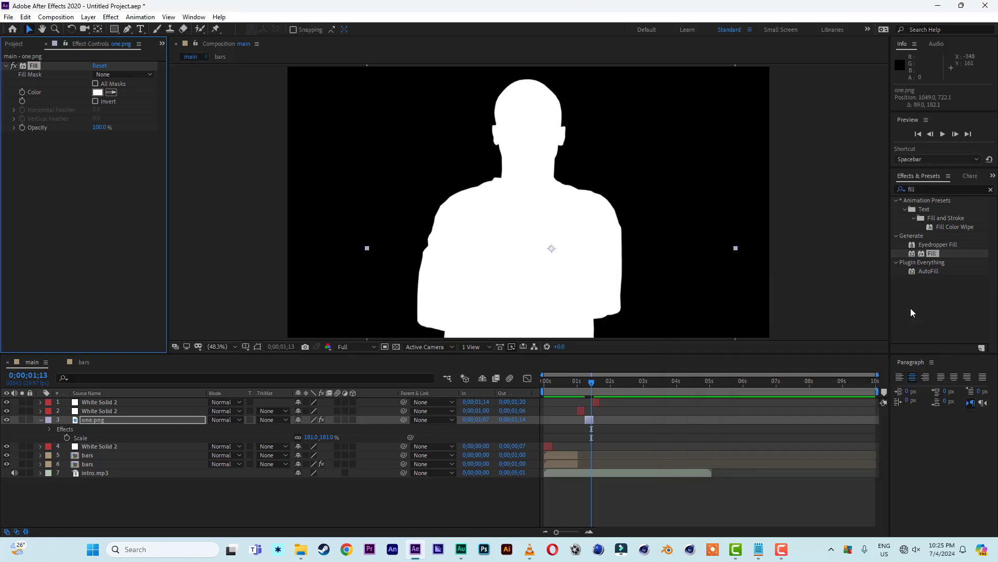
left_click(119, 240)
- Preview the white silhouette between the flashes, from the beginning and from 0;00;00;11
key("space")
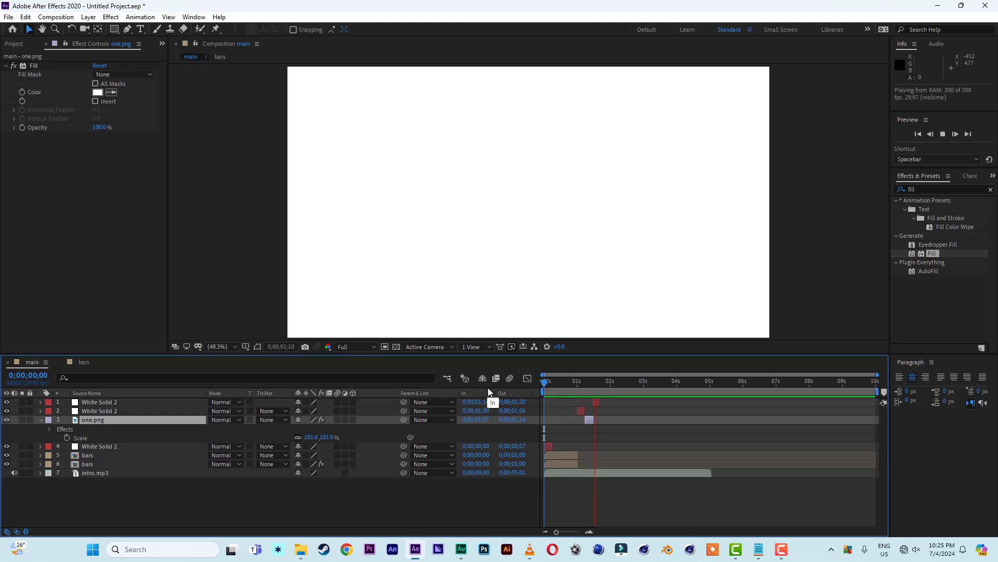
left_click(570, 380)
left_click(543, 383)
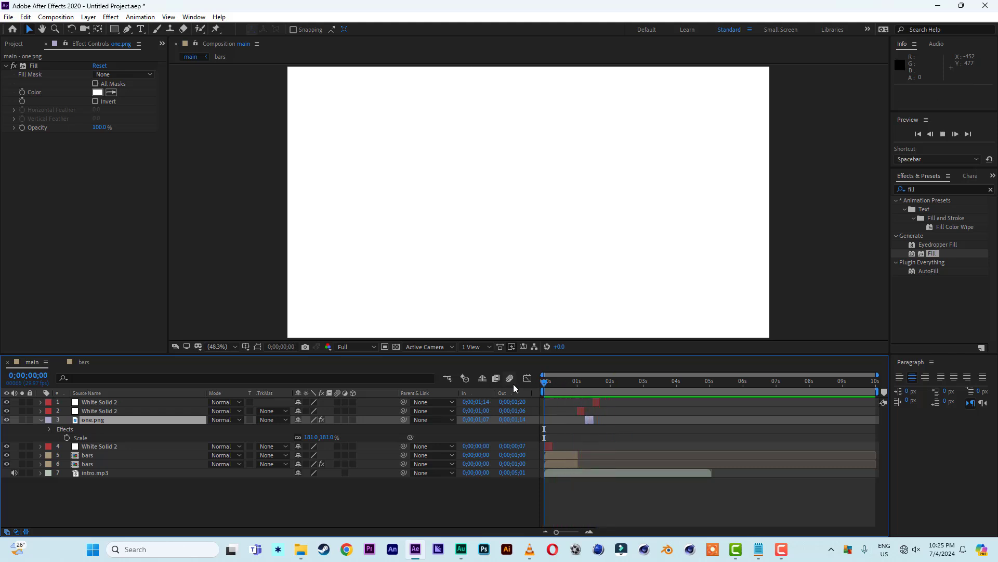
key("space")
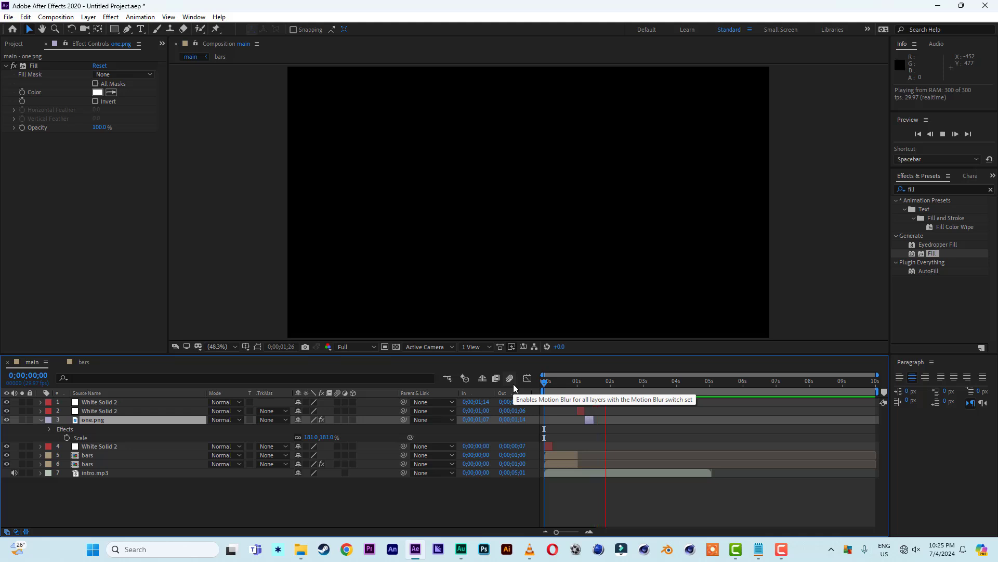
left_click(581, 382)
left_click(557, 385)
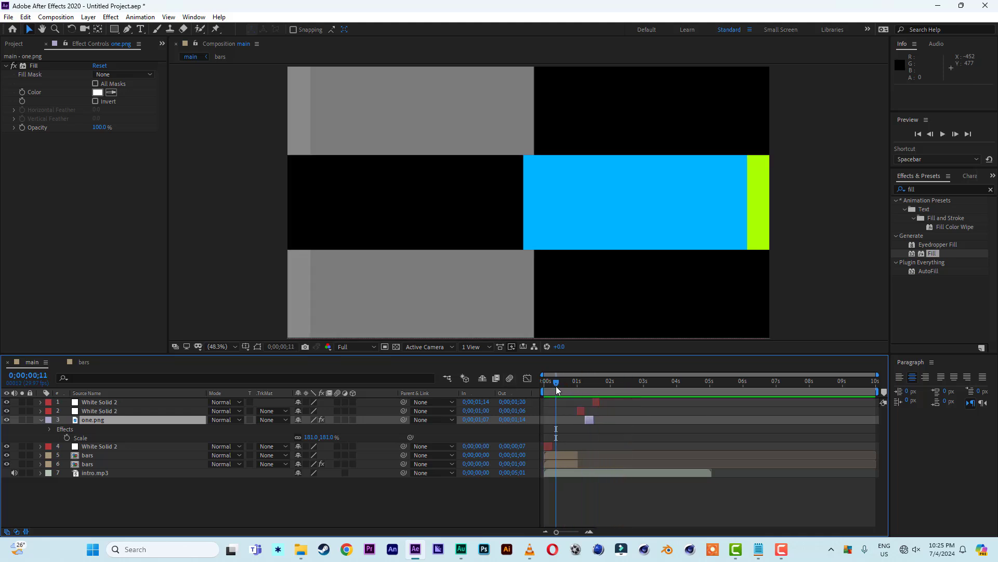
key("space")
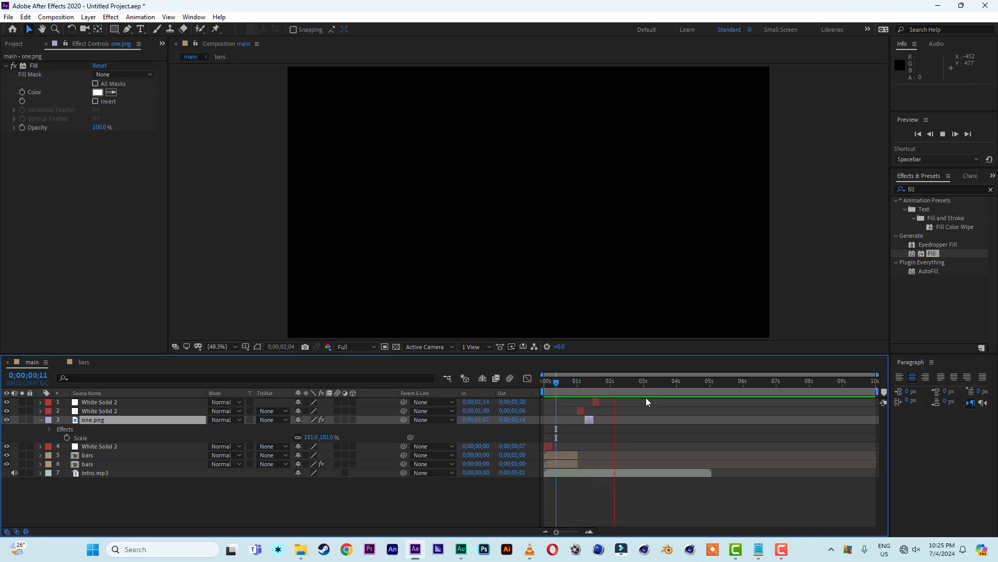
- Extend the third white solid so that it ends at 0;00;01;21
left_click(598, 386)
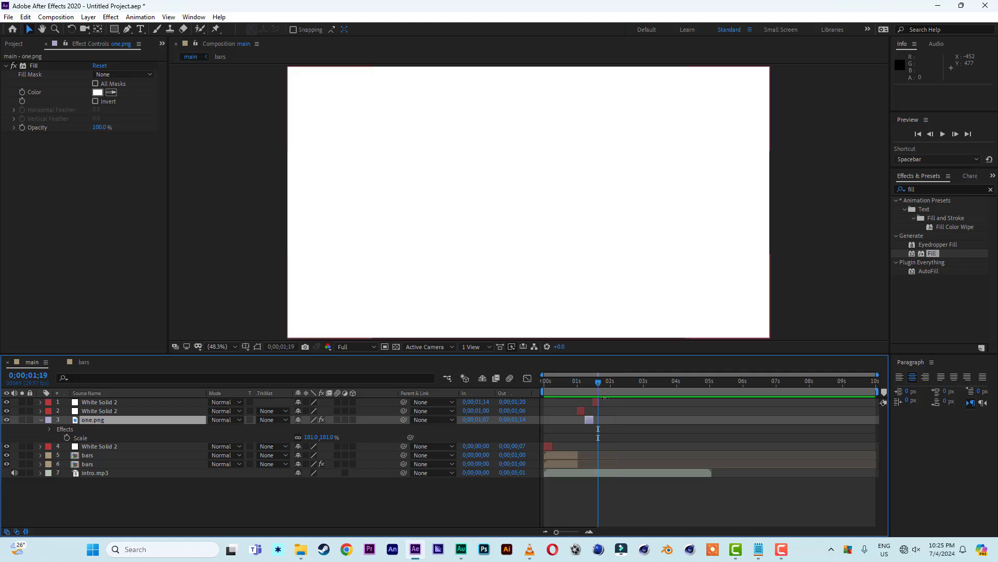
left_click_drag(878, 375, 709, 388)
left_click_drag(646, 402, 650, 402)
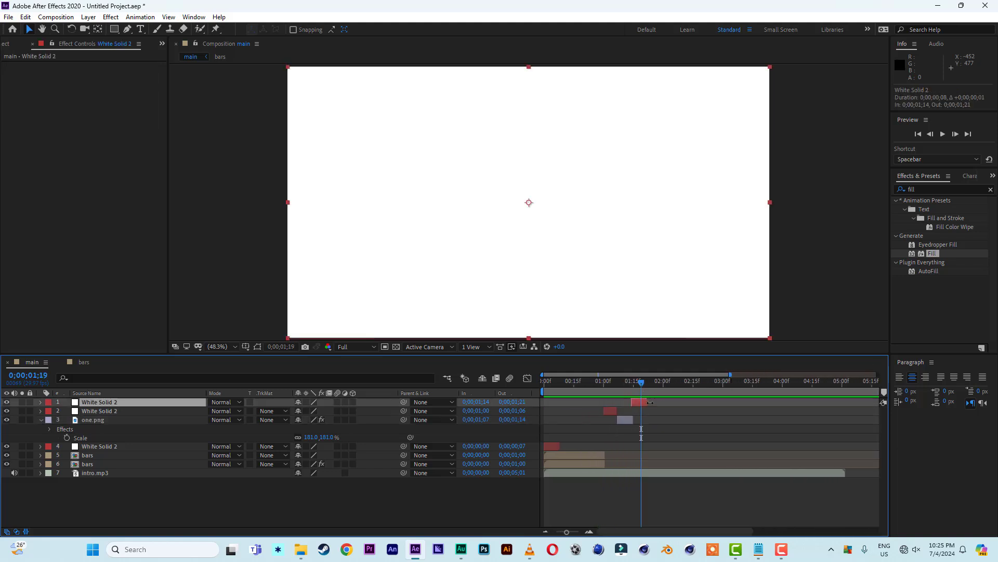
- Duplicate one.png above all layers, fit the copy from 0;00;01;14 to 0;00;01;19 with its Fill effect disabled, and preview the sequence
left_click(622, 419)
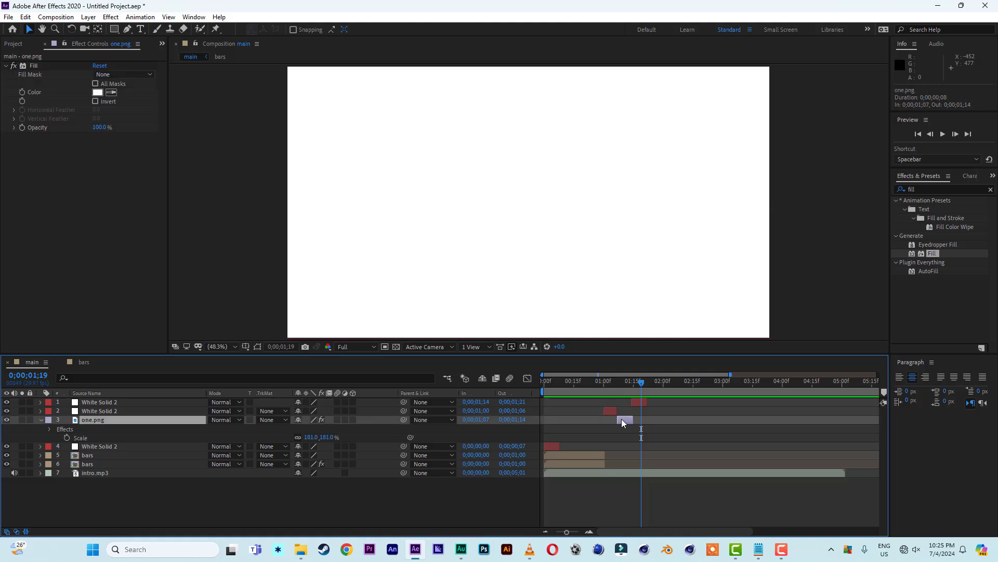
key("ctrl+d")
left_click_drag(77, 422, 120, 400)
left_click_drag(624, 402, 641, 410)
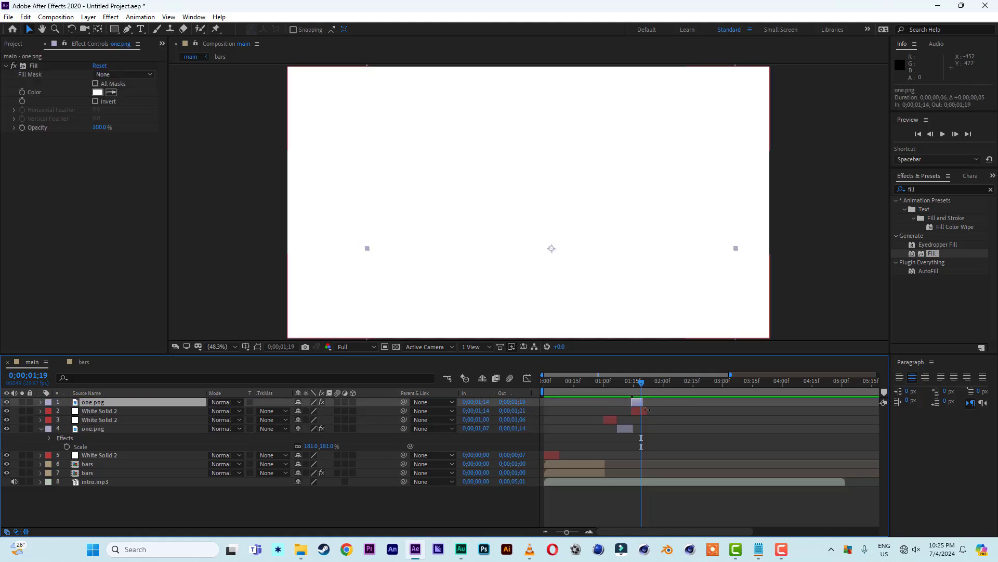
left_click(14, 66)
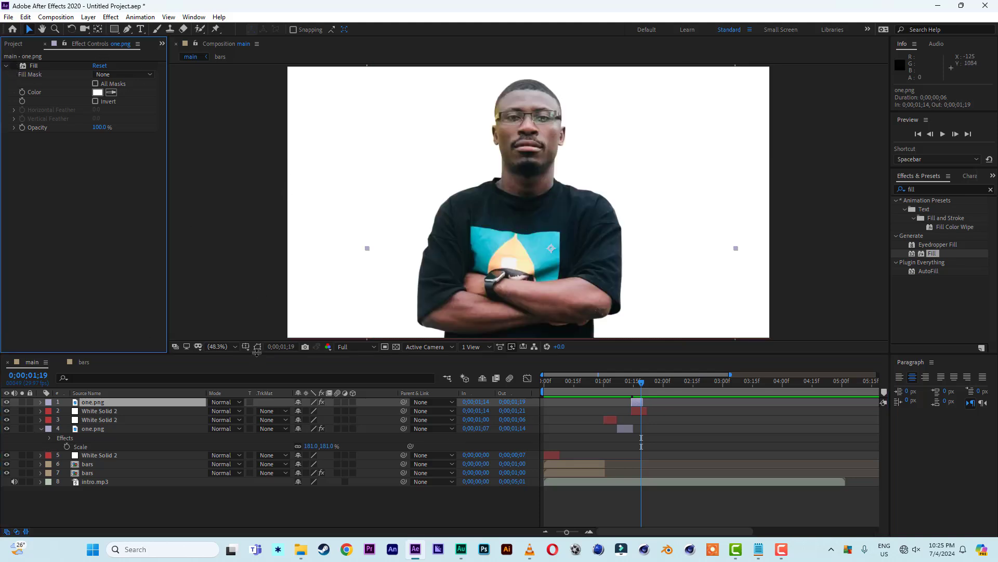
key("space")
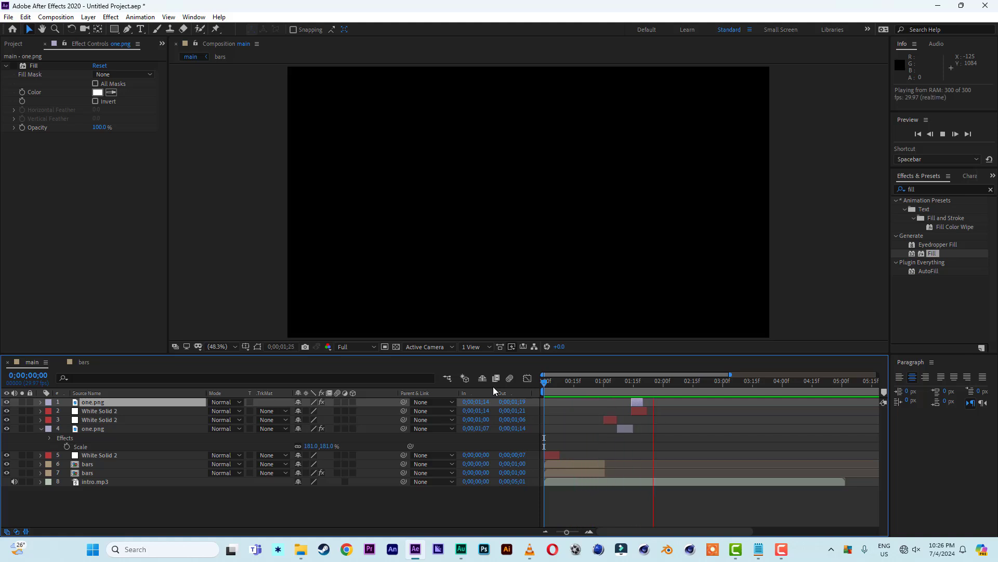
left_click(689, 381)
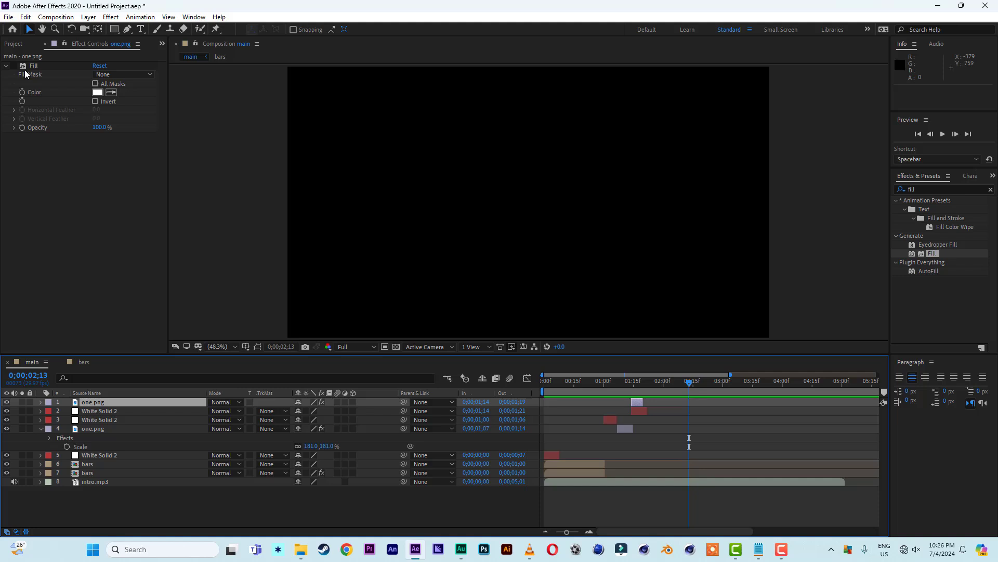
- Add Sarp studio log_00149.png above all layers of the main composition, starting at 0;00;01;28, and preview its entry
left_click(14, 44)
left_click(26, 149)
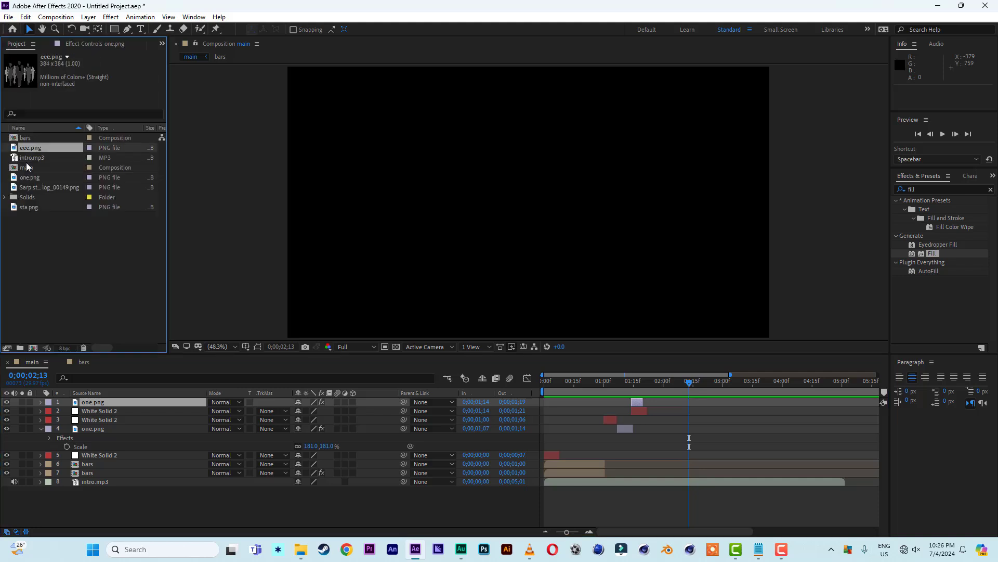
left_click(28, 208)
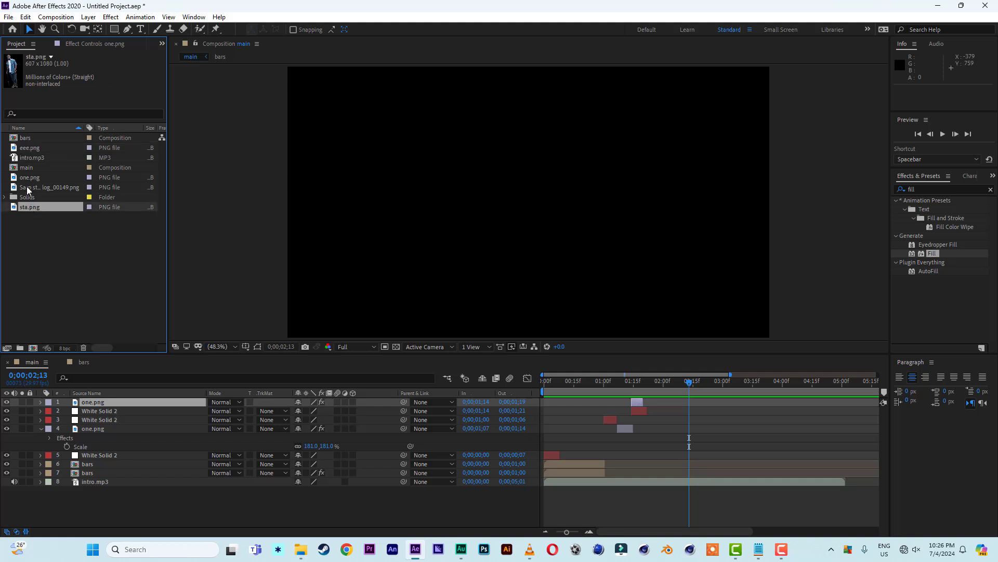
left_click(28, 188)
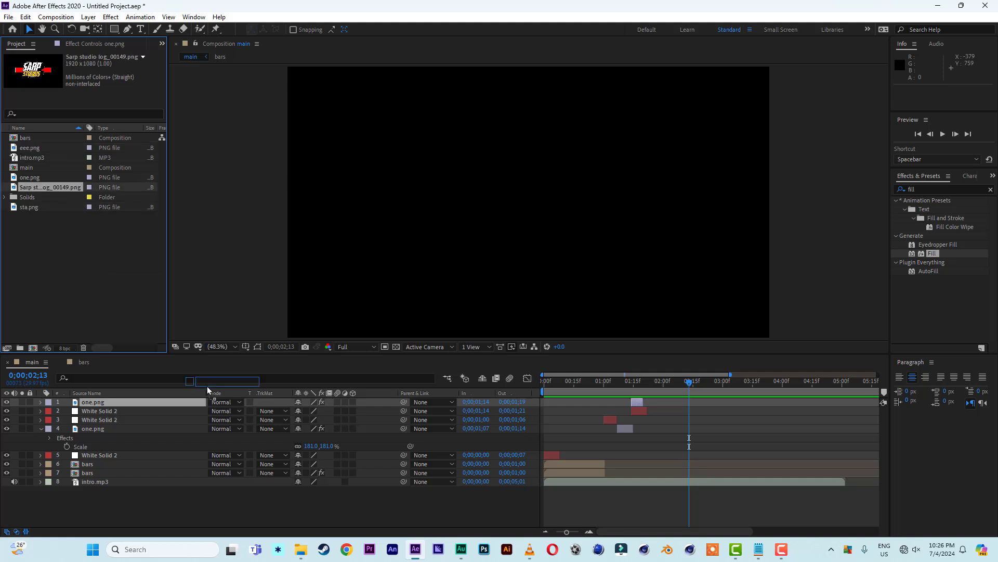
left_click_drag(207, 386, 139, 402)
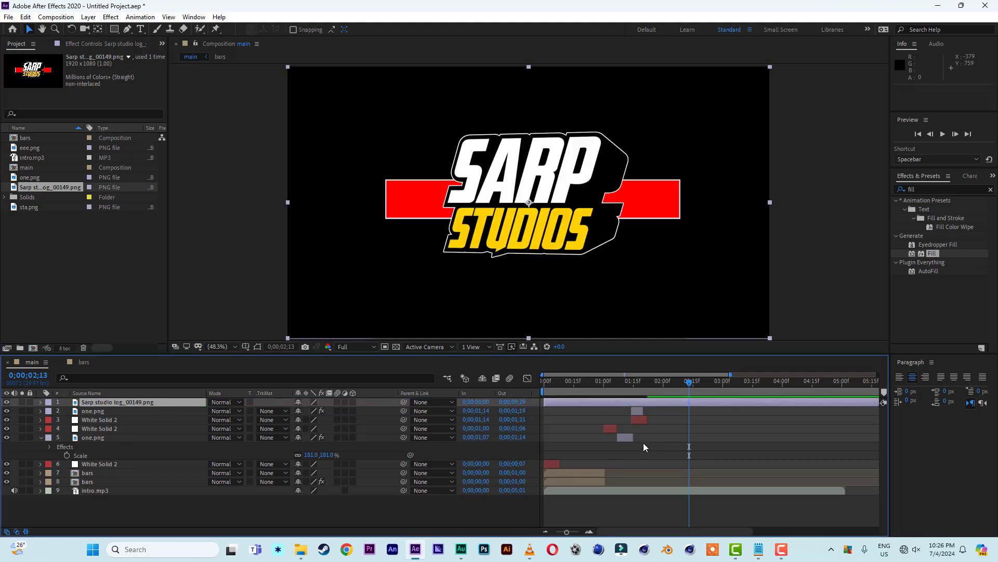
left_click_drag(572, 401, 689, 405)
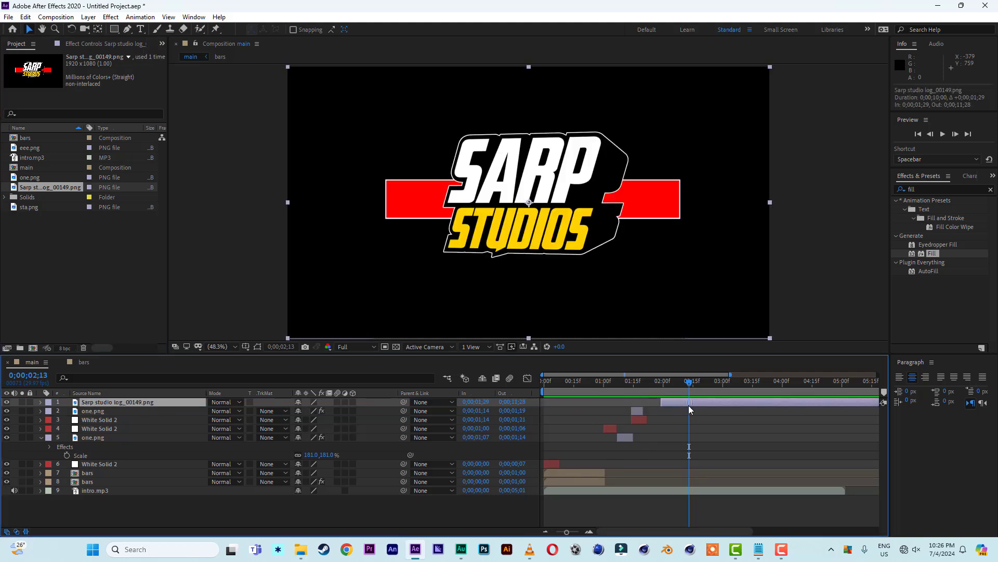
left_click(626, 384)
key("space")
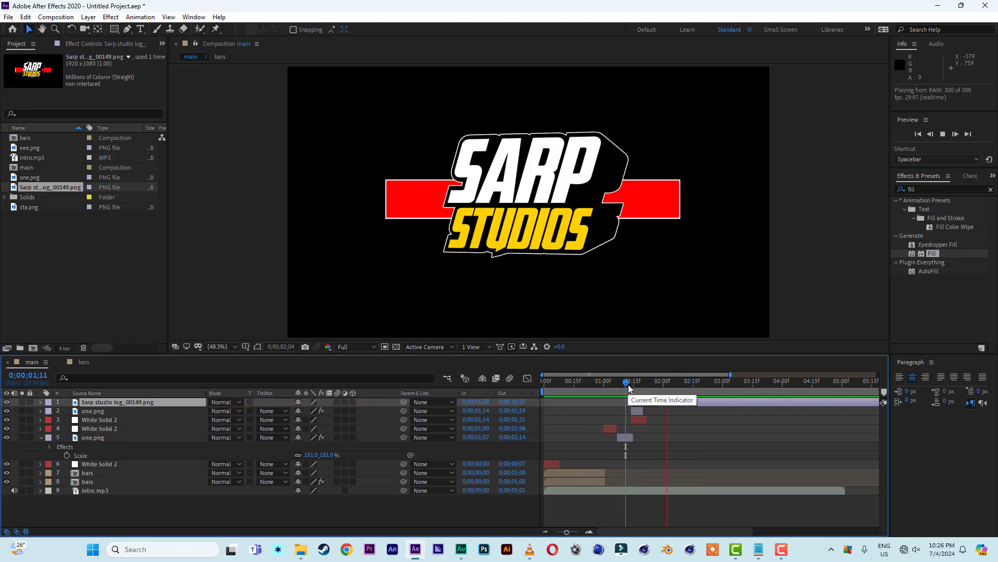
key("space")
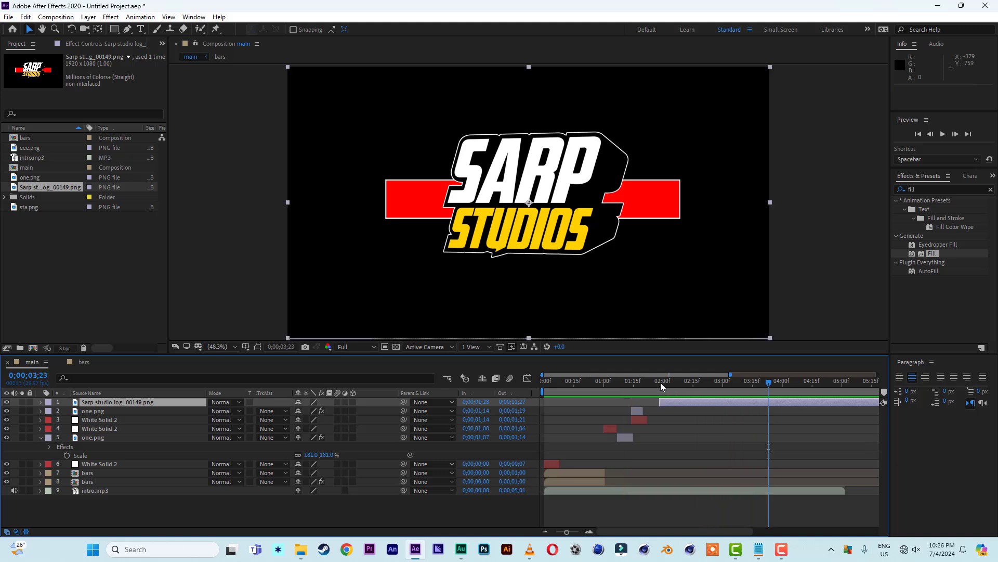
- Make the logo layer 3D and keyframe its position at 0;00;02;16, with Z set to -2673 at 0;00;02;00
left_click(660, 383)
left_click_drag(660, 383, 697, 390)
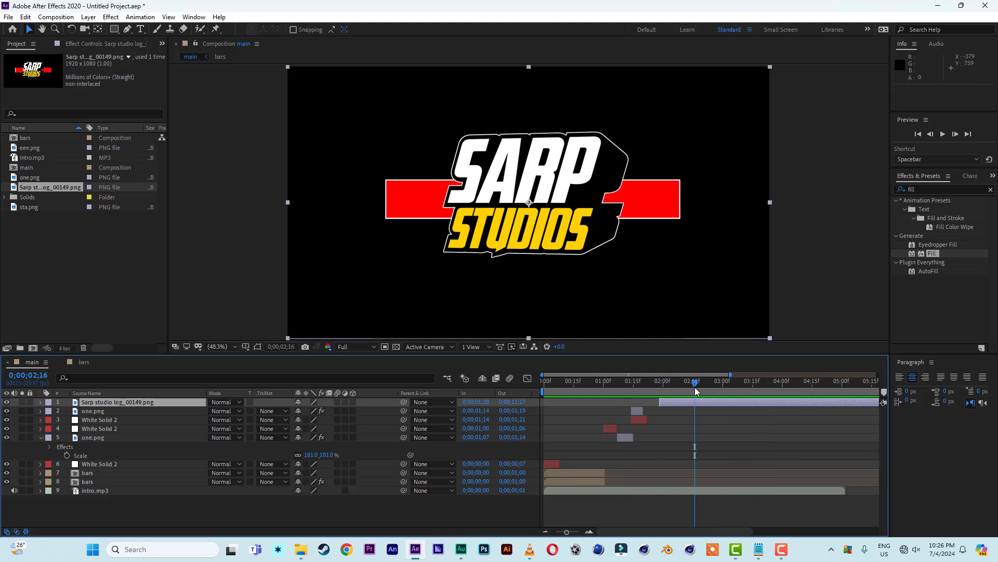
left_click(353, 402)
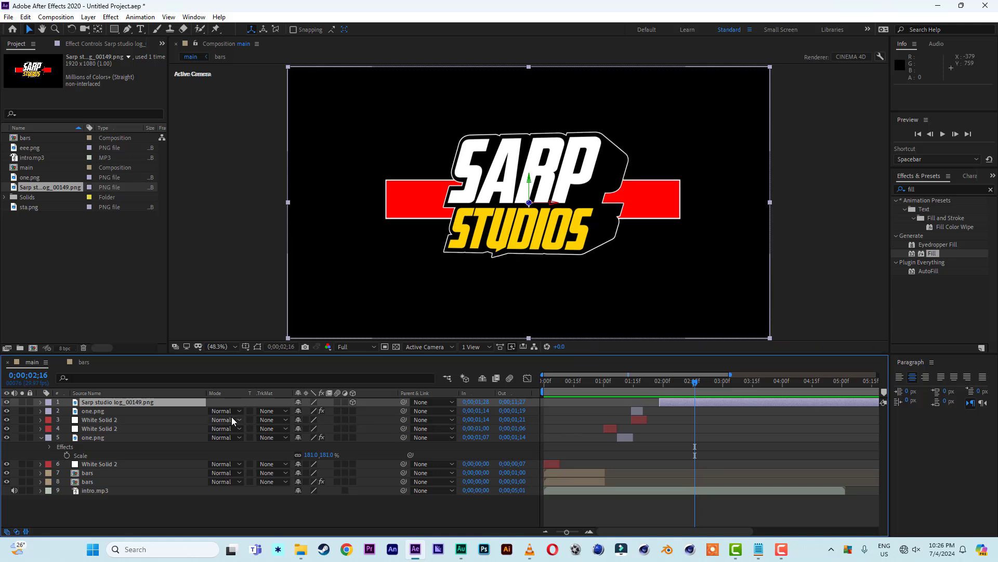
key("p")
left_click(67, 411)
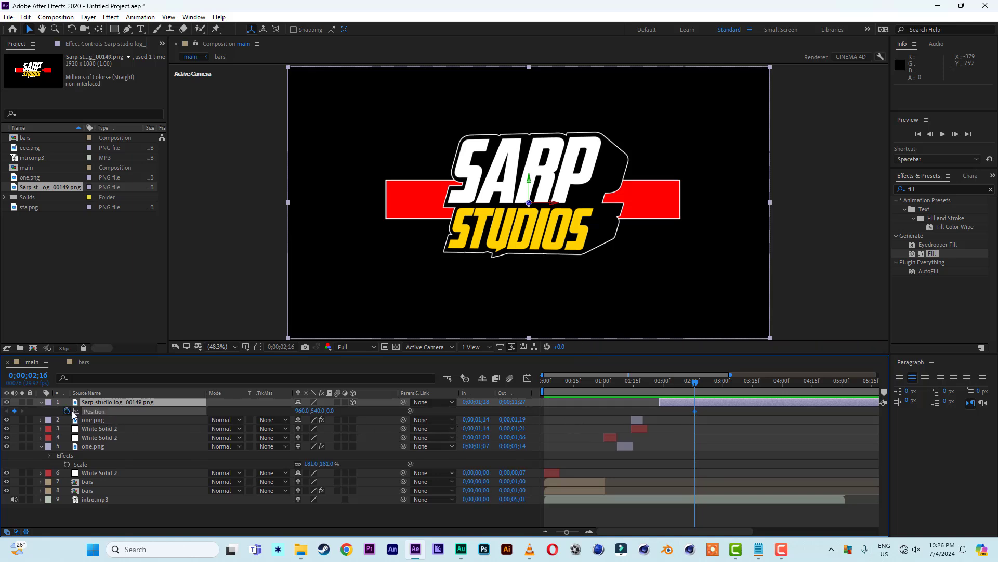
left_click(664, 385)
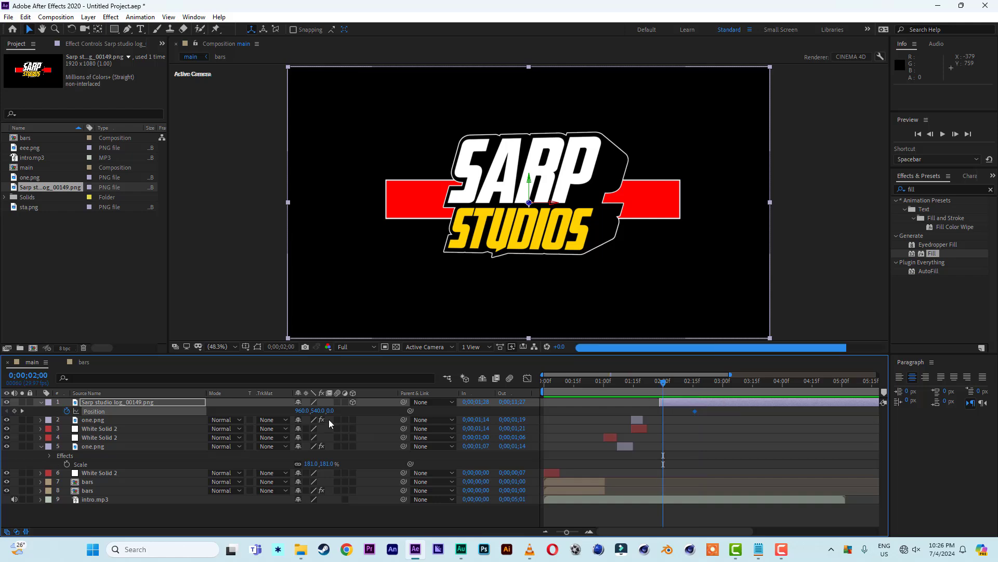
left_click_drag(329, 410, 283, 411)
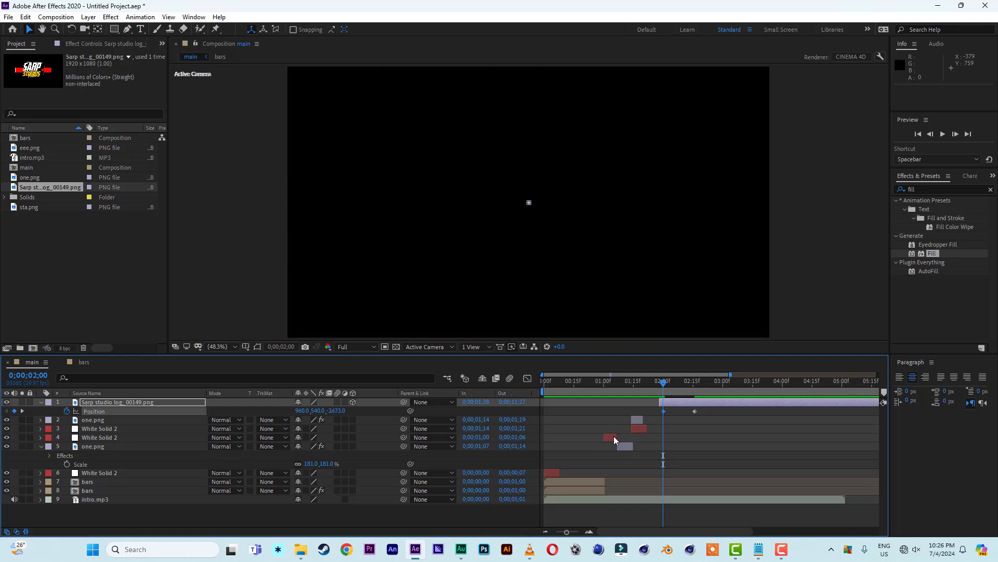
- Apply Easy Ease to both logo position keyframes and lengthen the last keyframe's ease in the speed graph for a fast start
left_click_drag(707, 415, 592, 425)
right_click(694, 411)
mouse_move(732, 405)
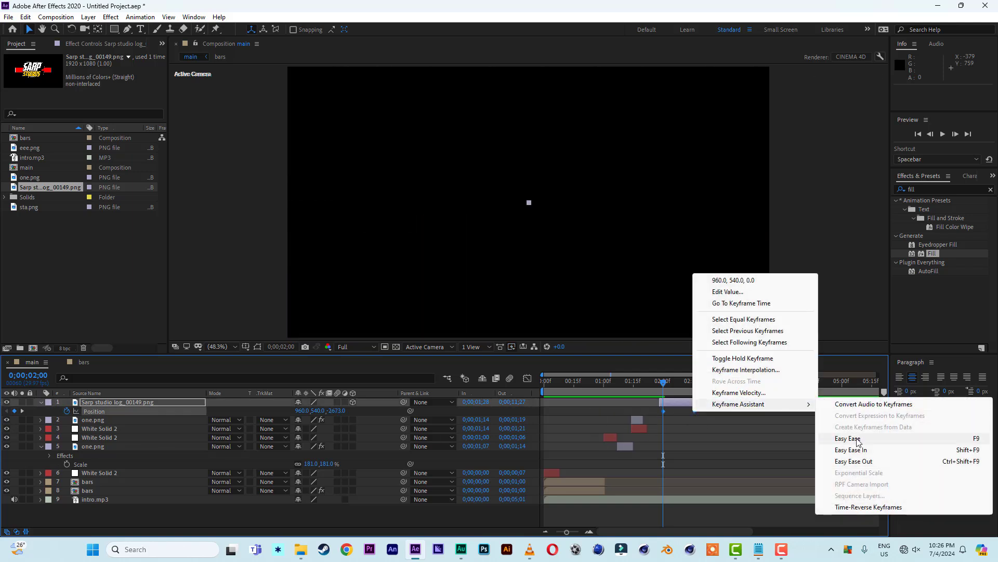
left_click(852, 441)
left_click(527, 378)
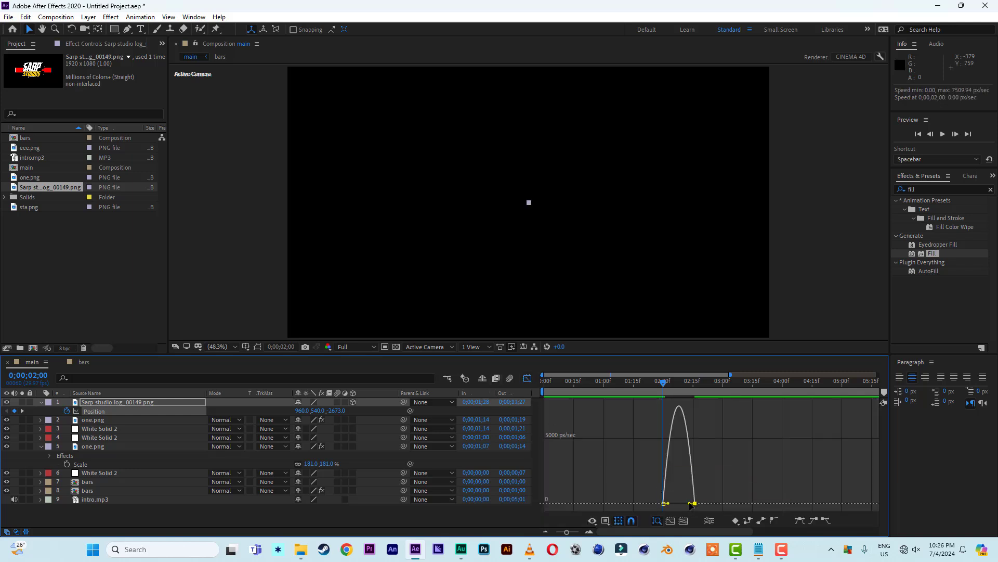
left_click_drag(690, 503, 679, 503)
left_click(527, 379)
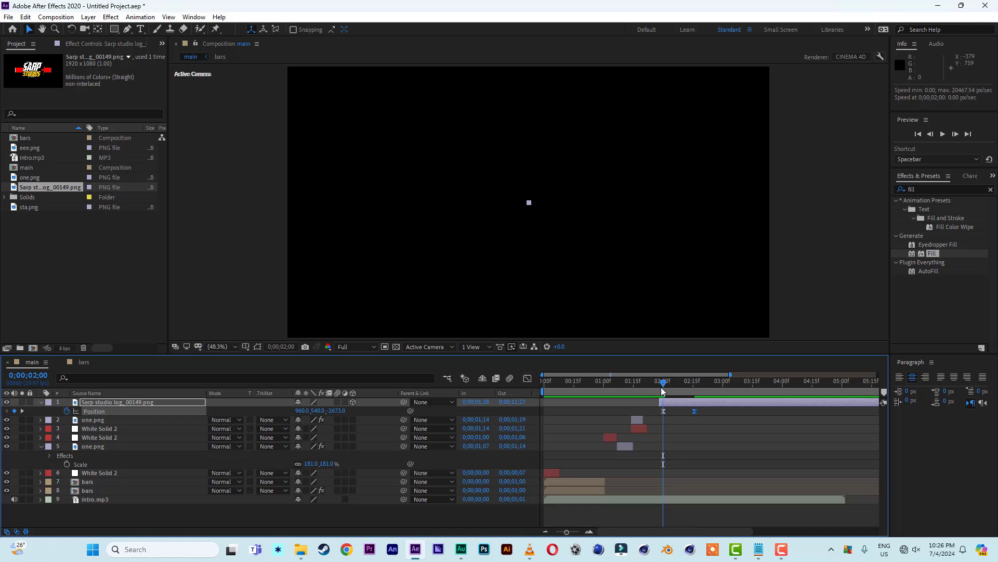
- Preview the eased logo fly-in from 0;00;01;17 and again from 0;00;01;15
left_click_drag(651, 385, 639, 389)
key("space")
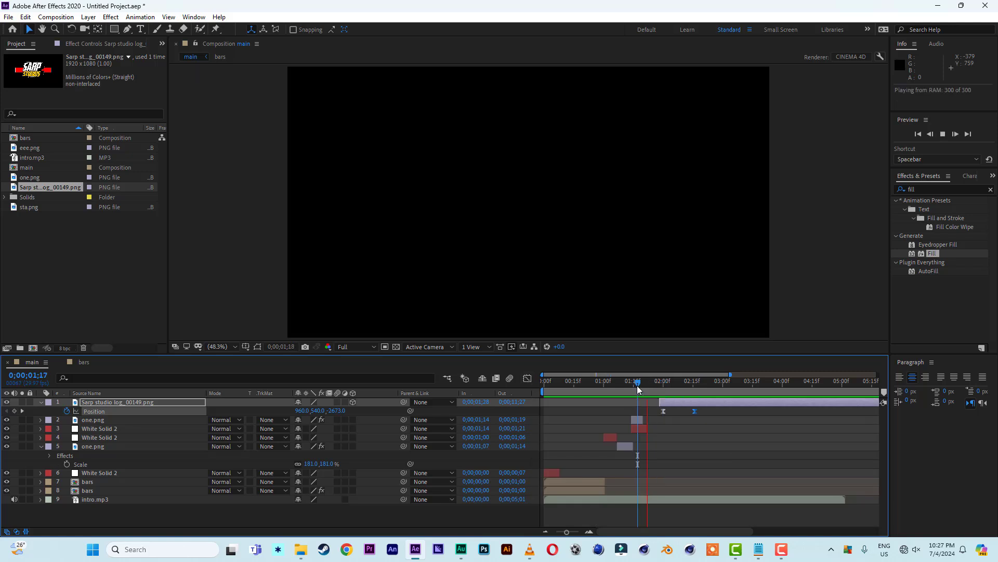
key("space")
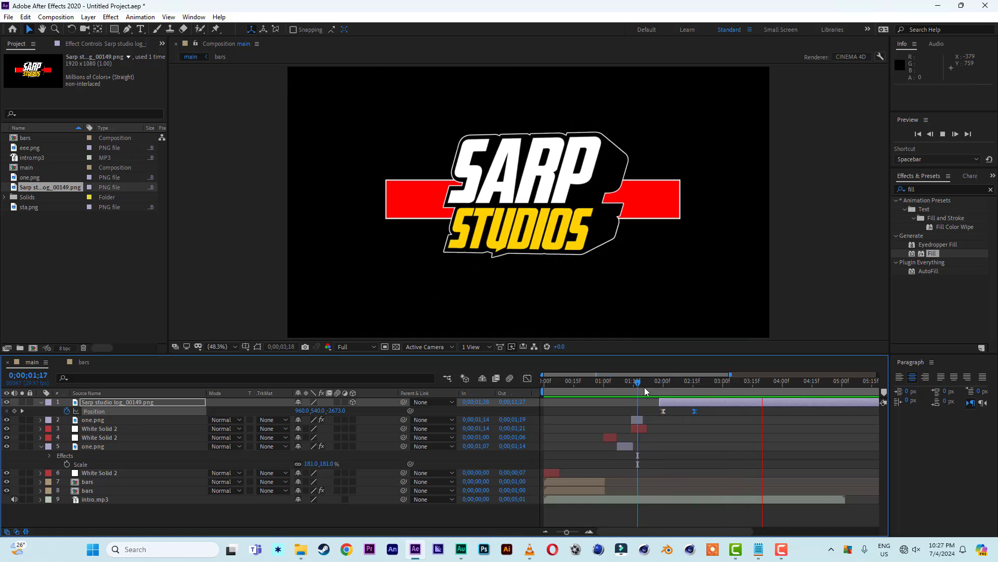
left_click(632, 385)
key("space")
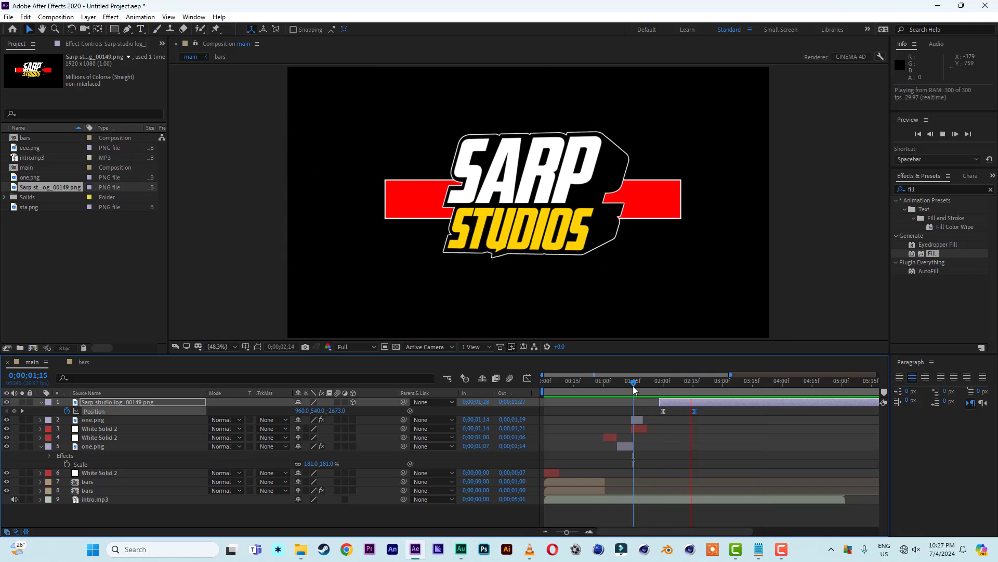
key("space")
key("space")
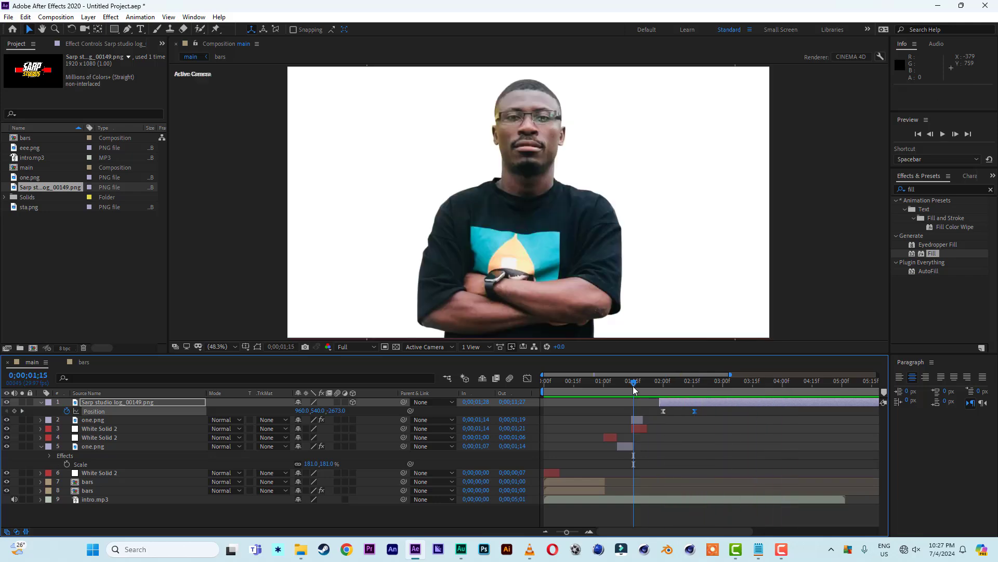
key("space")
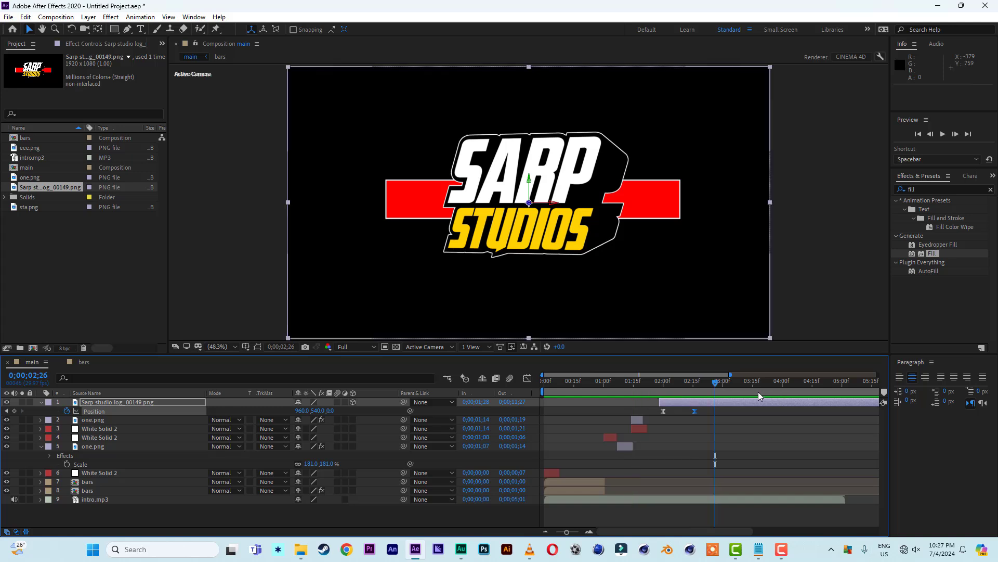
- Move the logo layer earlier so that it starts at 0;00;01;24 and preview its timing from 0;00;01;11
left_click(682, 382)
left_click(688, 400)
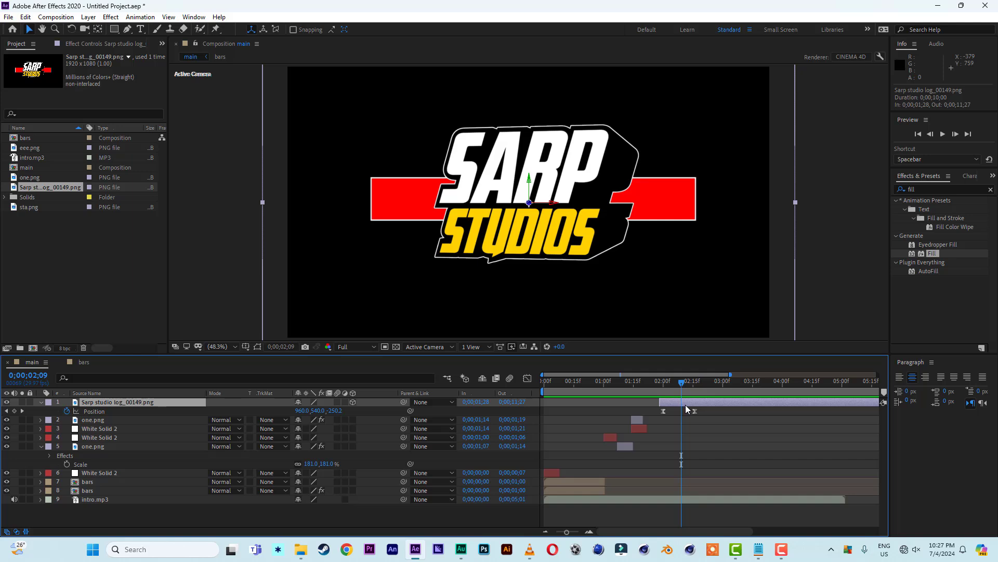
left_click_drag(685, 405, 678, 405)
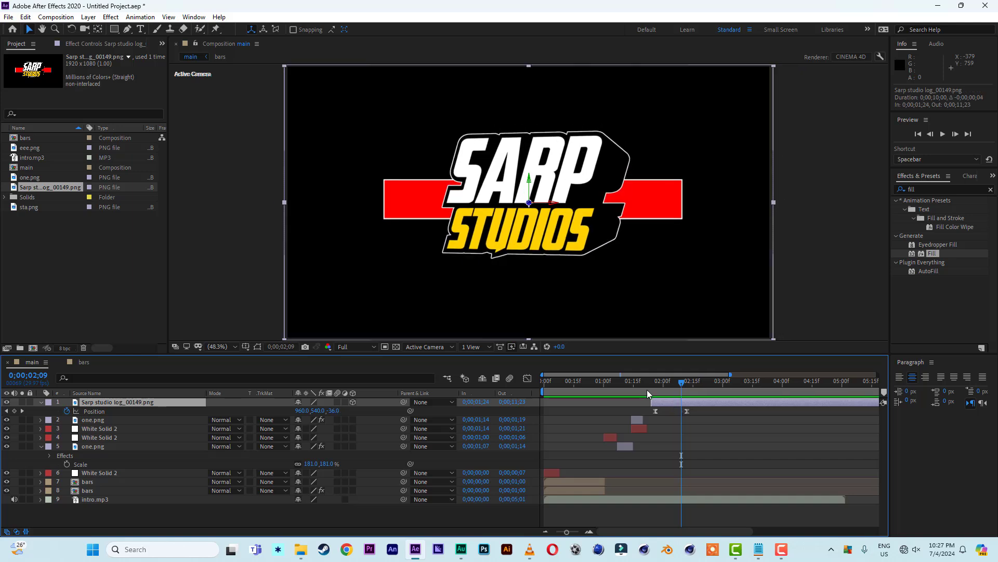
left_click(626, 385)
key("space")
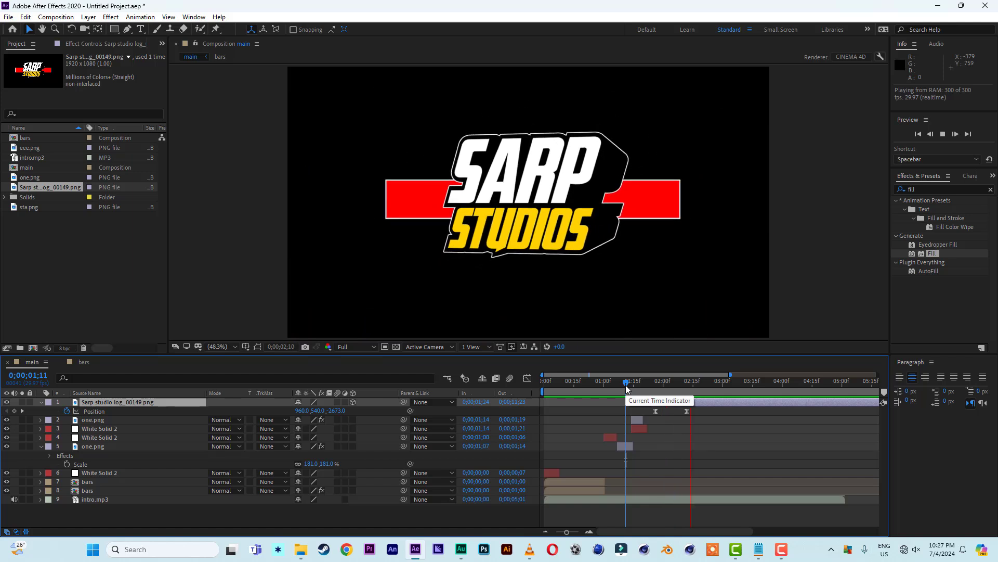
key("space")
- Duplicate the logo layer and shift the copy so that it starts at 0;00;02;08
left_click(722, 401)
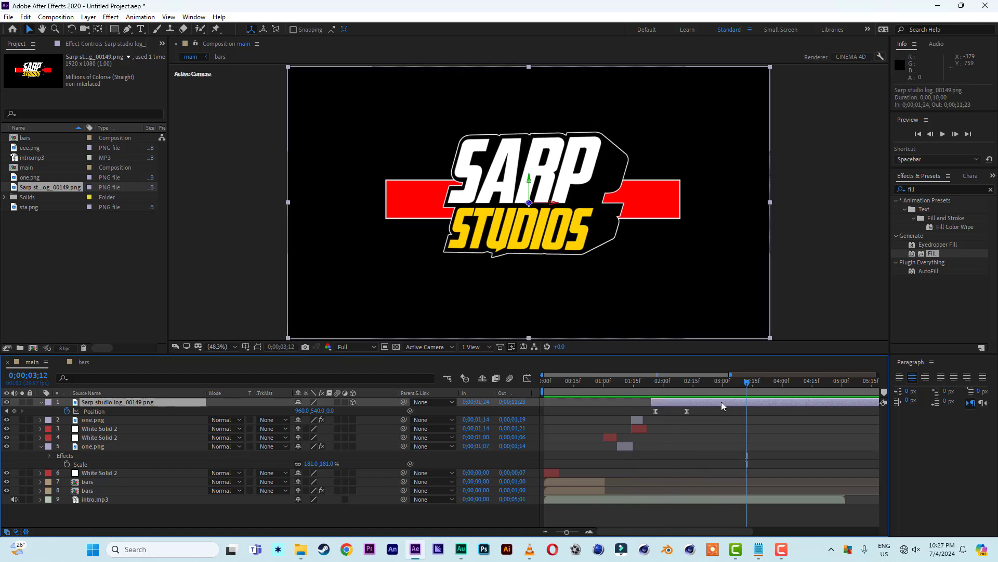
key("ctrl+d")
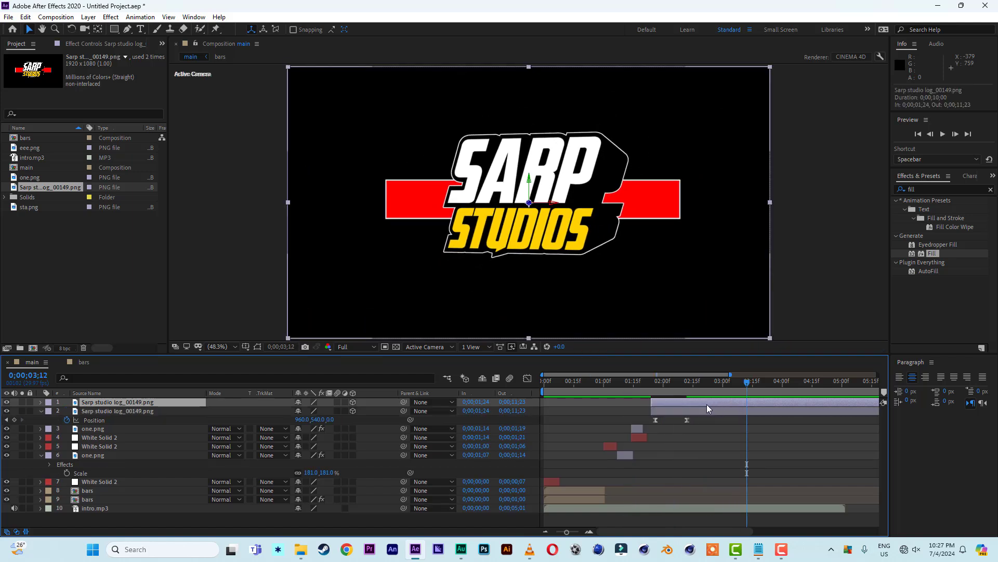
left_click_drag(668, 407, 676, 407)
left_click_drag(676, 382, 689, 400)
left_click(694, 385)
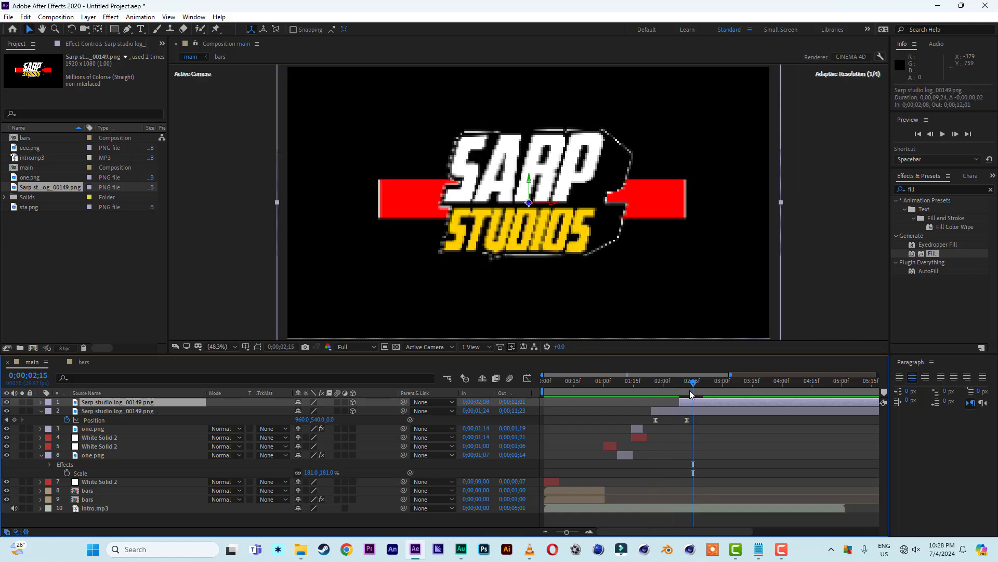
- Mask the logo copy with a rectangle about 833 by 549 px covering the logo's upper-left part
left_click(115, 30)
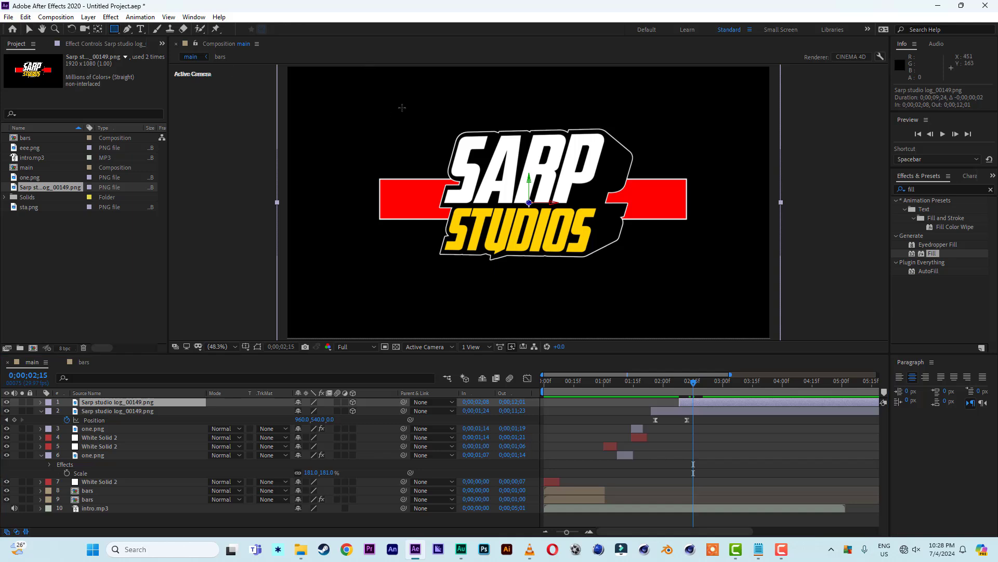
left_click_drag(350, 74, 568, 218)
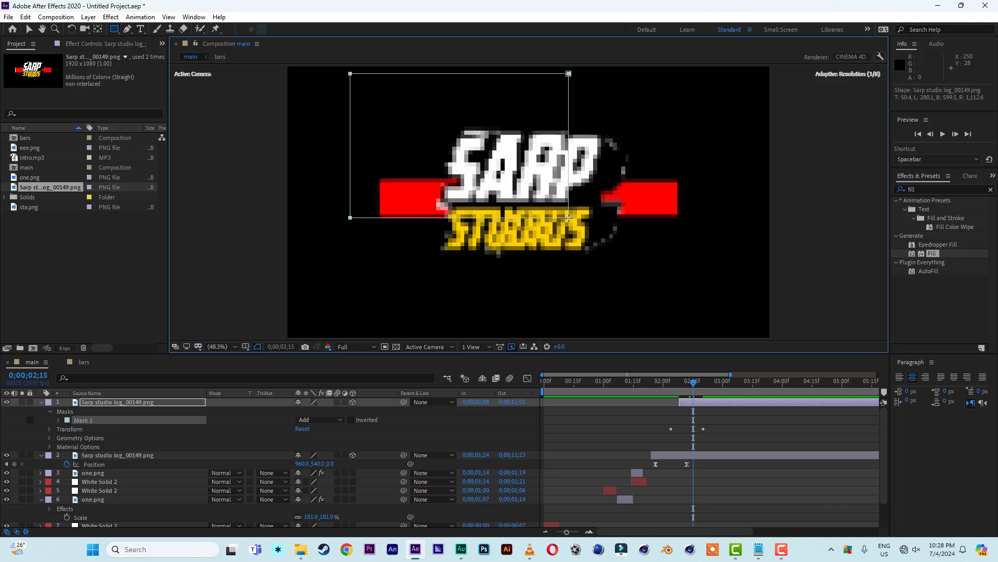
key("v")
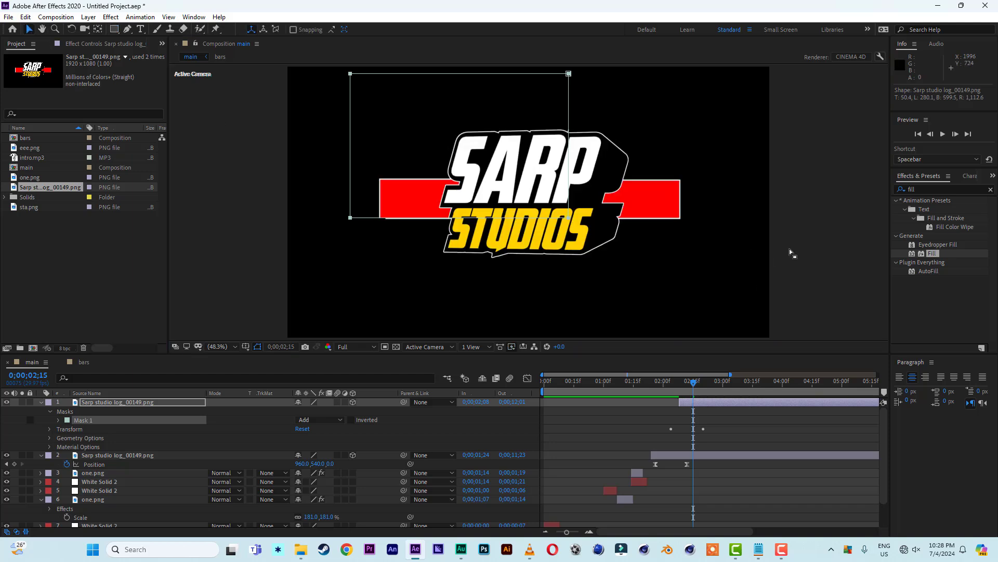
- Duplicate the masked logo layer and shift the new copy so that it starts at 0;00;02;15
left_click(711, 402)
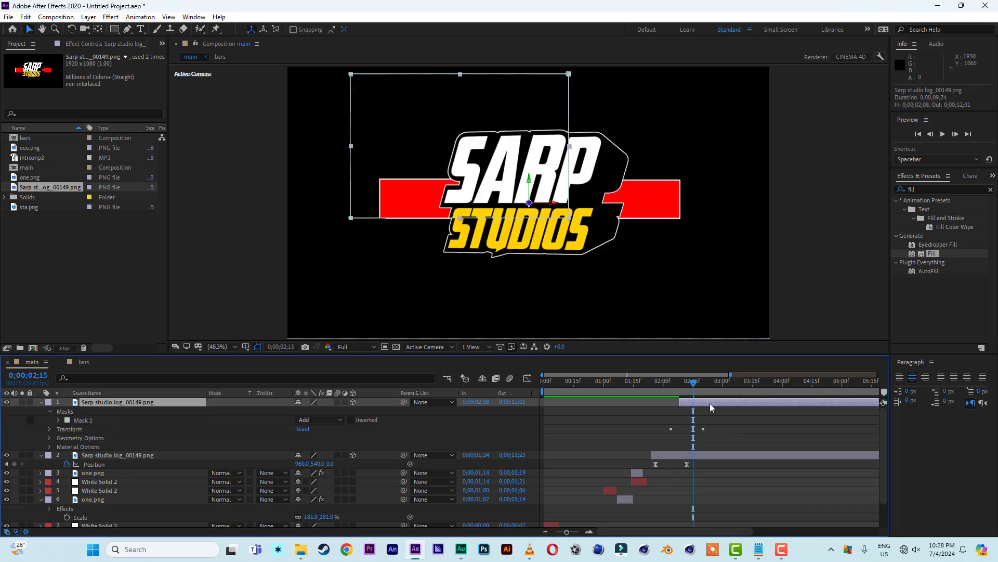
key("ctrl+d")
left_click_drag(710, 403, 721, 403)
left_click(697, 384)
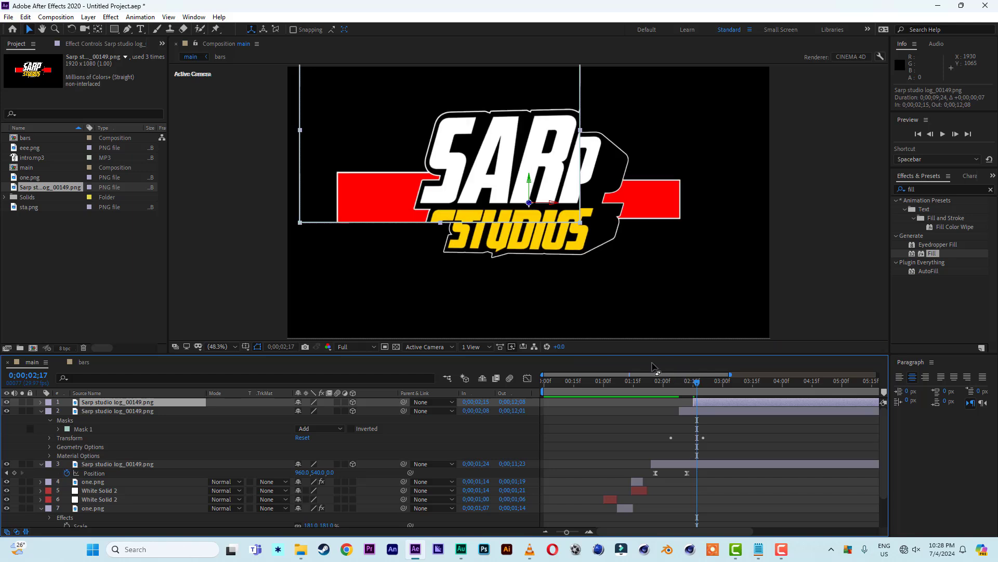
- Replace the newest logo copy's mask with a rectangle about 747 by 341 px over the logo's lower-right part
left_click(114, 30)
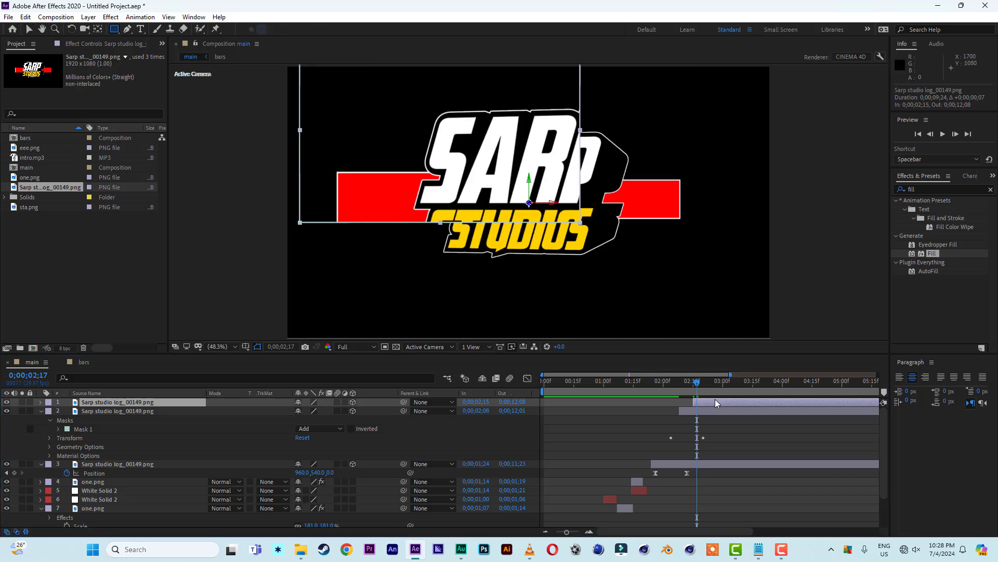
key("m")
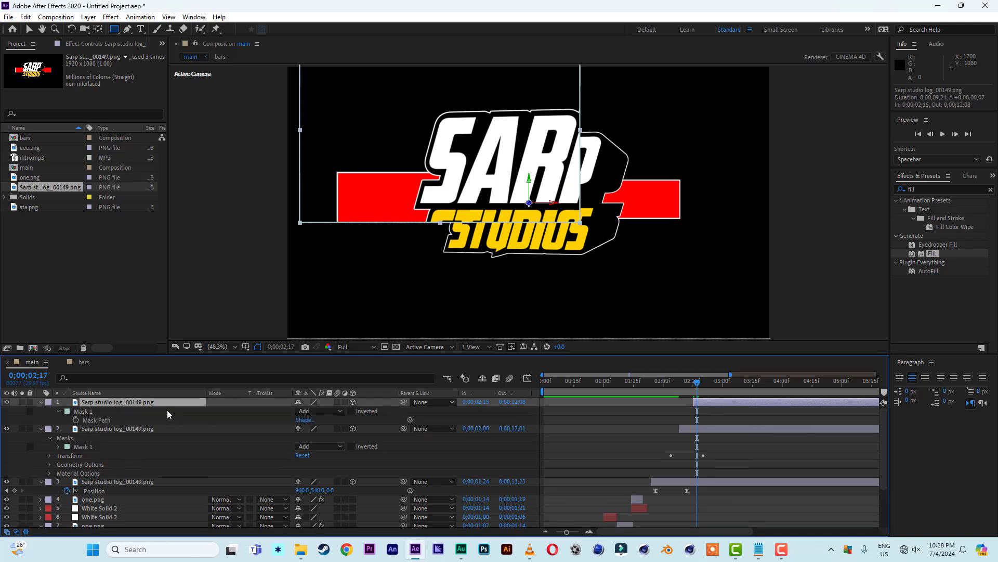
left_click(82, 412)
key("Delete")
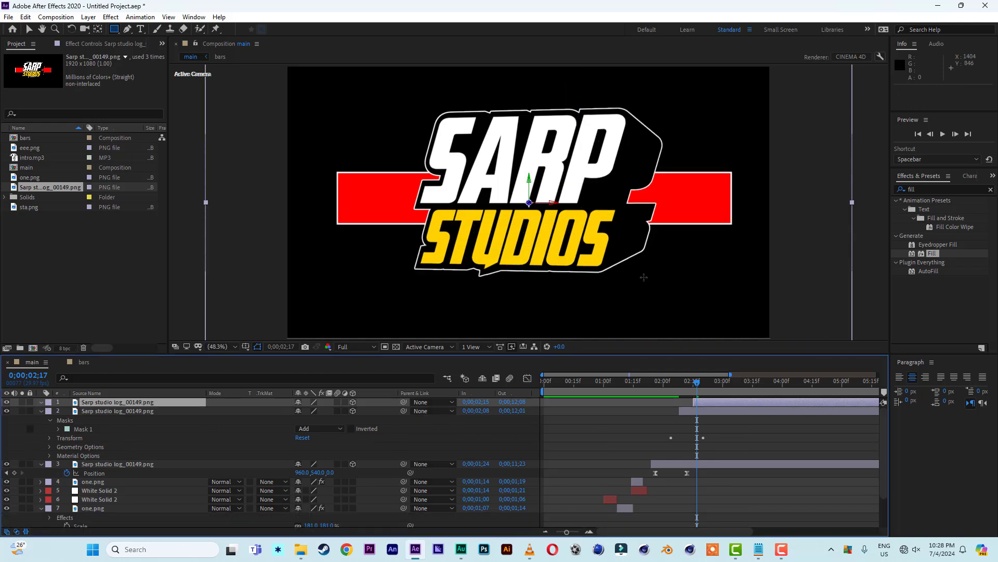
left_click_drag(771, 306, 519, 193)
left_click(28, 30)
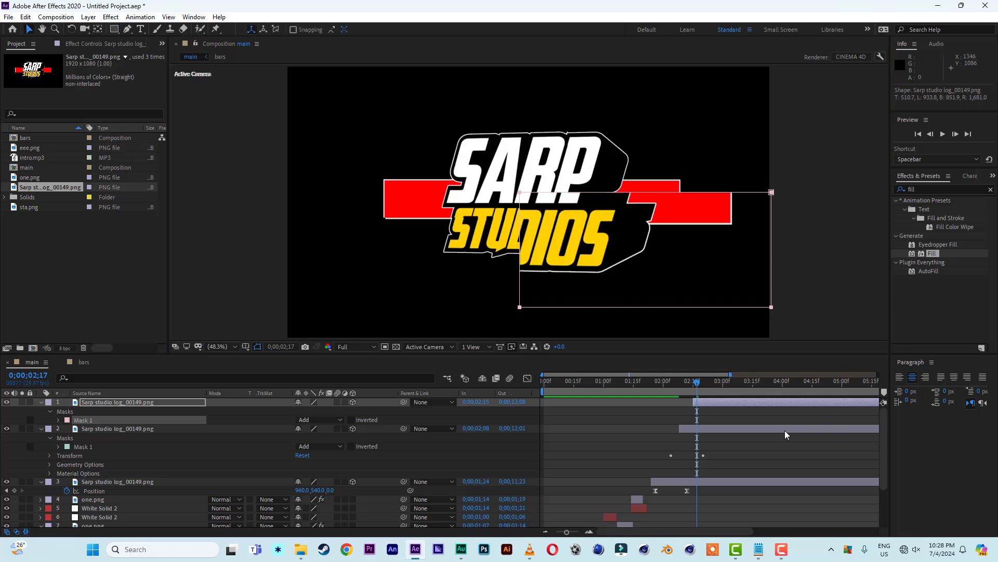
- Preview the logo fly-in and its offset masked copies repeatedly, starting from between about 0;00;01;19 and 0;00;02;00
left_click(650, 385)
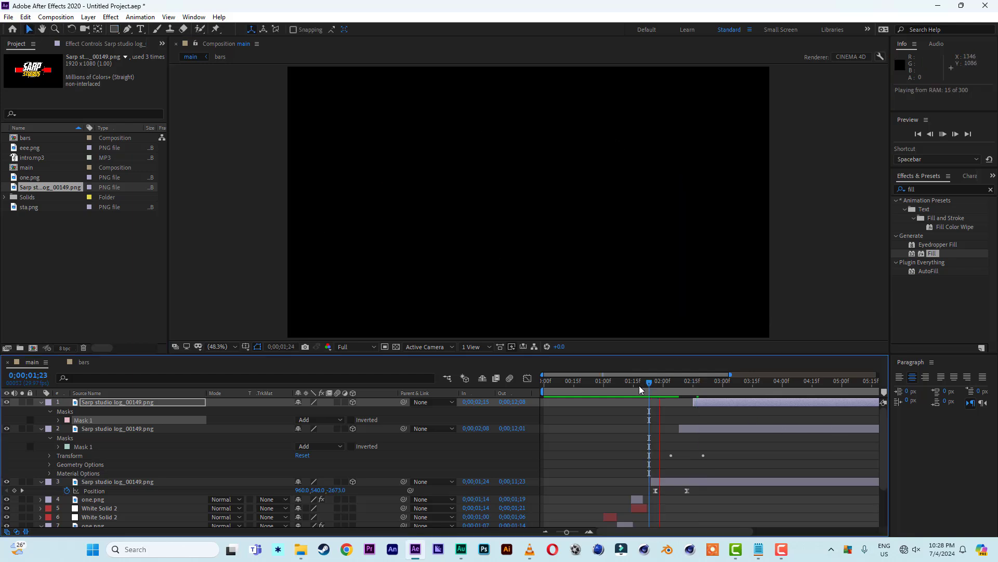
key("space")
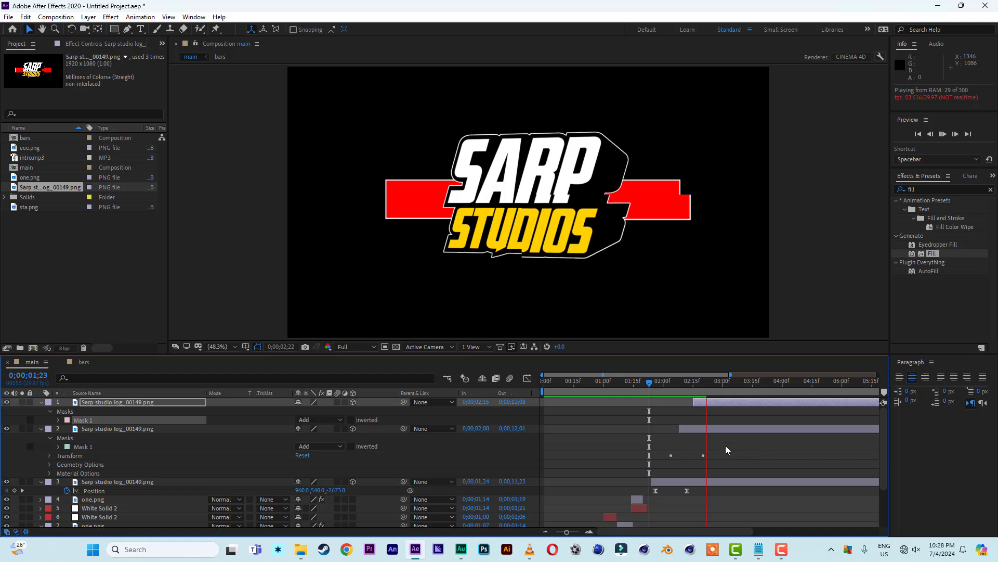
left_click(645, 382)
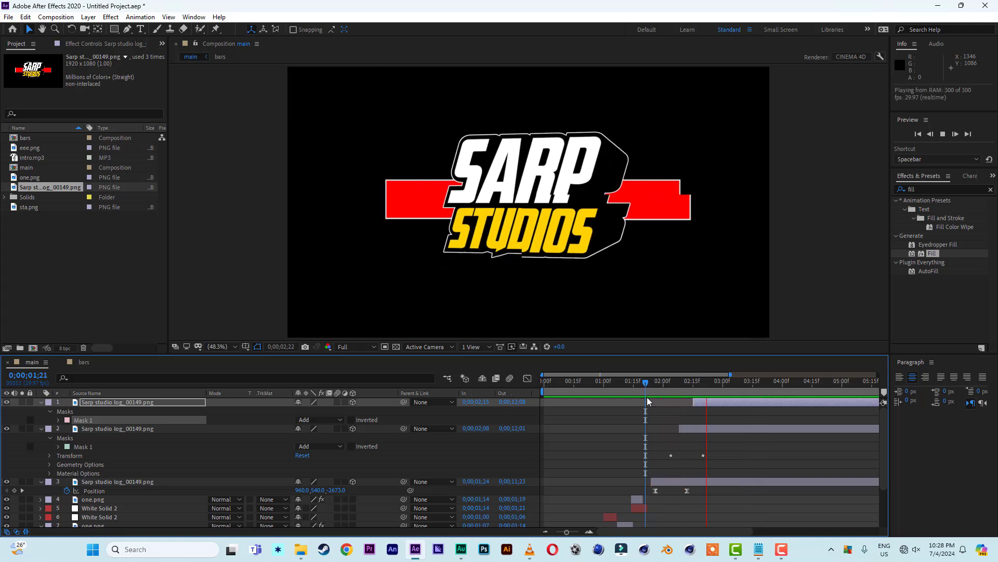
left_click(643, 390)
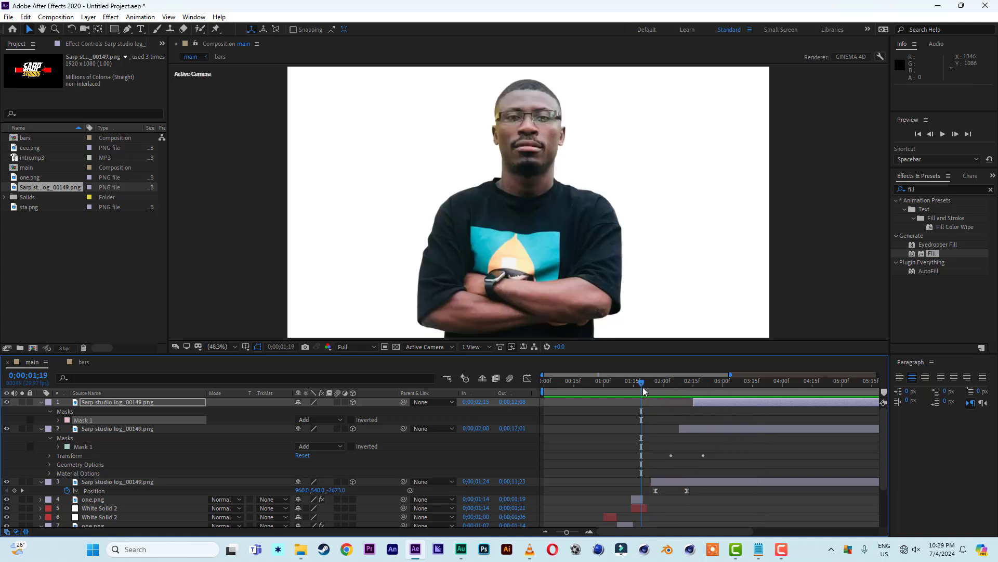
key("space")
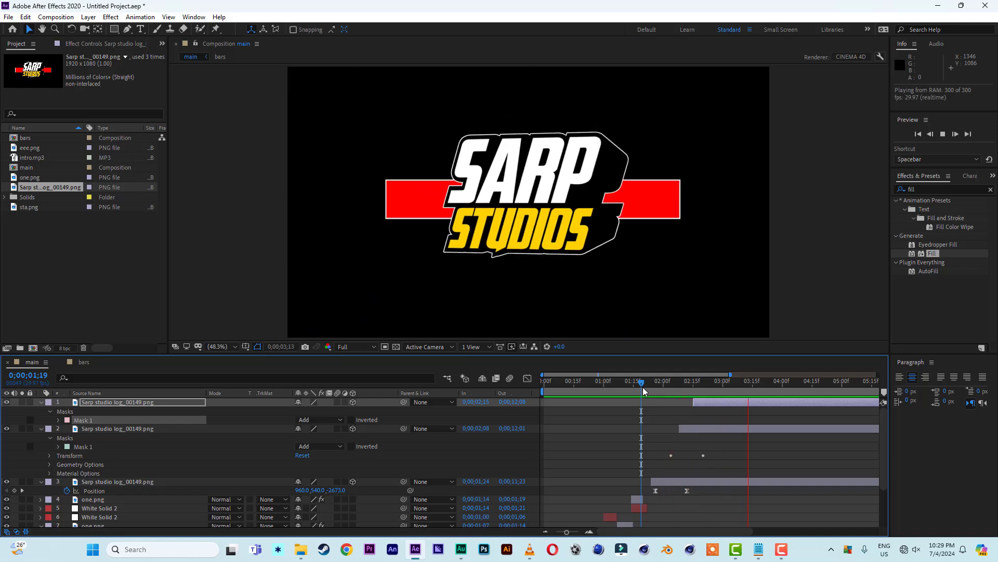
key("space")
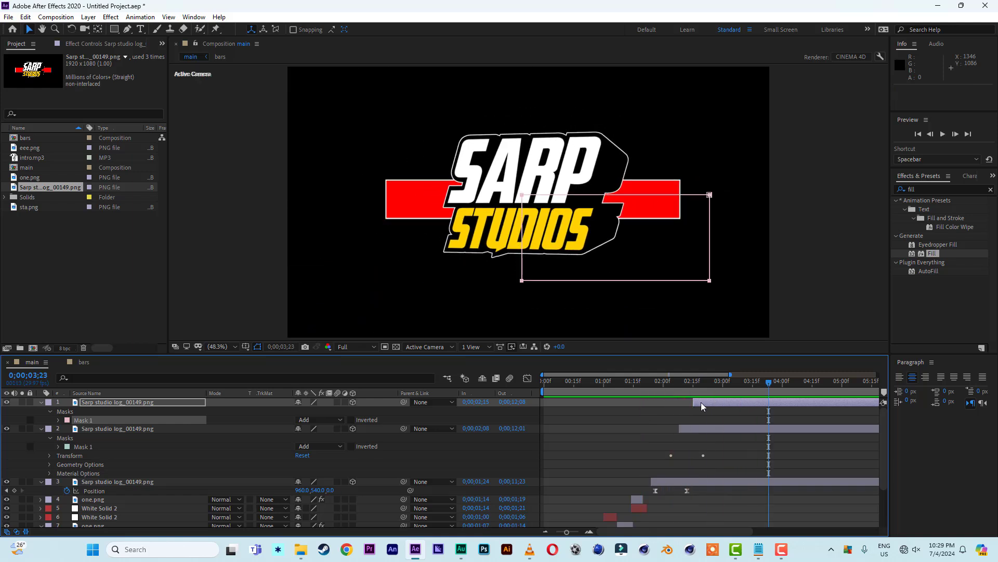
left_click_drag(685, 388, 663, 391)
key("space")
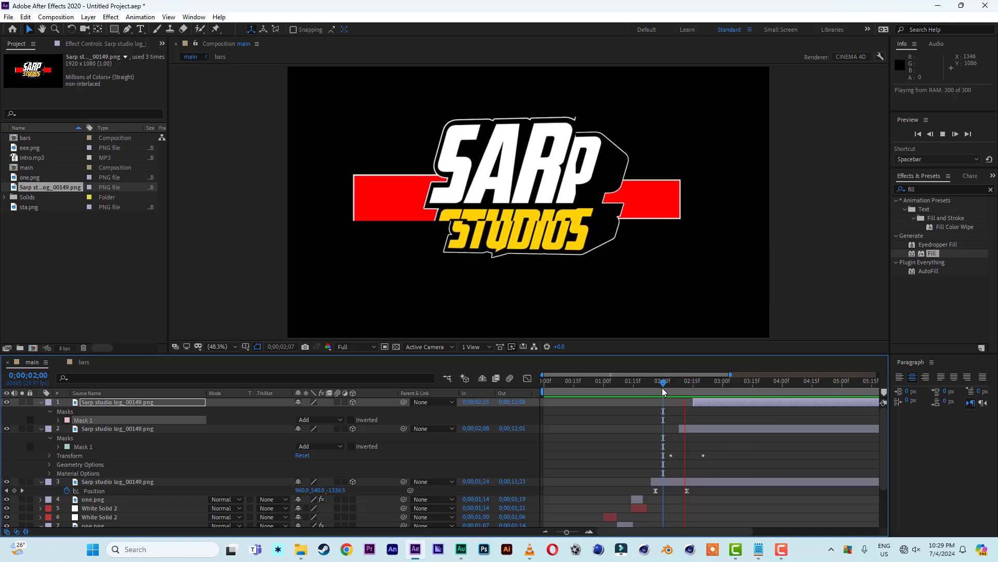
left_click(652, 389)
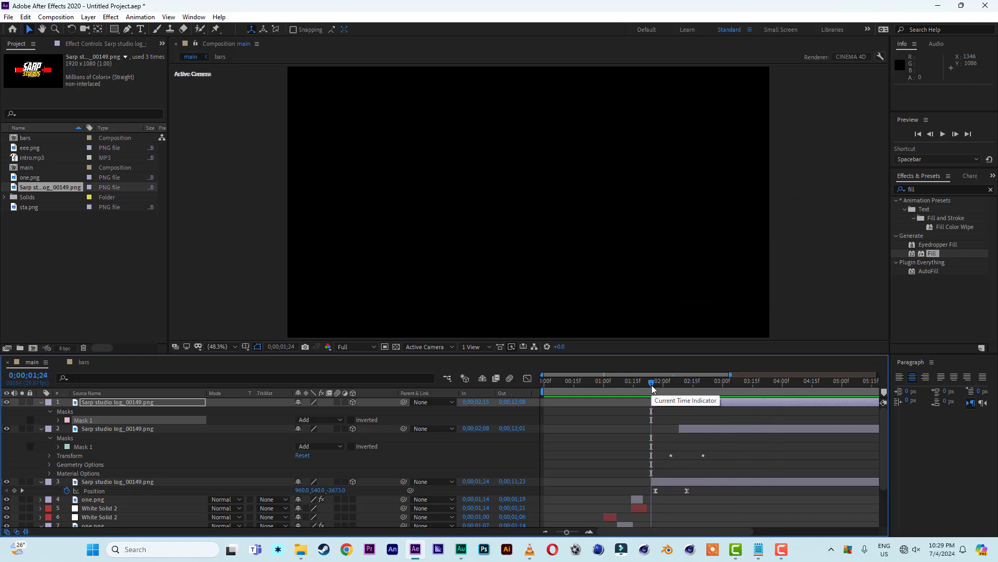
key("space")
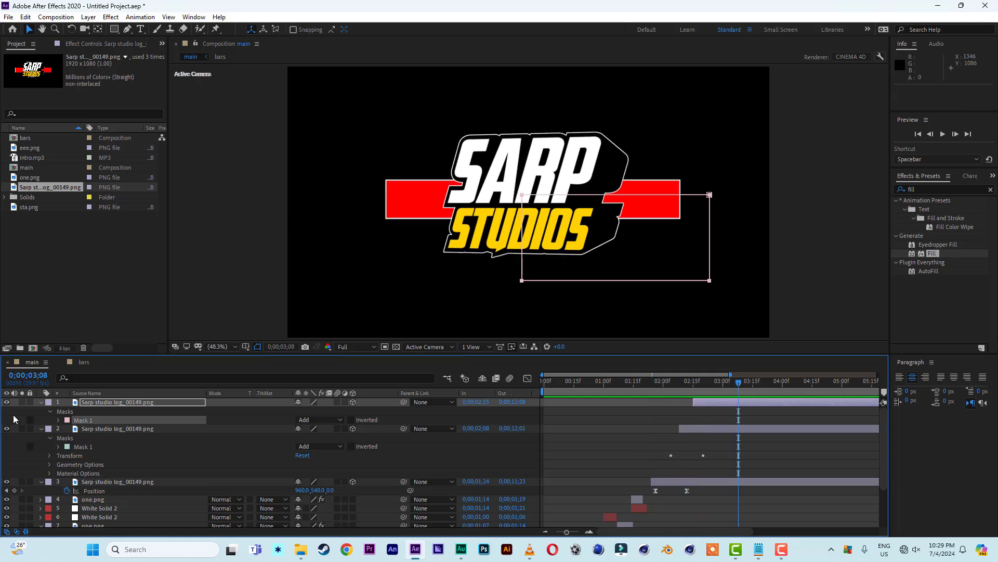
- Collapse the expanded properties of the three logo layers in the main composition
left_click(42, 402)
left_click(43, 412)
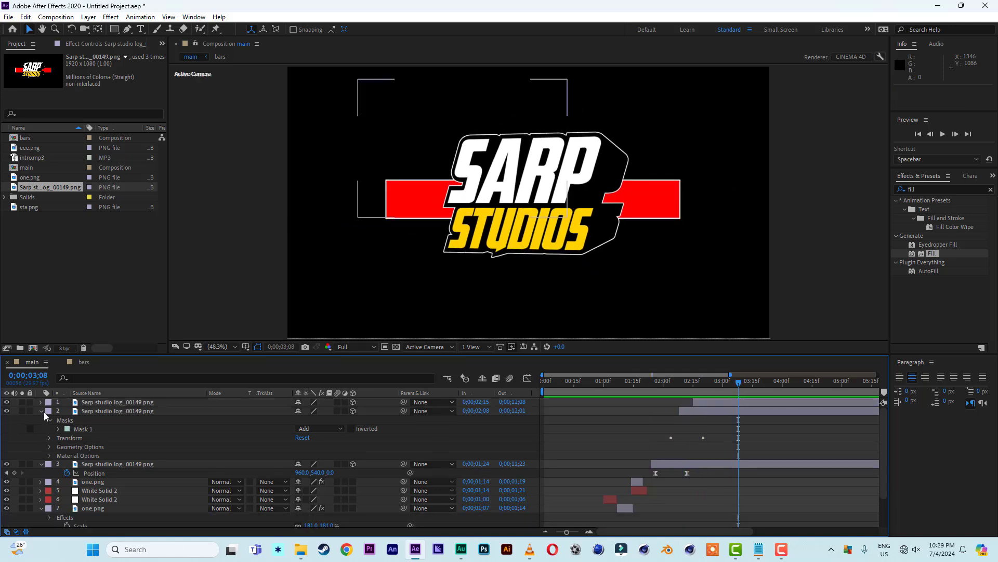
left_click(42, 410)
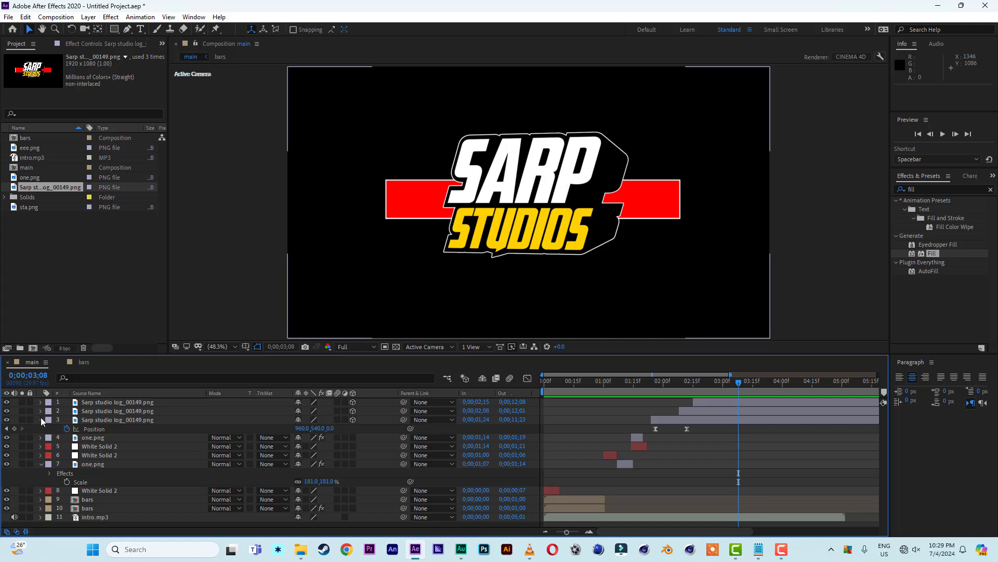
left_click(41, 419)
- Preview the transition from the portrait section into the logo, first from 0;00;01;09 and again from 0;00;00;29
left_click(622, 382)
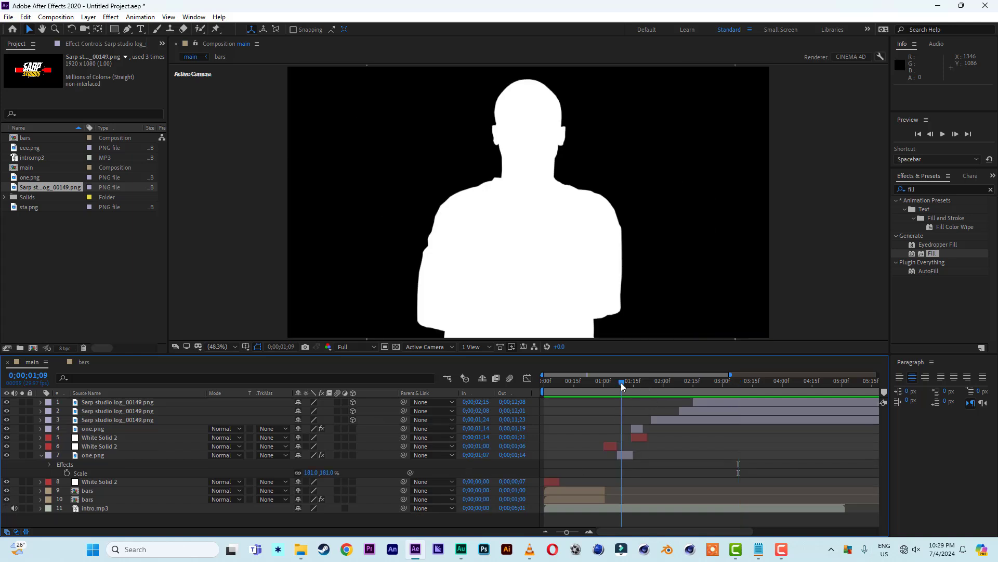
key("space")
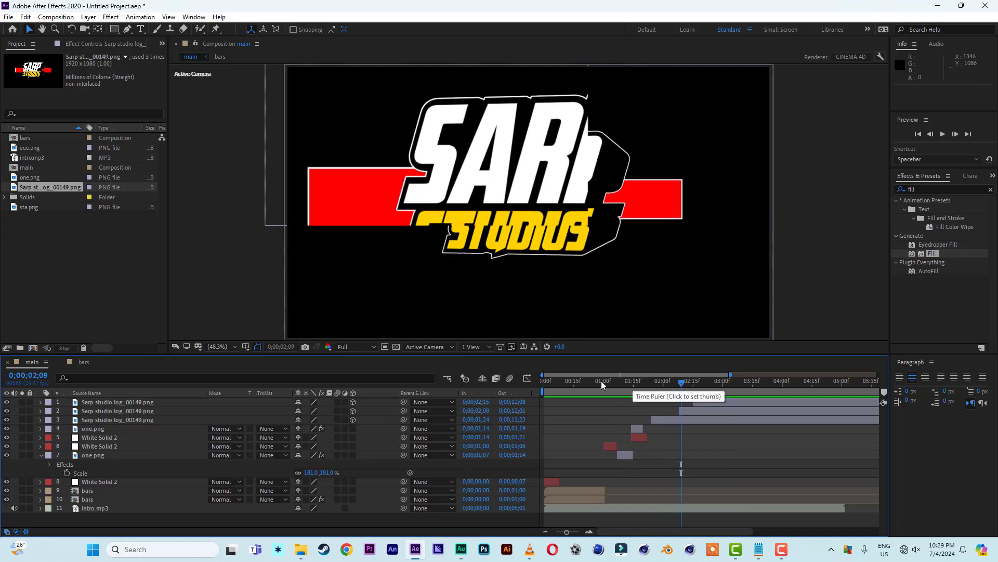
left_click(601, 381)
key("space")
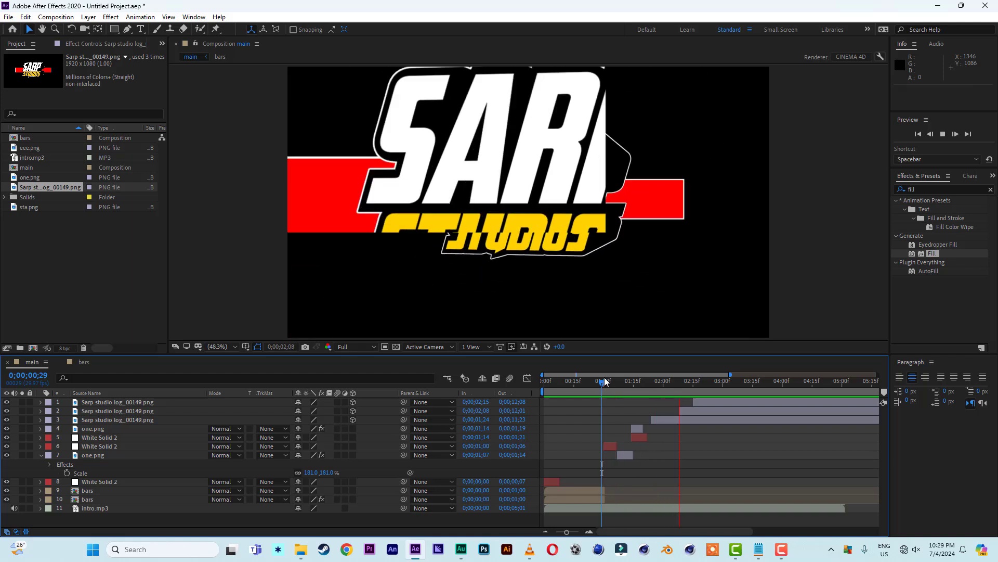
- Add eee.png to the main composition below the lower one.png layer, starting at 0;00;01;22
left_click_drag(617, 378, 648, 388)
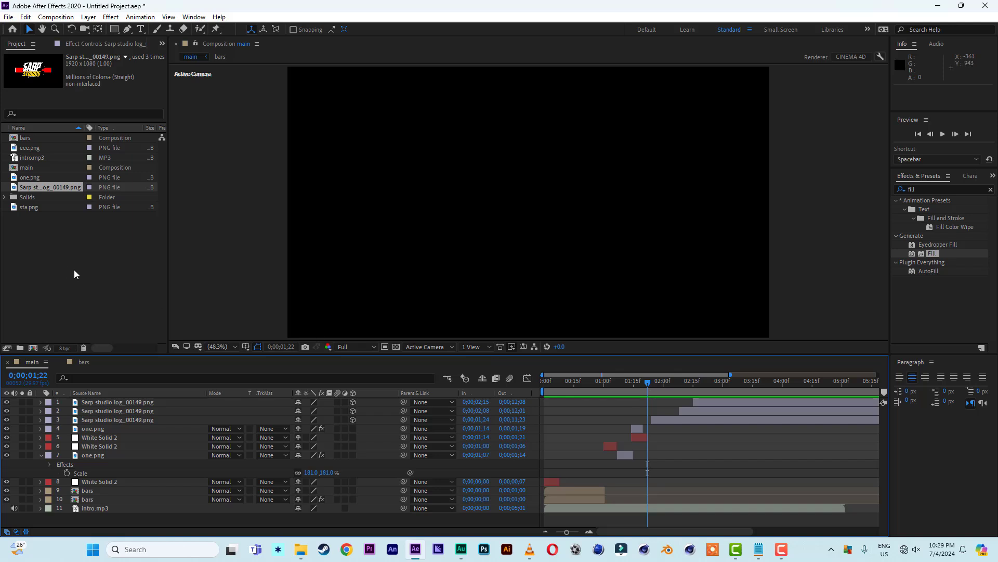
left_click(27, 179)
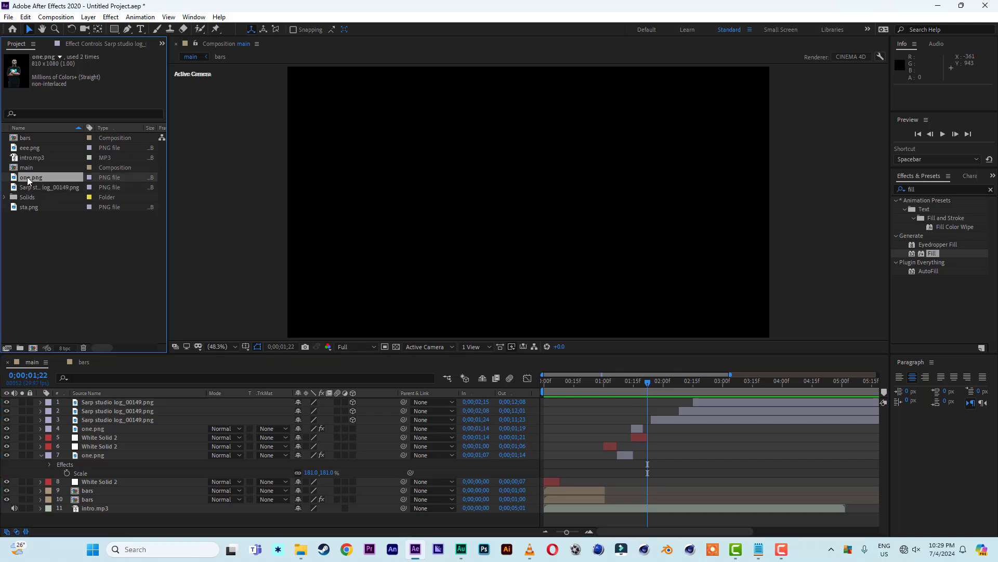
left_click(34, 150)
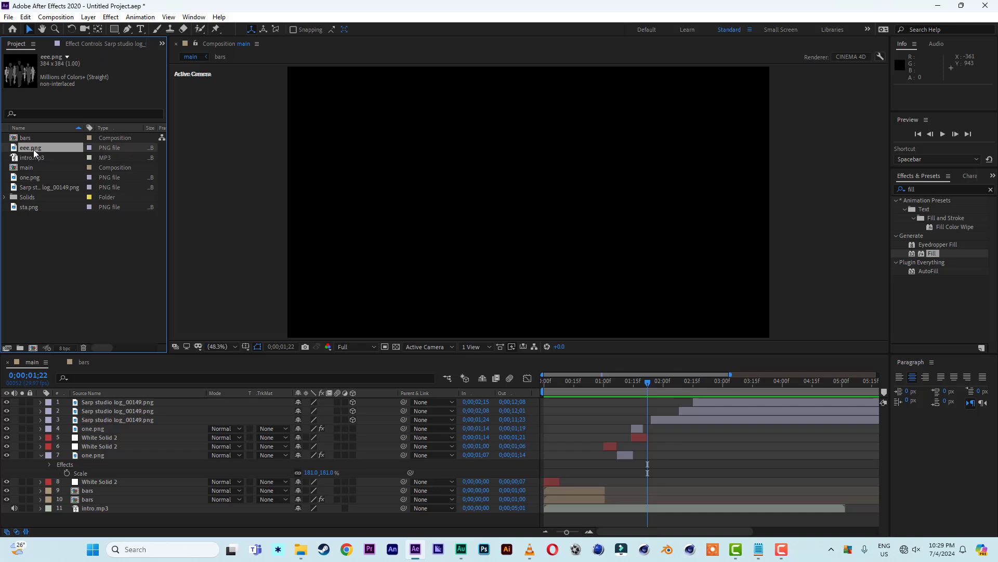
left_click_drag(34, 148, 345, 463)
left_click_drag(543, 480, 647, 482)
- Trim the end of the eee.png layer so that its out point is 0;00;01;26
key("semicolon")
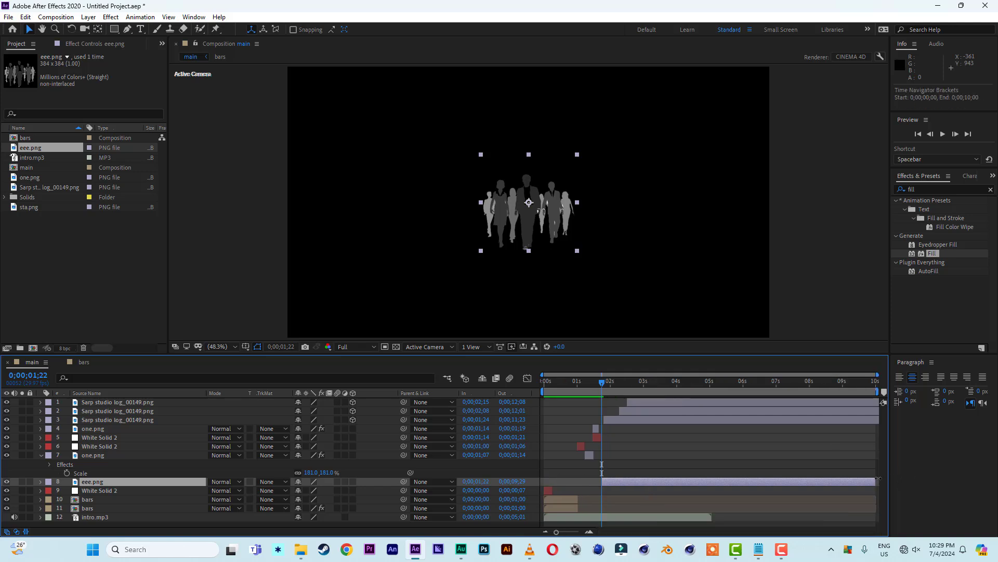
left_click_drag(878, 481, 616, 481)
key("equal")
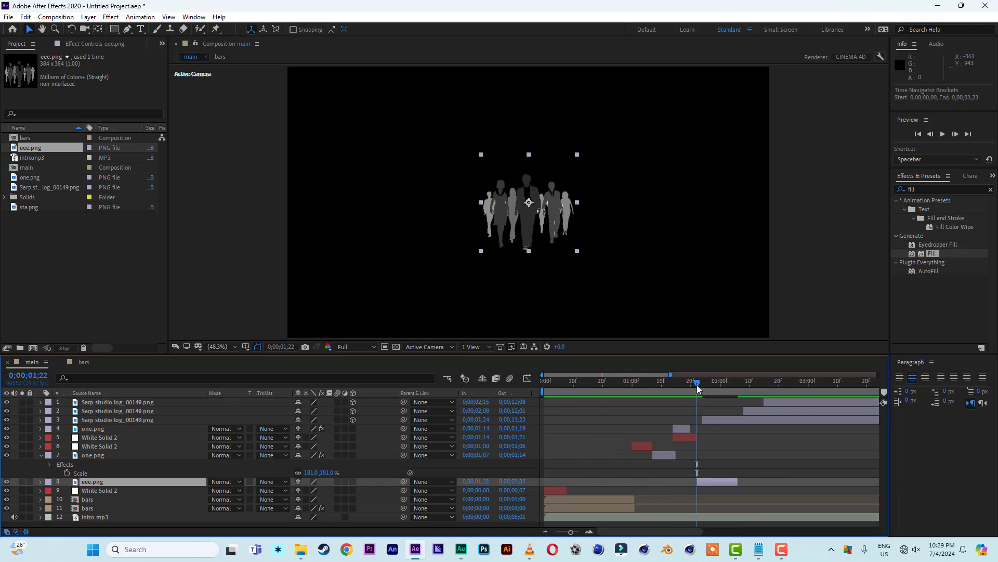
left_click(697, 389)
left_click_drag(697, 390, 744, 389)
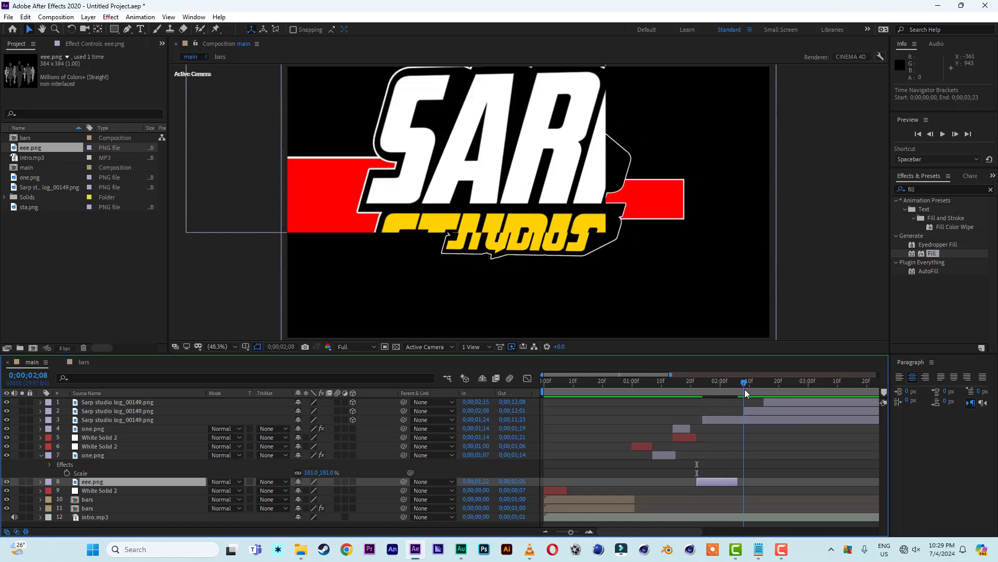
left_click_drag(744, 479, 745, 481)
left_click(715, 390)
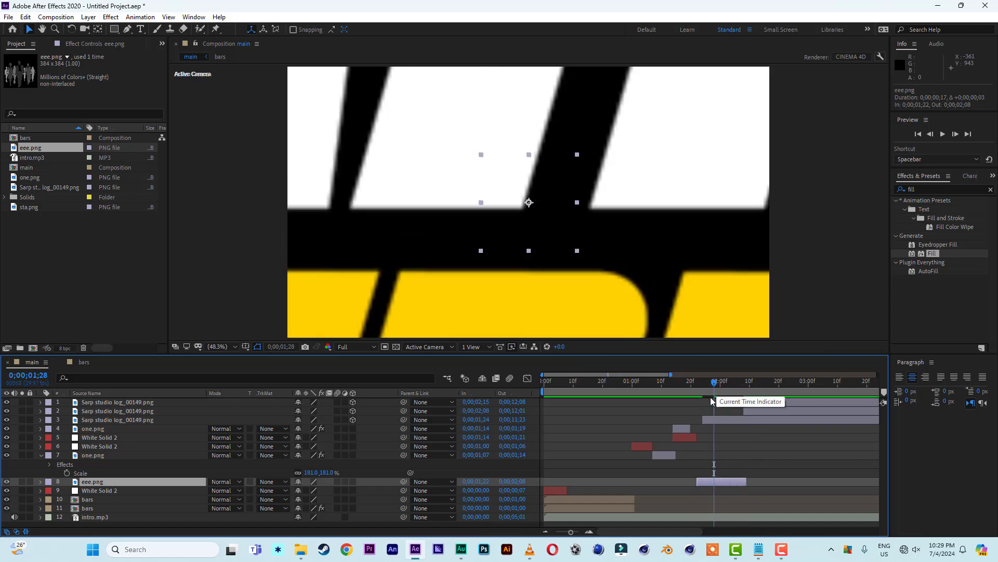
left_click_drag(716, 384, 711, 385)
key("ctrl+shift")
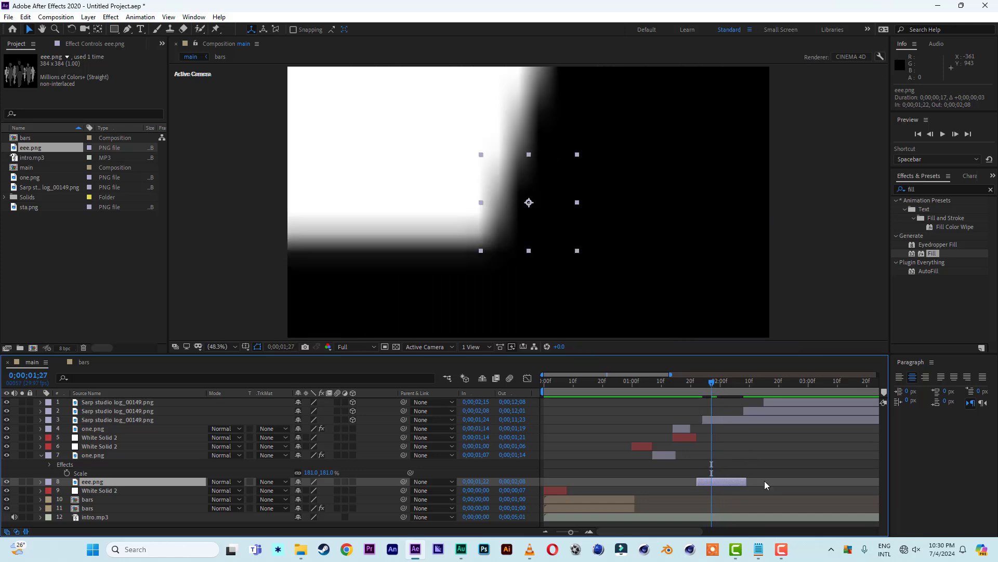
left_click_drag(746, 482, 712, 482)
- Scale the eee.png silhouettes up to 346% so that they fill the frame height
left_click(698, 382)
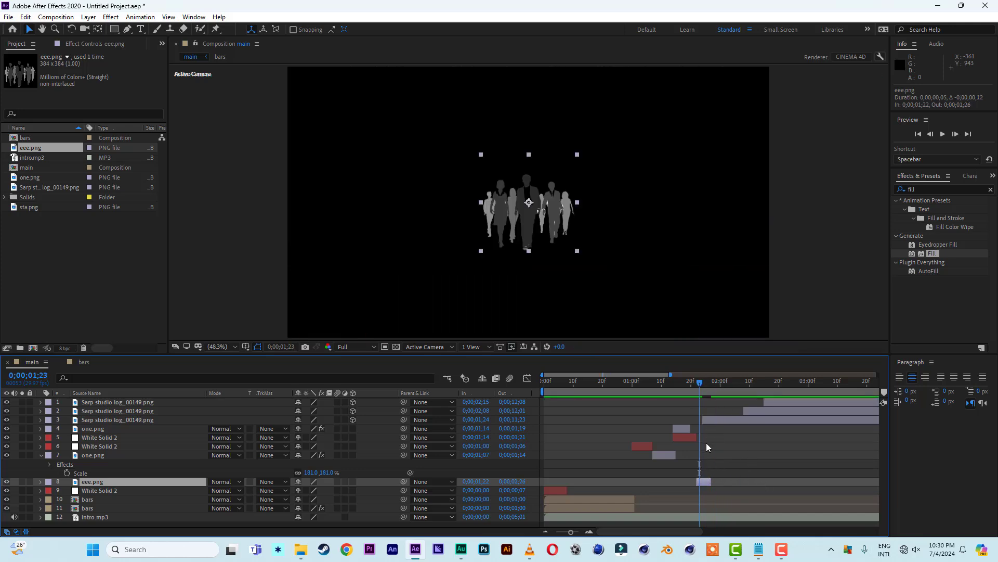
key("s")
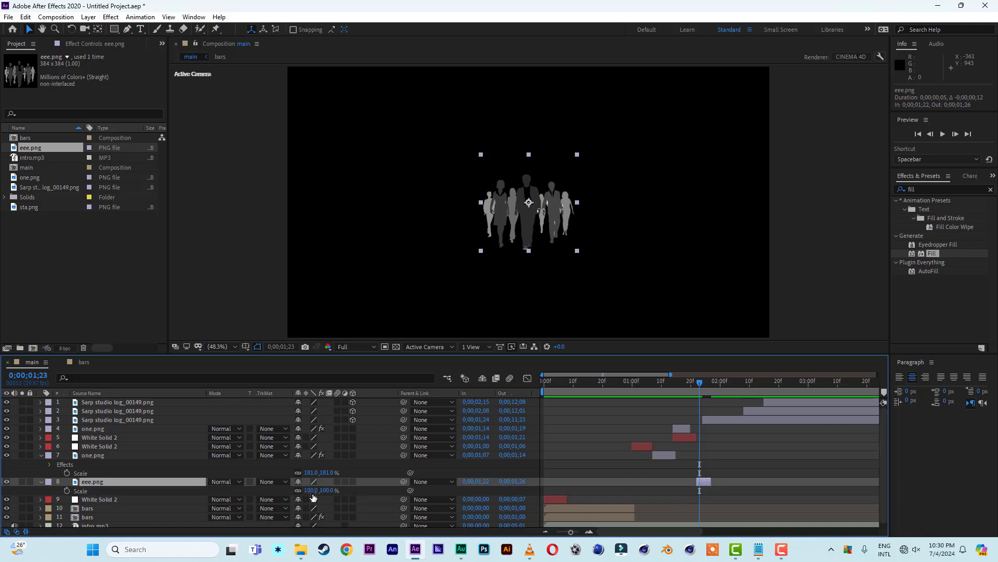
left_click_drag(328, 490, 459, 499)
key("Return")
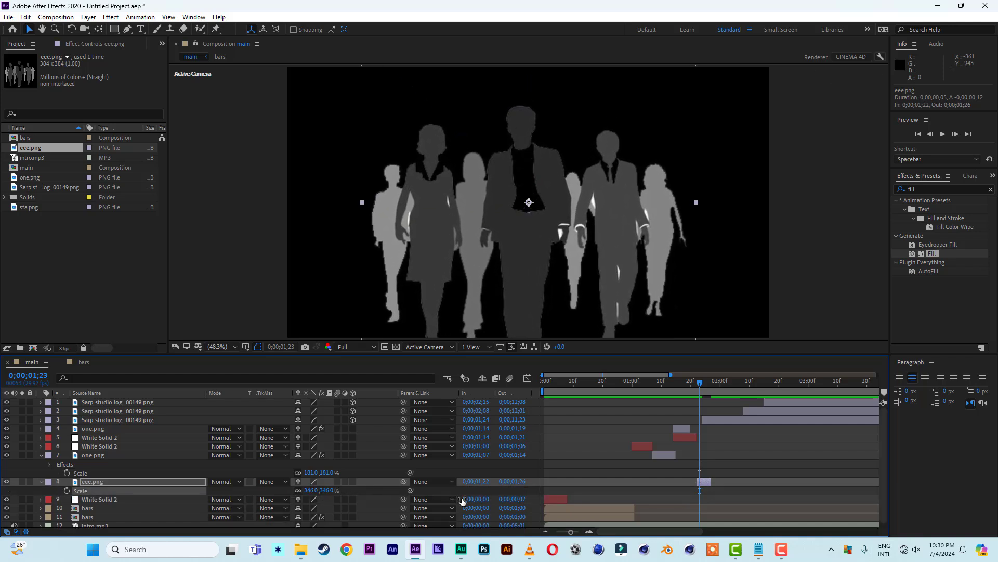
- Preview the silhouettes' appearance from about 0;00;01;08 and check the frames up to 0;00;01;28
left_click(657, 384)
key("space")
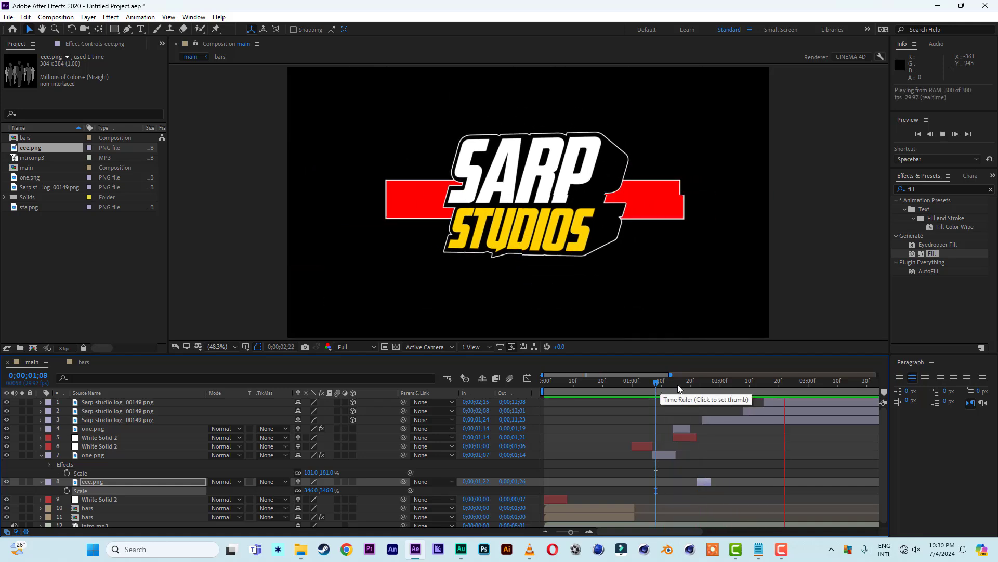
left_click(661, 384)
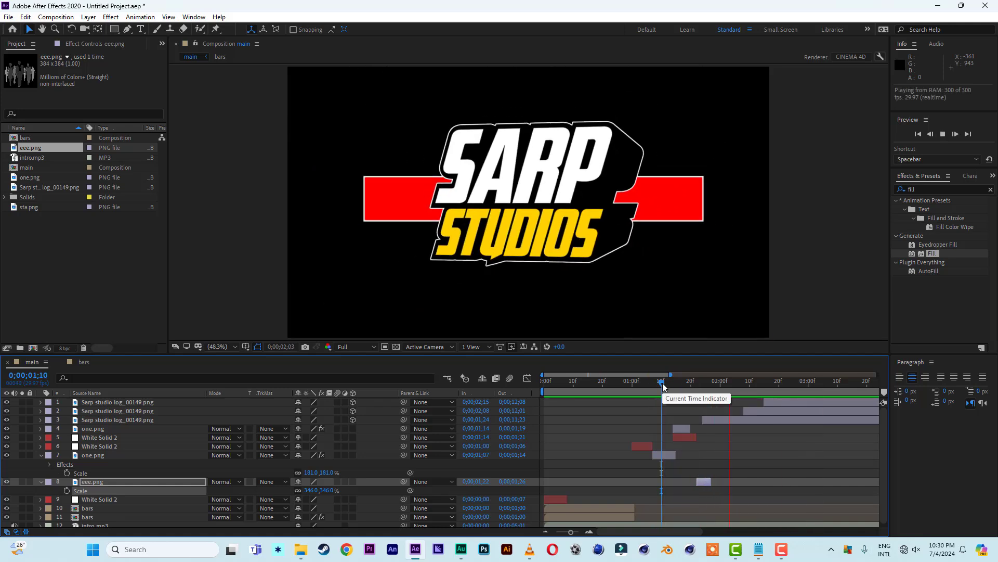
key("space")
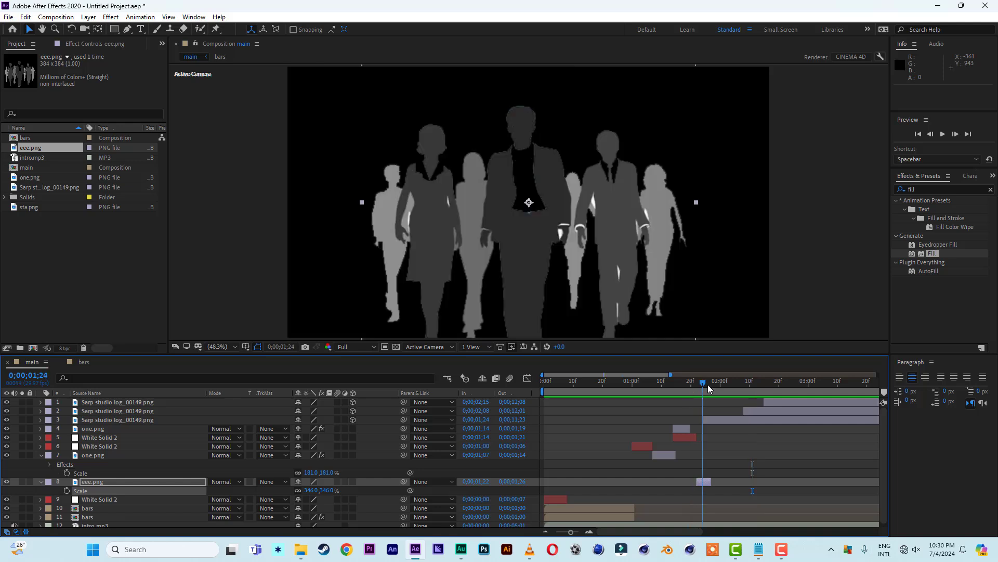
left_click_drag(708, 388, 715, 390)
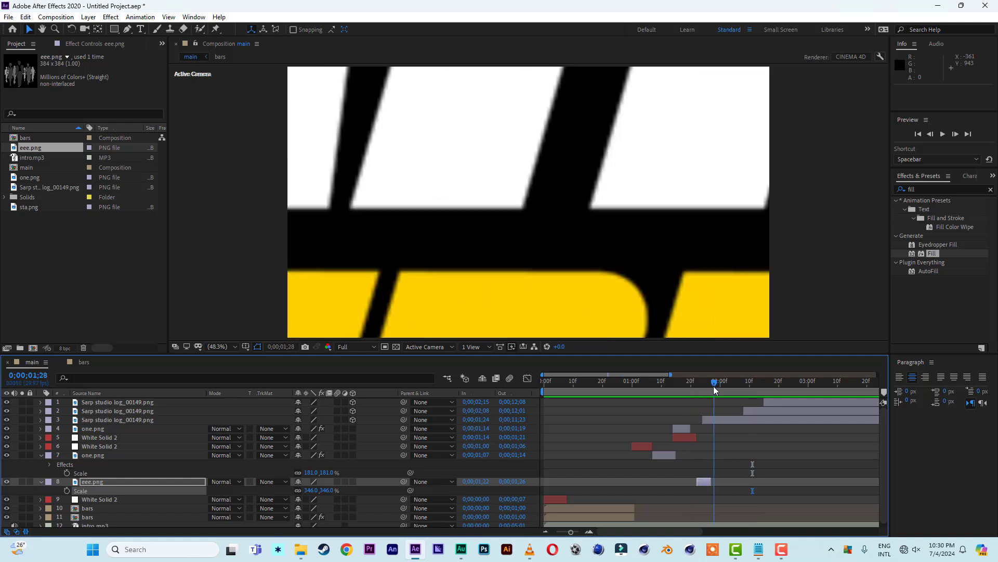
- Duplicate the white solid that starts at 0;00;01;14, place the copy above the lowest logo layer, and start it at 0;00;01;22
left_click(691, 440)
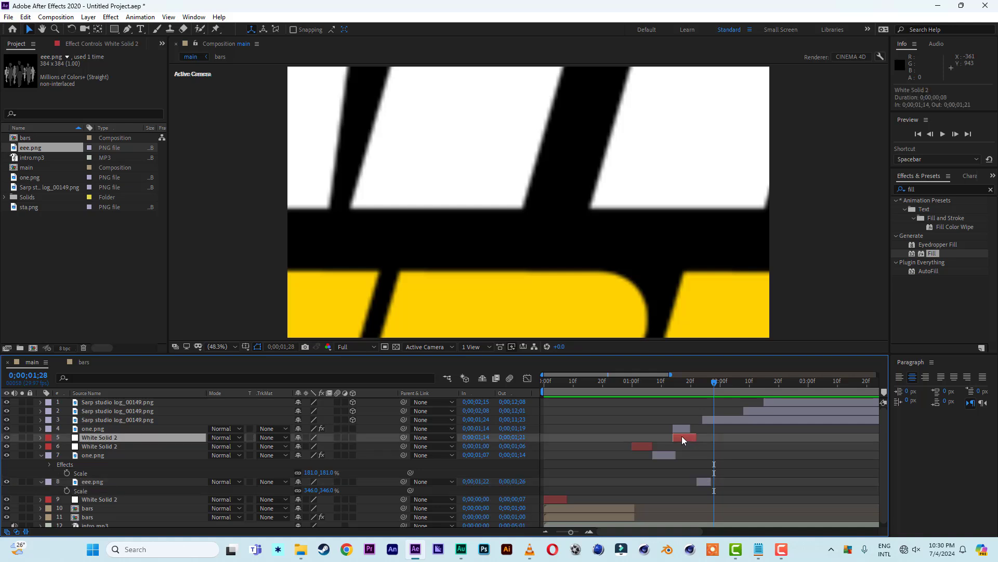
key("ctrl+d")
left_click_drag(104, 434, 108, 414)
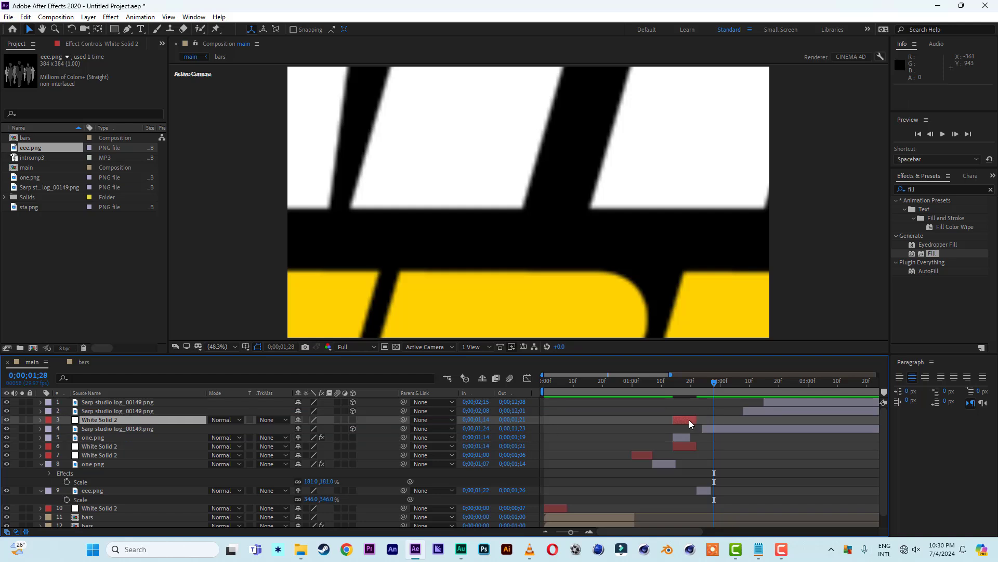
left_click_drag(689, 419, 712, 420)
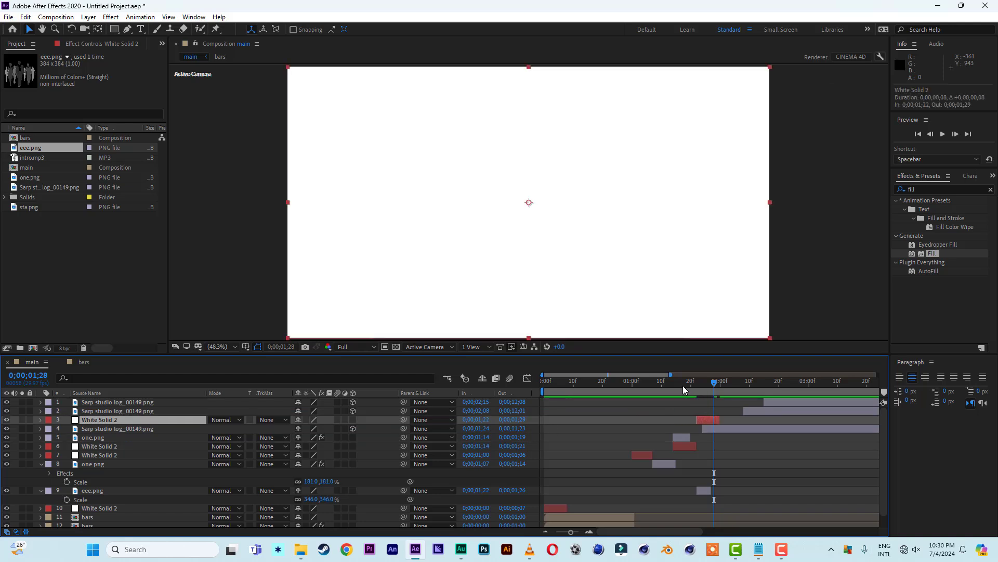
- Mask the white solid starting at 0;00;01;22 with an inset rectangle about 1572 × 751 px and set the mask mode to Subtract
left_click_drag(682, 385, 697, 391)
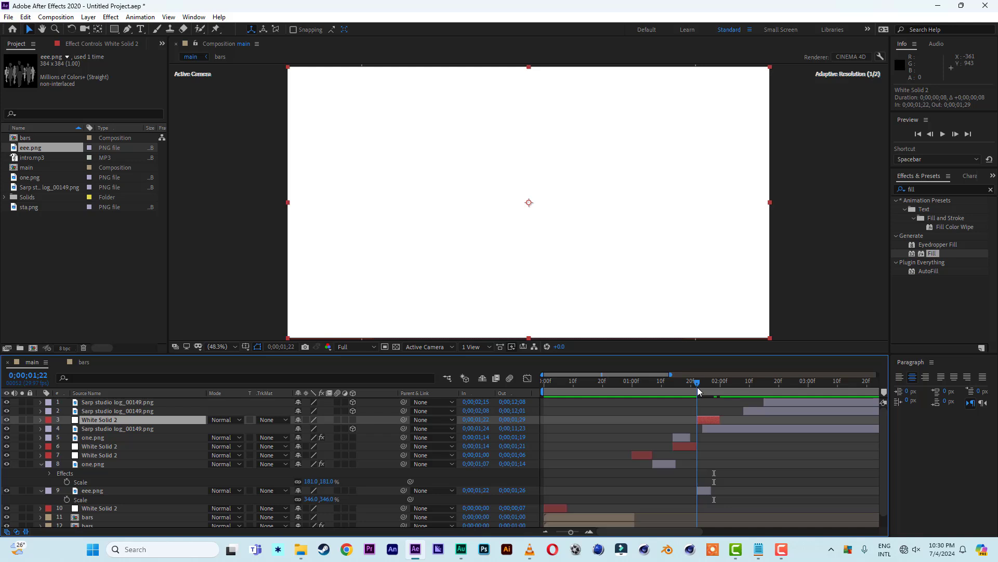
left_click(713, 388)
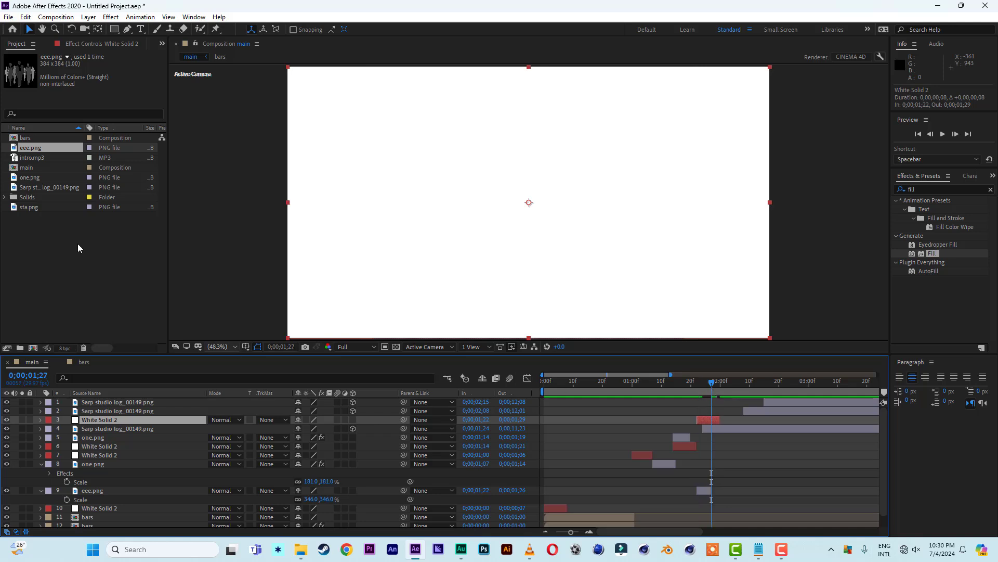
left_click(115, 30)
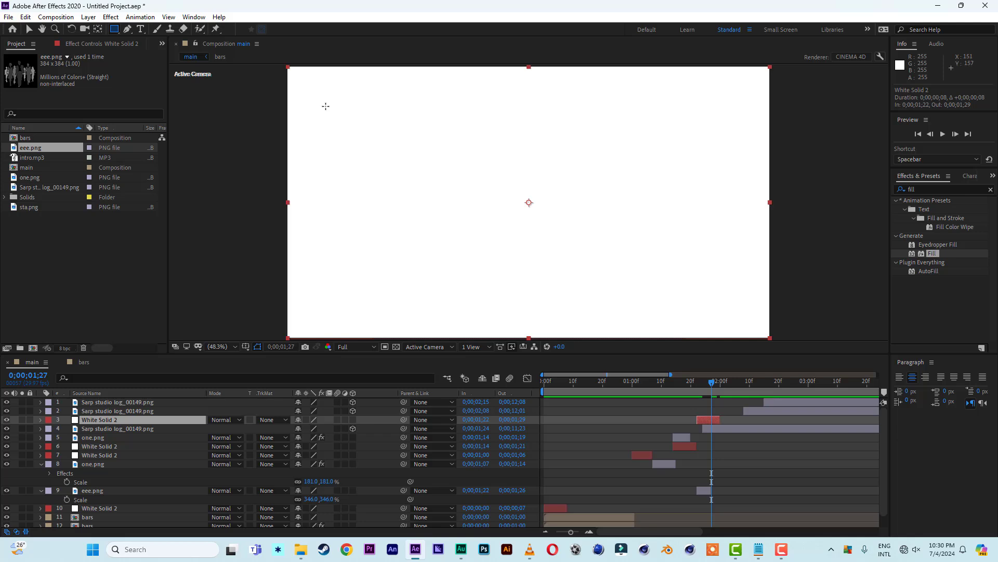
left_click_drag(326, 103, 721, 292)
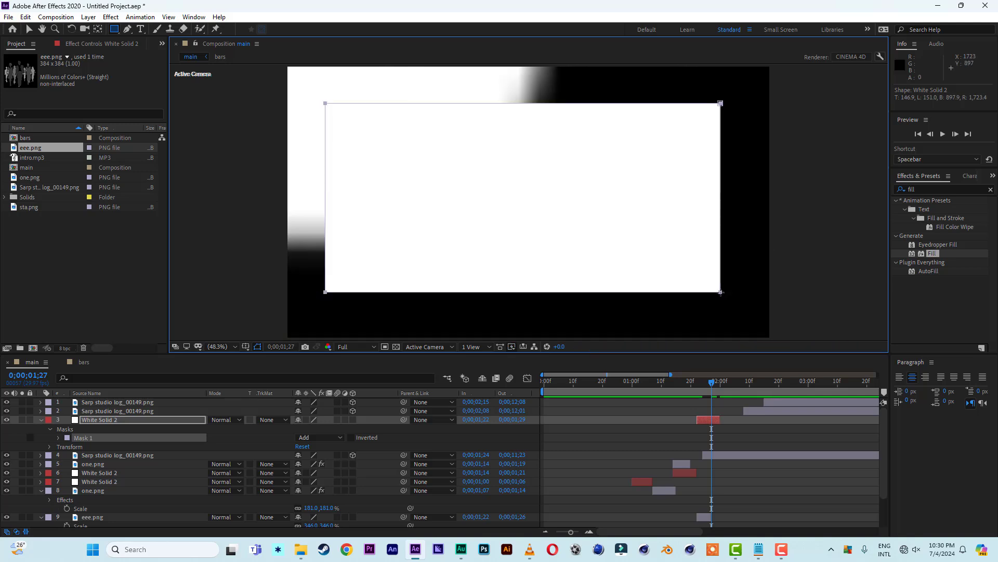
left_click(29, 30)
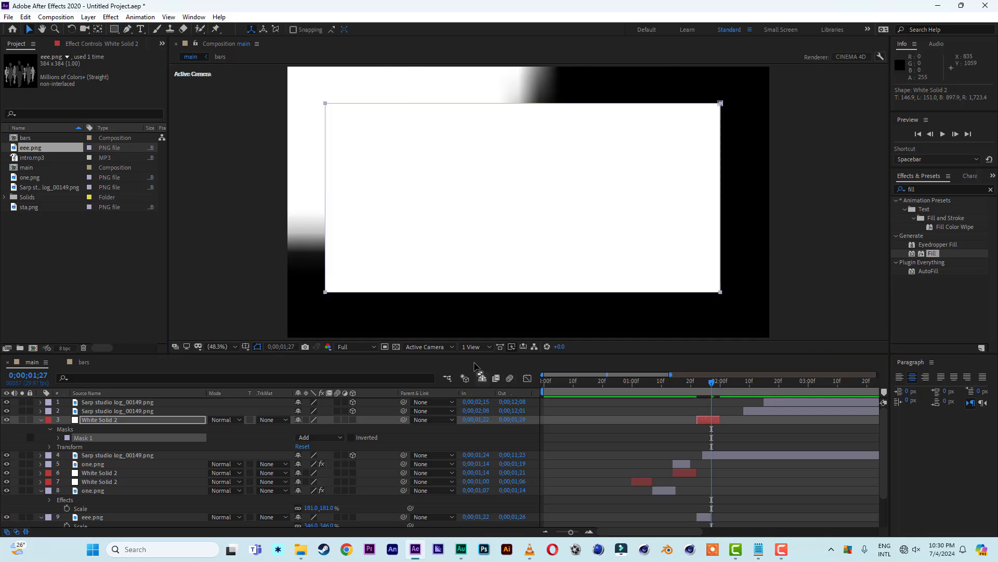
left_click(340, 438)
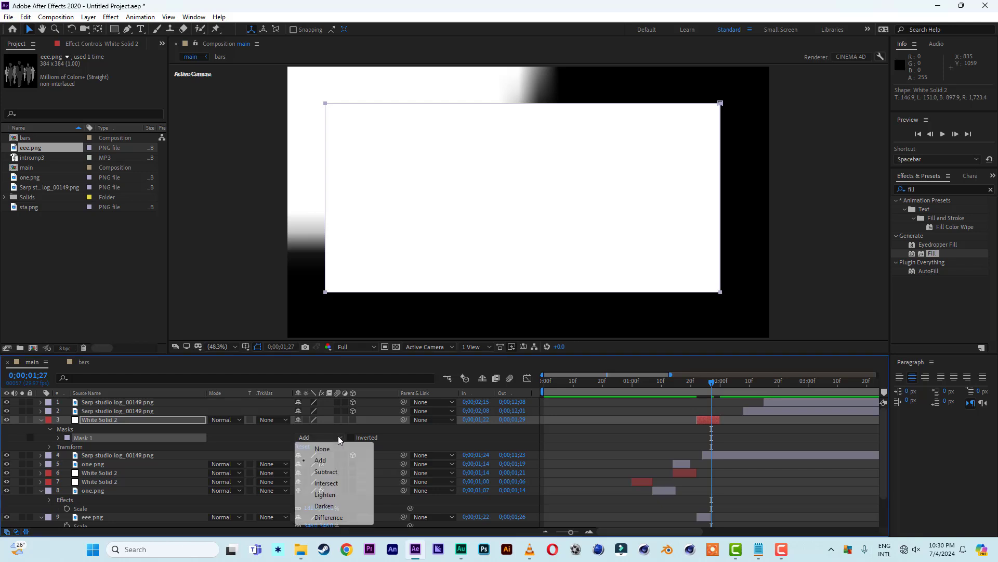
left_click(334, 473)
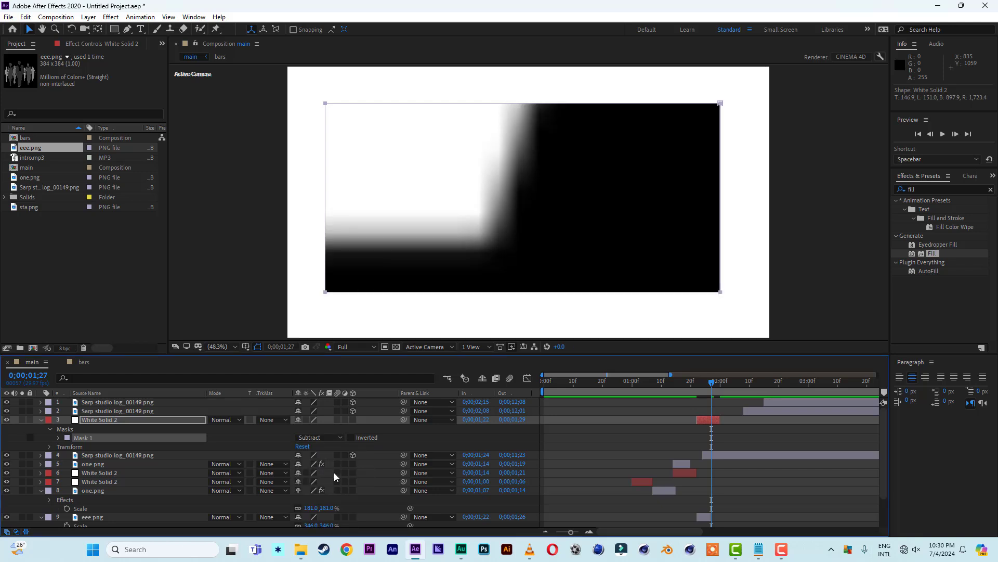
- Preview the masked white flash and logo reveal several times, starting between 0;00;01;06 and 0;00;01;13
left_click(670, 384)
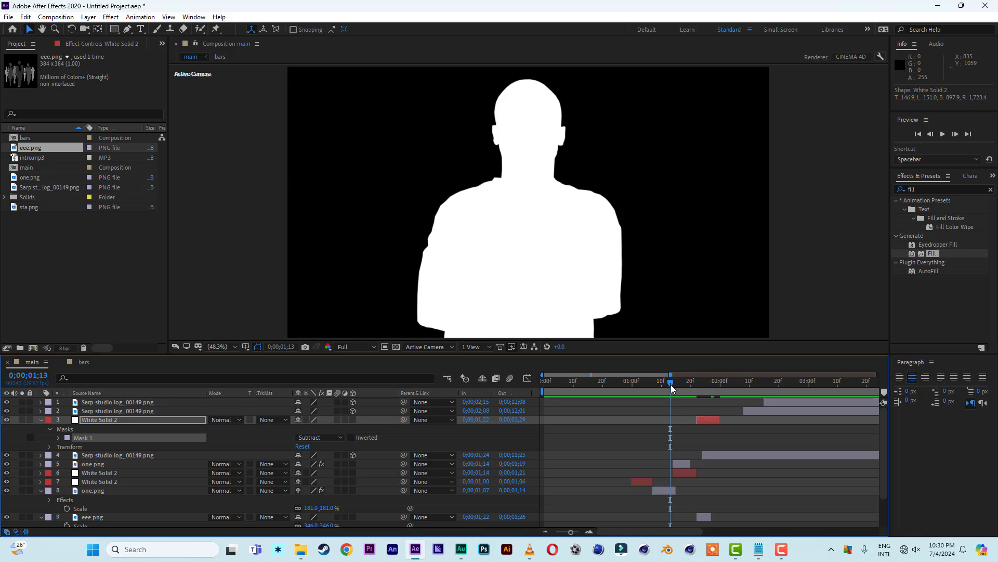
key("space")
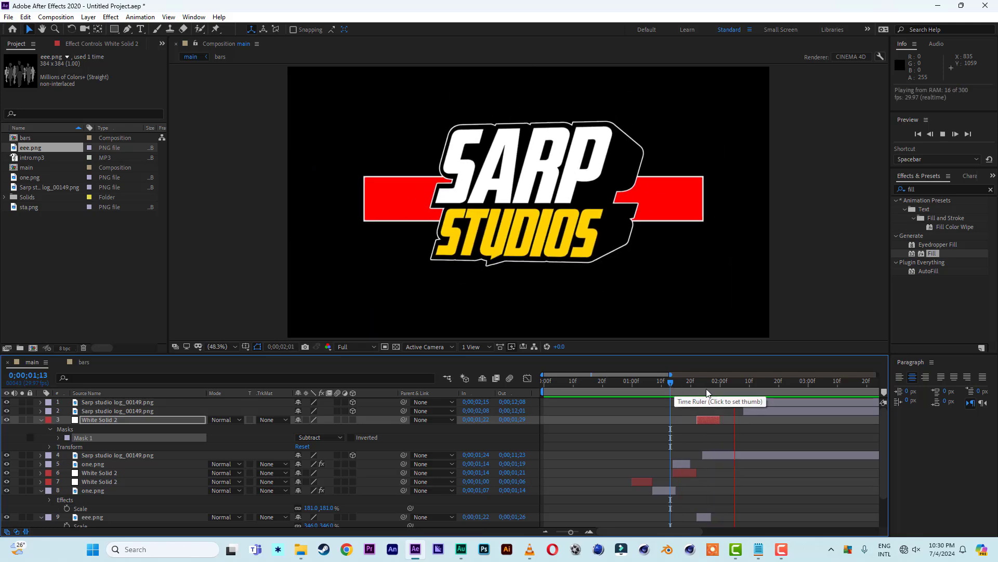
left_click(664, 386)
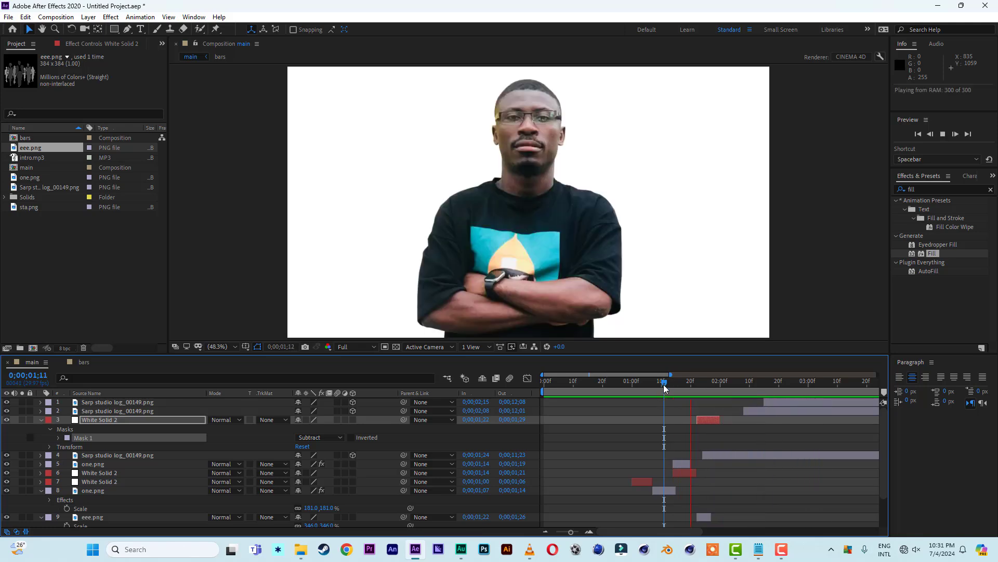
left_click(649, 385)
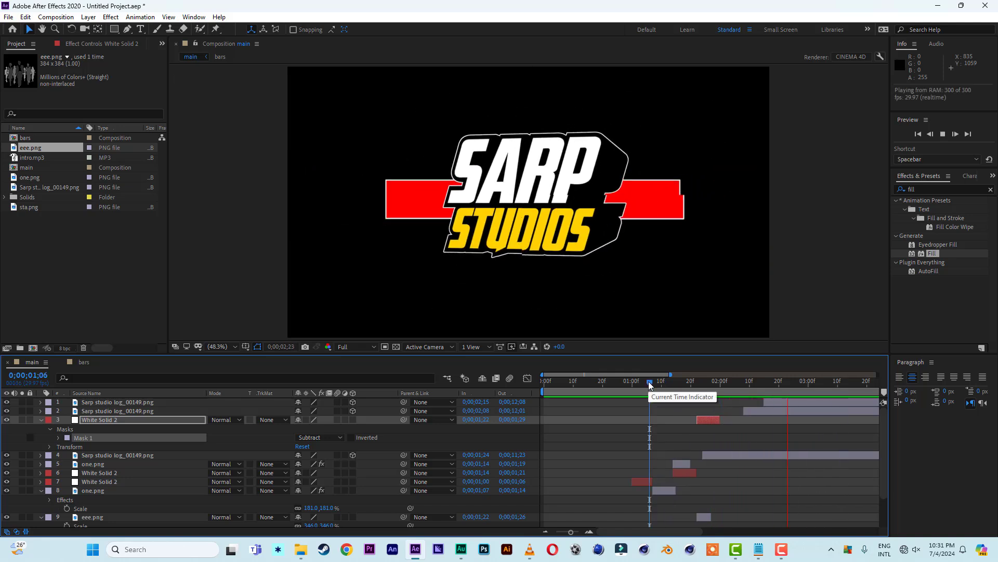
key("space")
left_click(659, 381)
key("space")
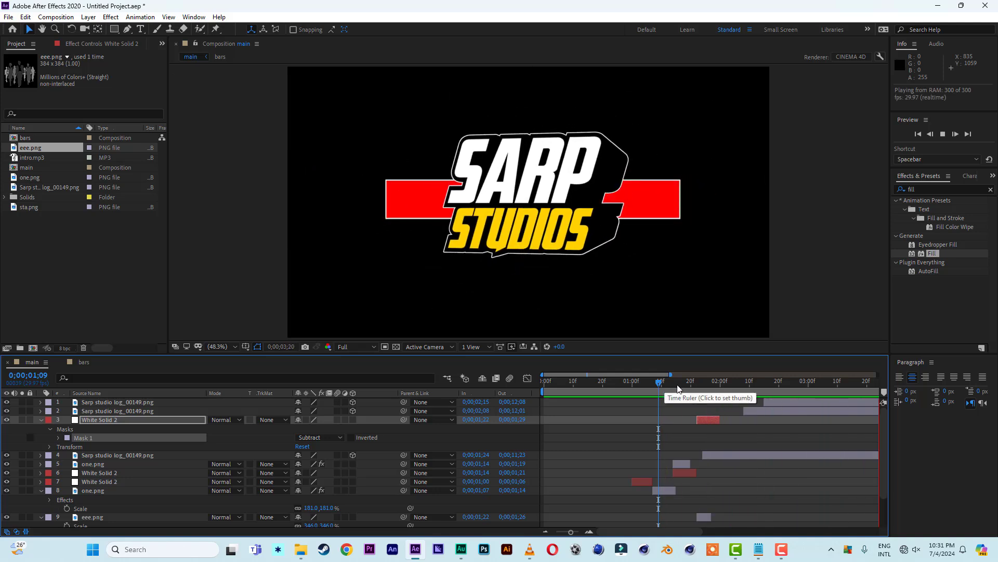
key("space")
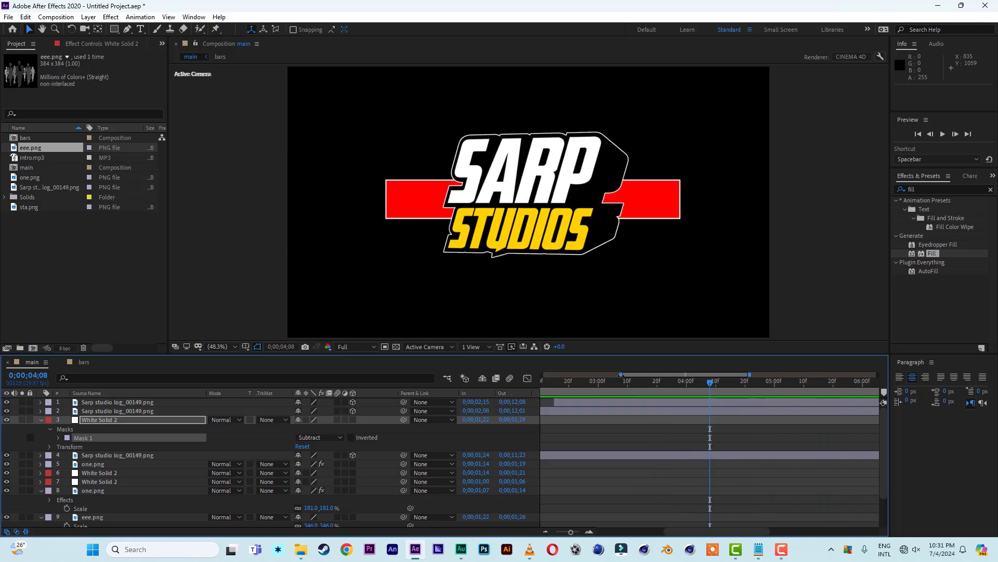
- Expand the timeline view to the full 0 to 10 seconds and collapse the properties of all expanded layers
left_click_drag(621, 375, 543, 375)
left_click_drag(750, 375, 858, 383)
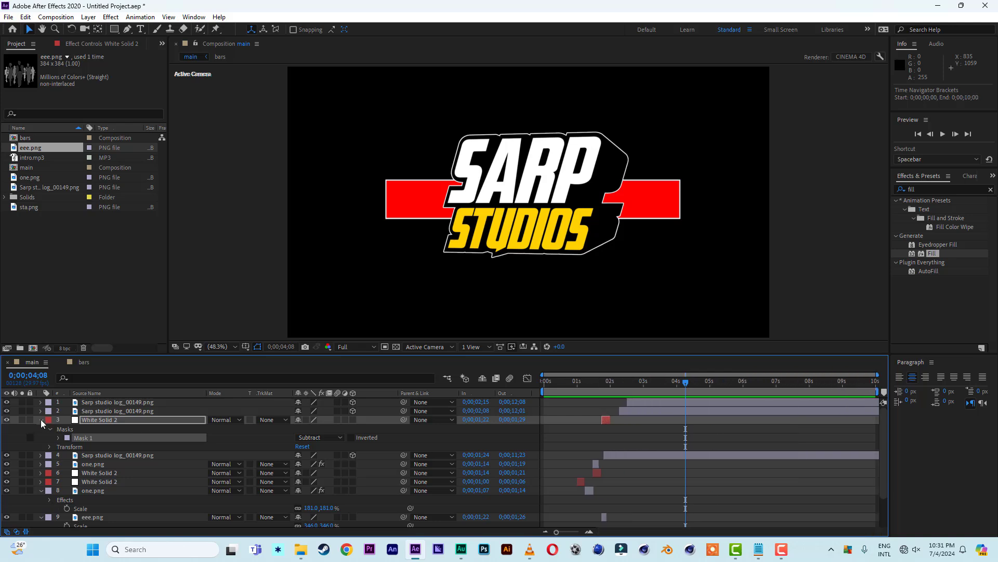
left_click(40, 419)
left_click(40, 463)
left_click(41, 473)
- Play the whole intro from the beginning and go to the white portrait silhouette at 0;00;01;09
left_click(565, 381)
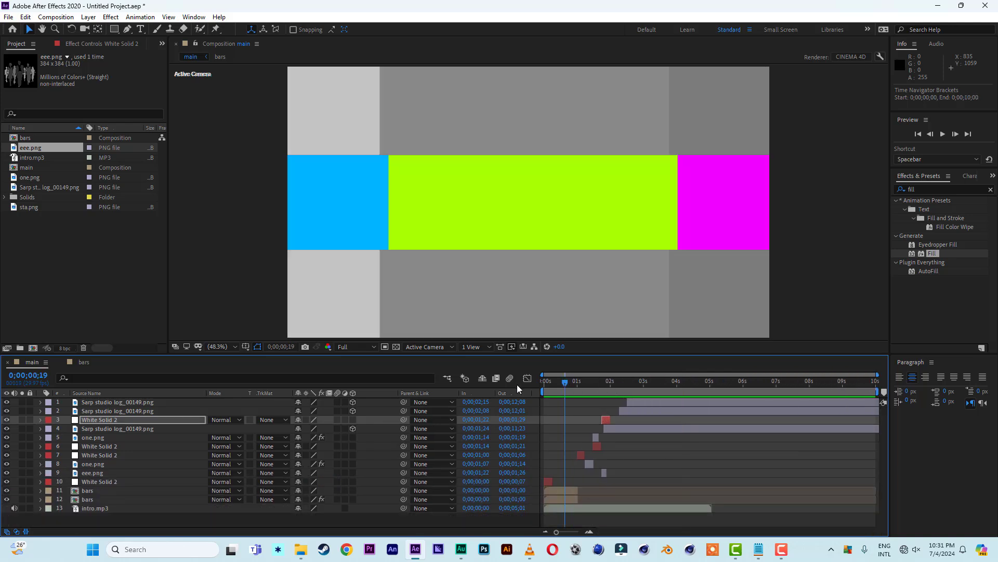
key("space")
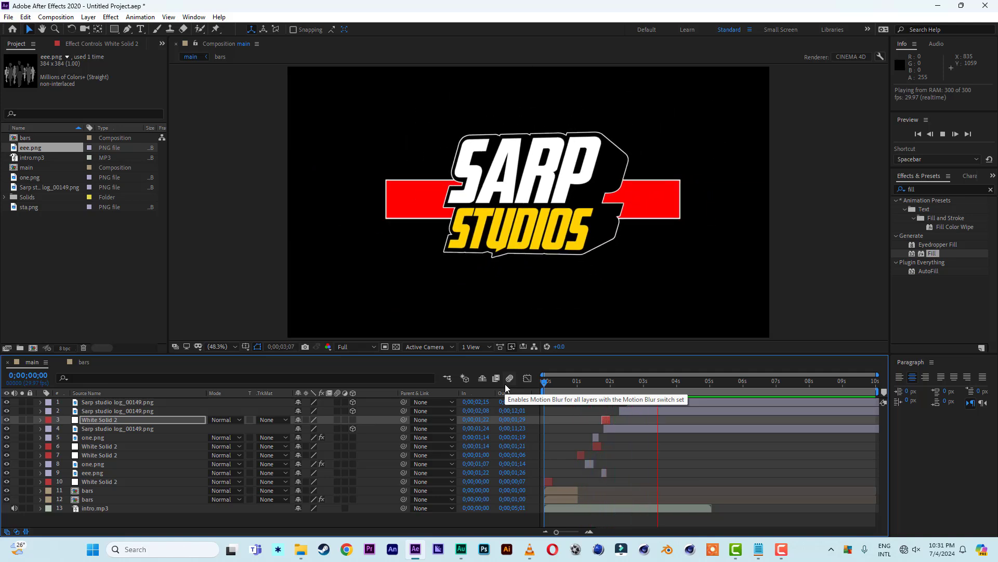
left_click_drag(556, 384, 586, 385)
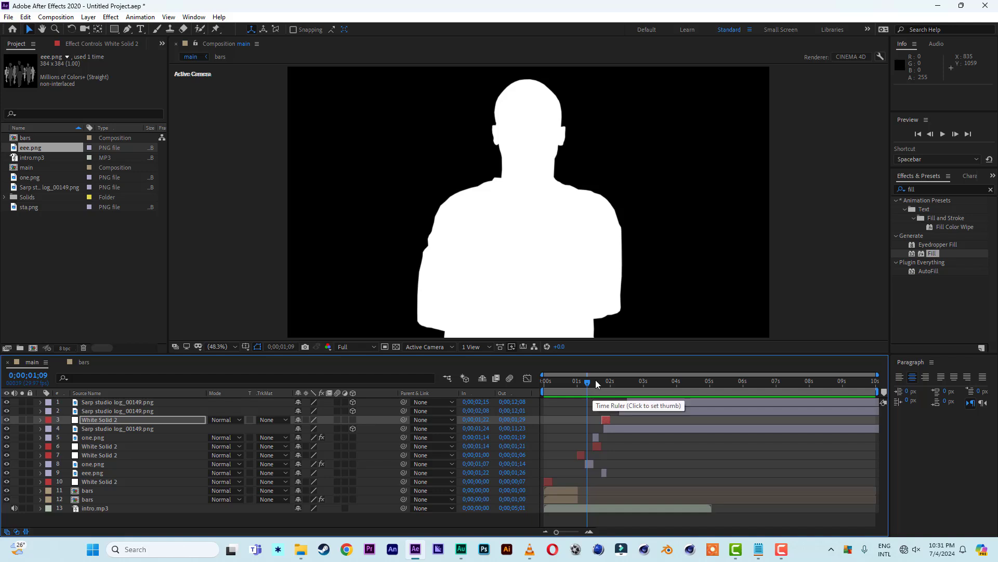
- Add an empty shape layer above the masked white solid and set its stroke color to white (FFFFFF)
left_click(232, 273)
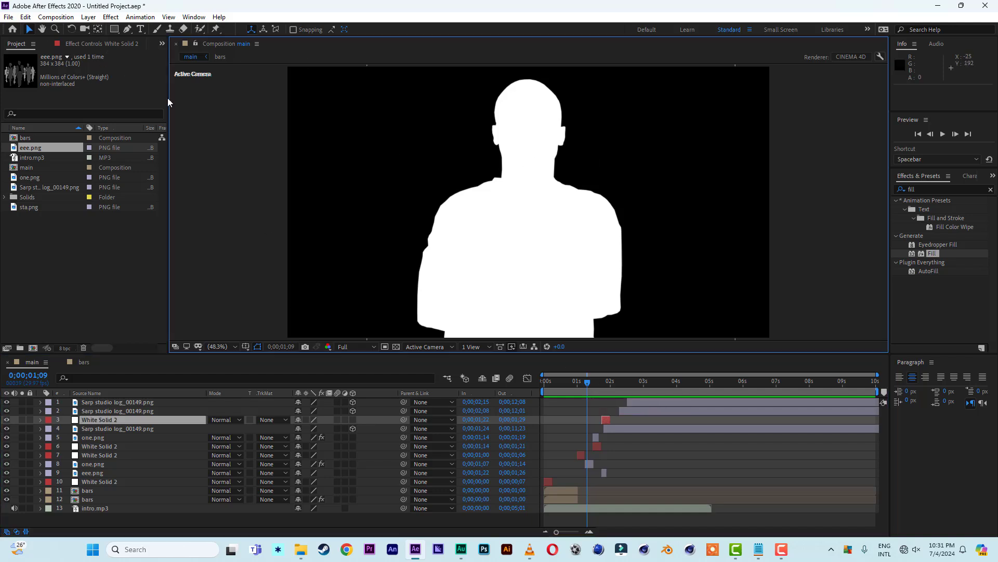
right_click(13, 428)
mouse_move(92, 319)
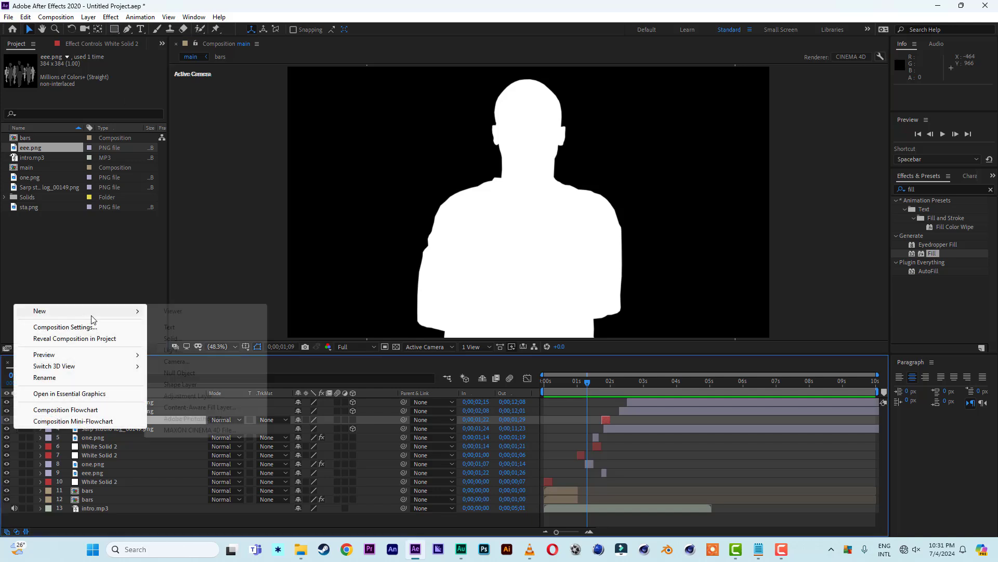
left_click(189, 386)
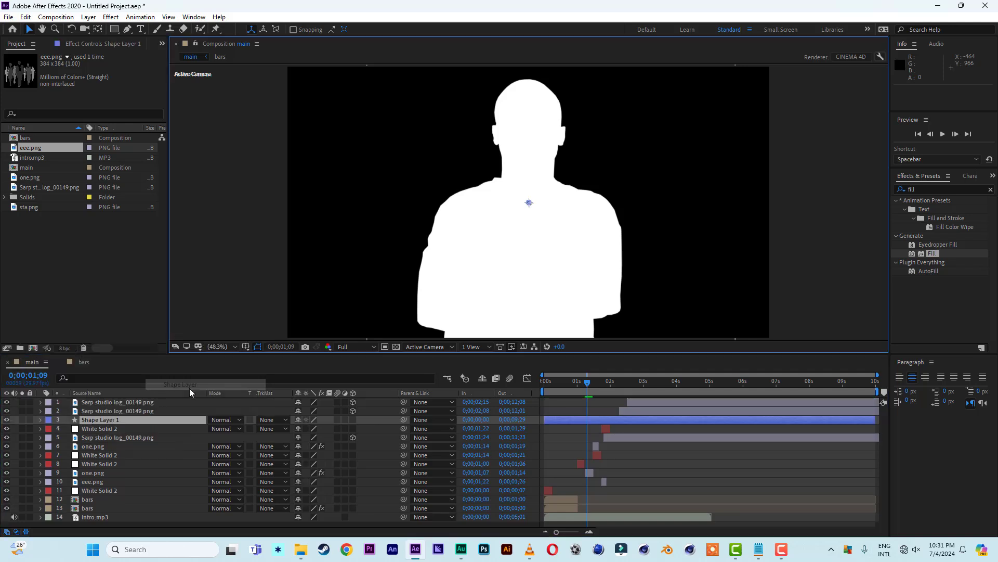
key("q")
left_click_drag(355, 33, 123, 40)
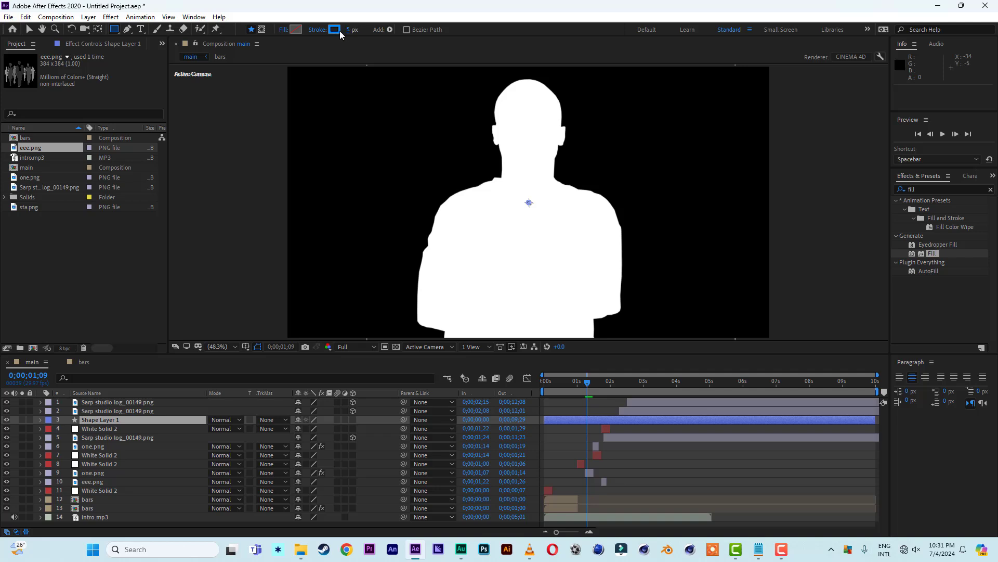
left_click(339, 31)
left_click_drag(748, 347, 562, 248)
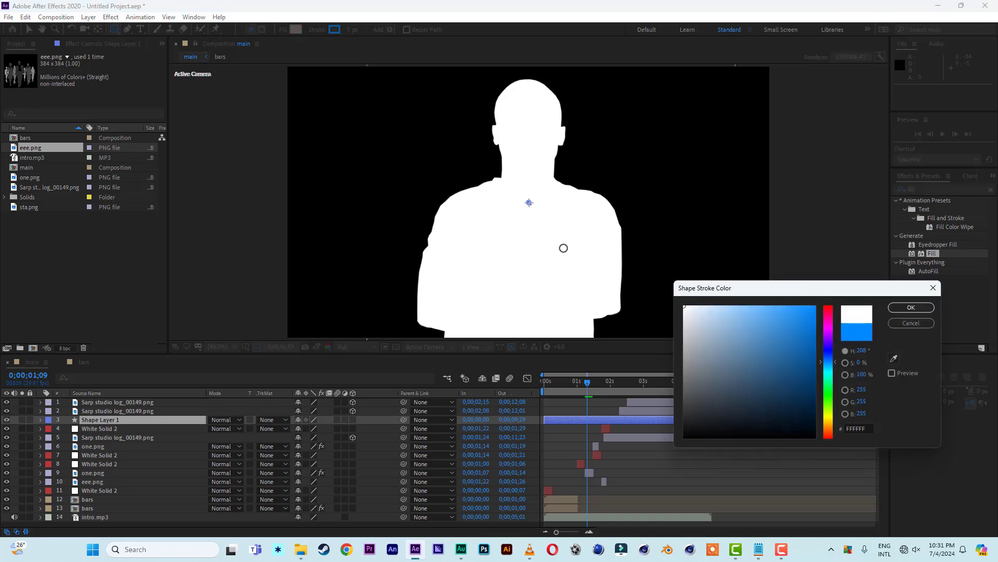
left_click(925, 305)
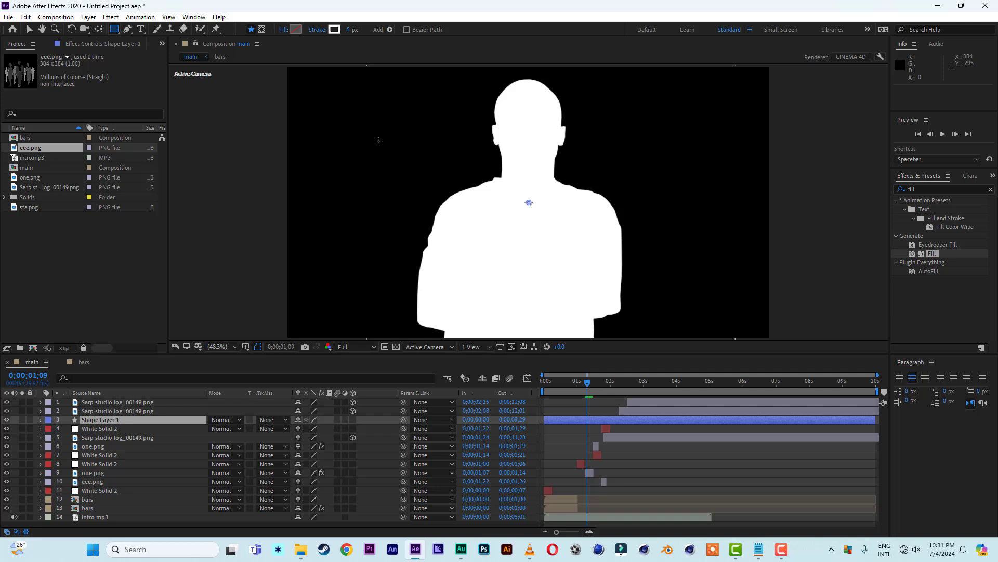
- Draw a rectangular outline about 1688 × 917 px on the shape layer, framing the silhouette just inside the composition edges
left_click_drag(318, 83, 744, 315)
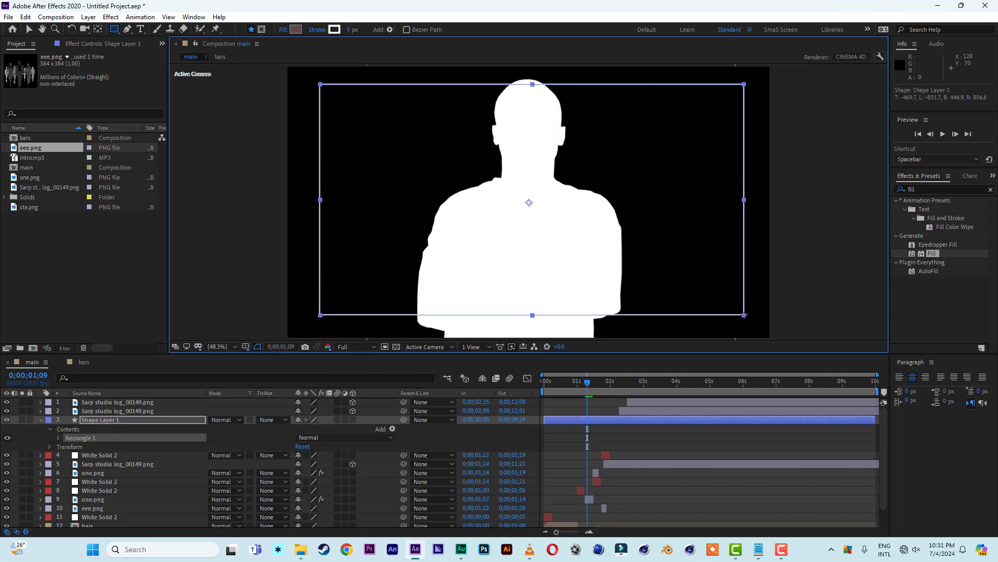
left_click(29, 29)
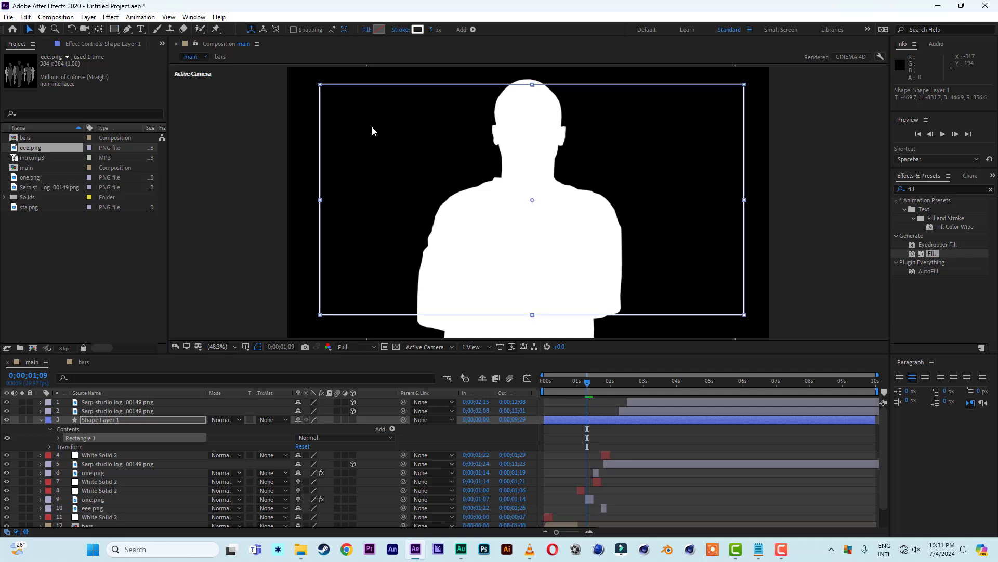
left_click(841, 232)
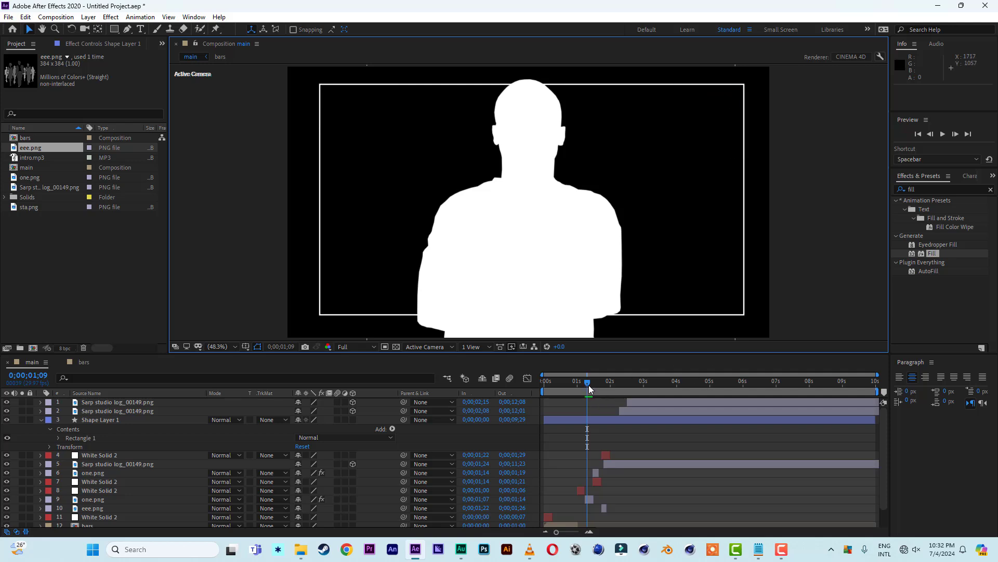
- Trim the shape layer to start at 0;00;01;06 and end at 0;00;01;13
left_click_drag(591, 385, 583, 386)
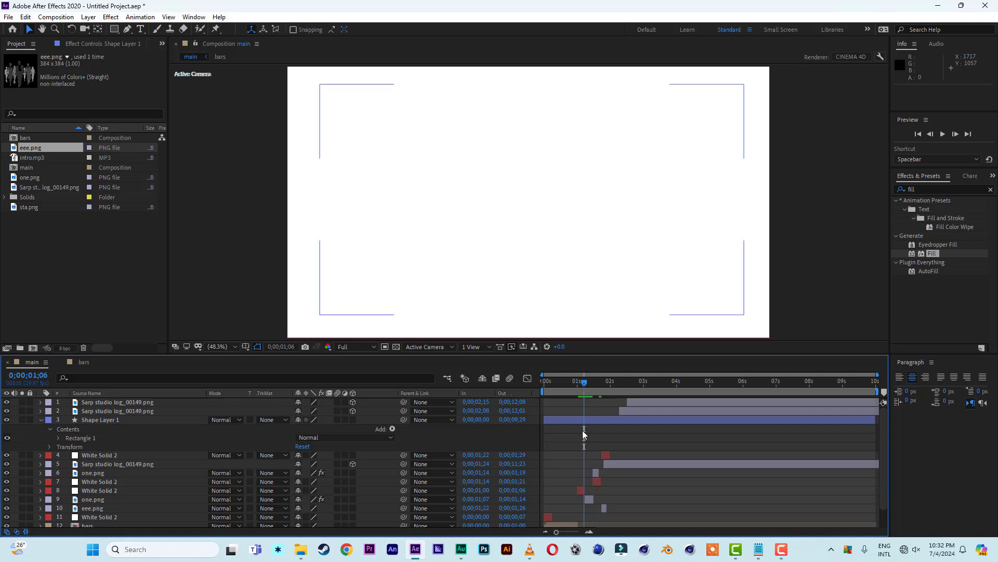
left_click_drag(548, 419, 584, 421)
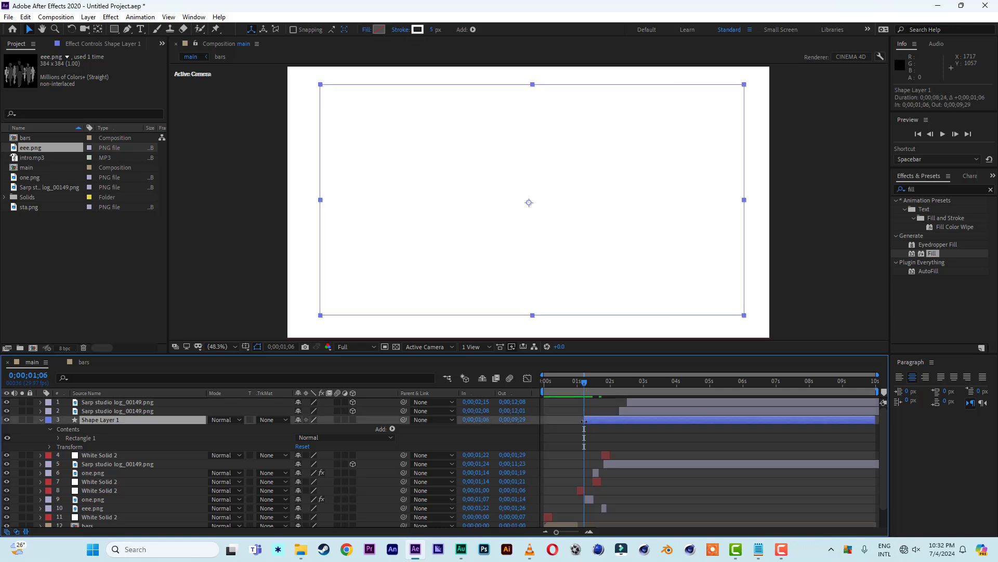
left_click_drag(876, 419, 604, 420)
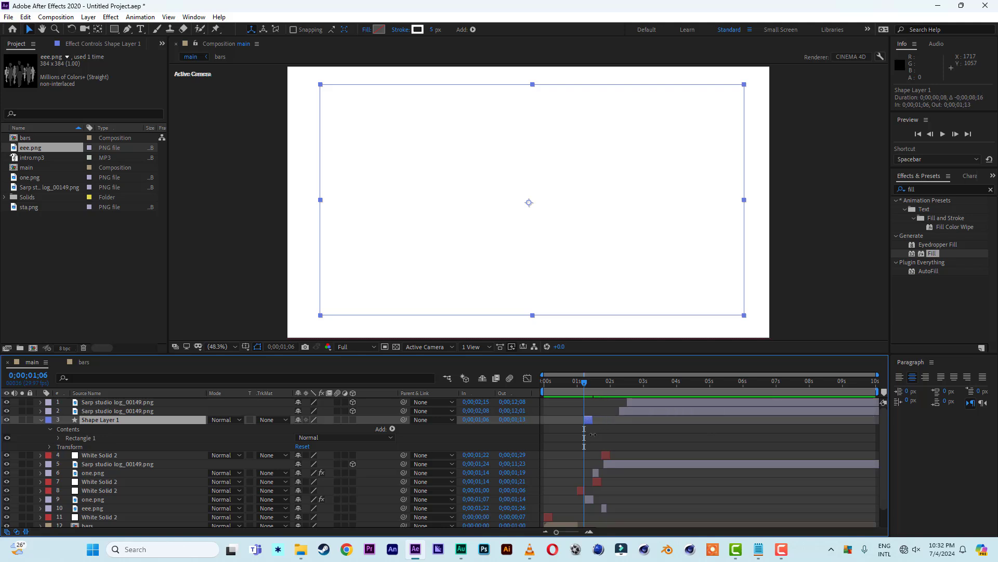
- Preview the intro with the rectangular frame from about 0;00;00;17 and return to 0;00;00;19
left_click(563, 385)
key("space")
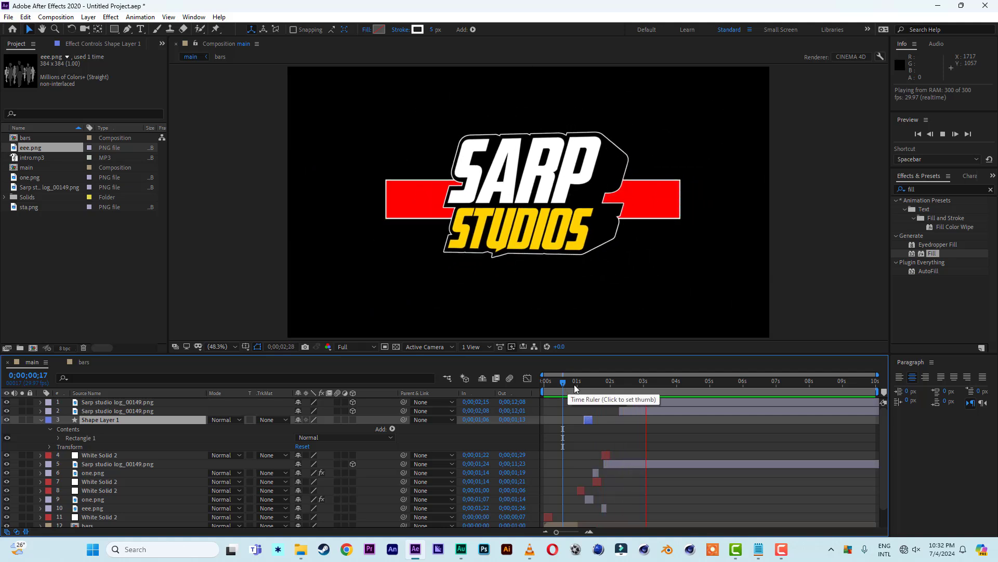
key("space")
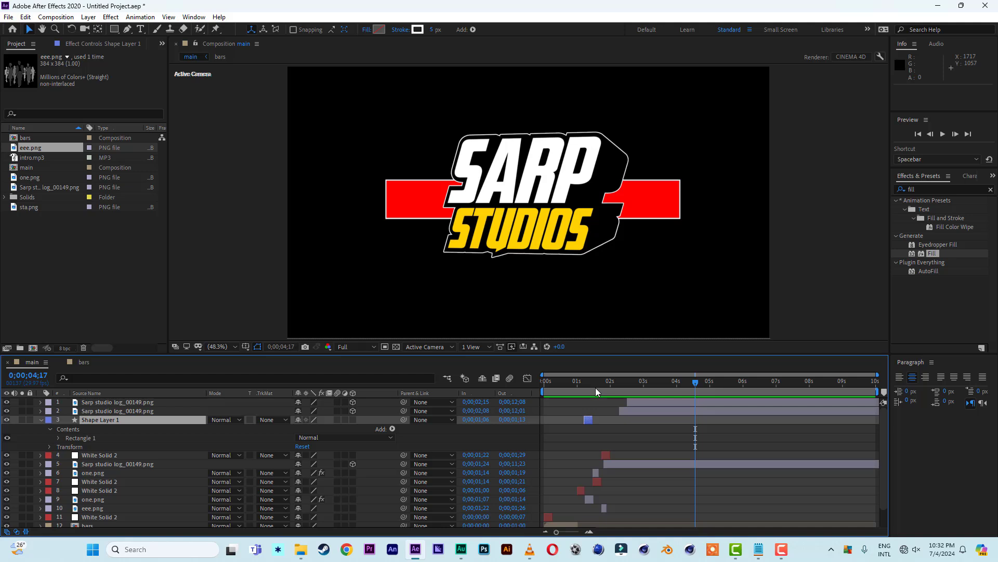
mouse_move(581, 383)
left_mouse_down()
mouse_move(543, 381)
mouse_move(576, 388)
mouse_move(556, 385)
mouse_move(565, 385)
left_mouse_up()
key("space")
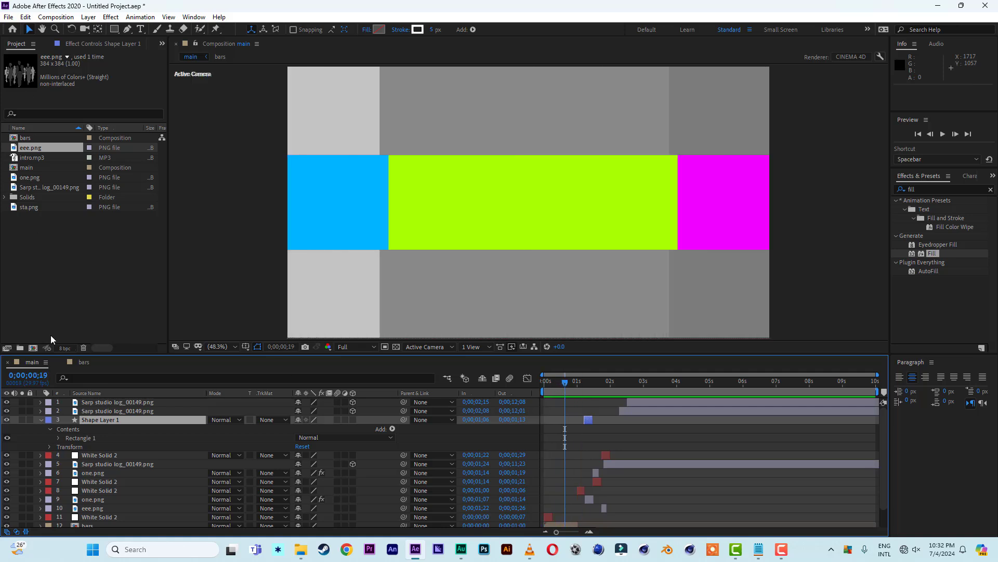
- Add a text layer reading "TRENDS" above the rectangular frame layer, over the coloured bars
left_click(40, 419)
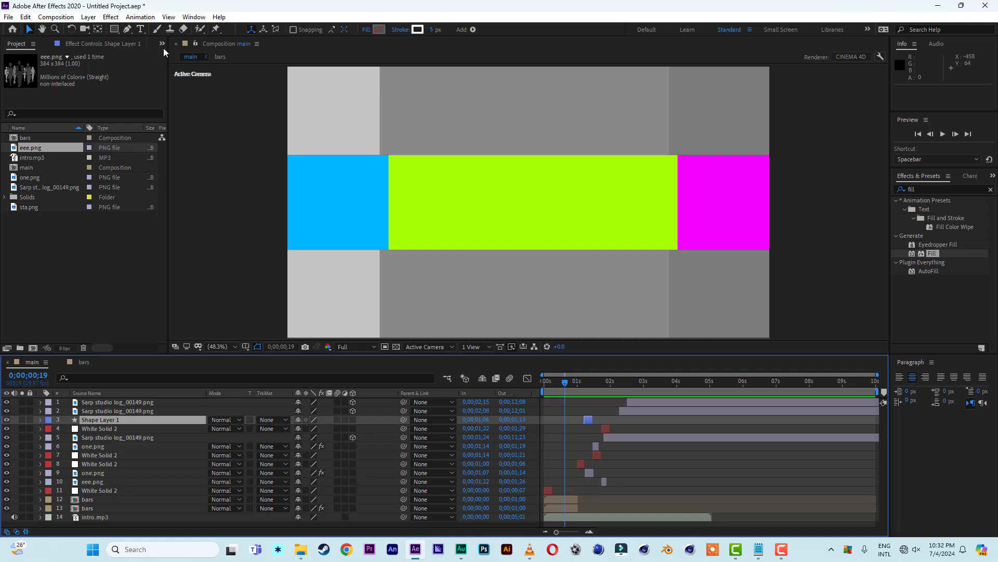
left_click(140, 29)
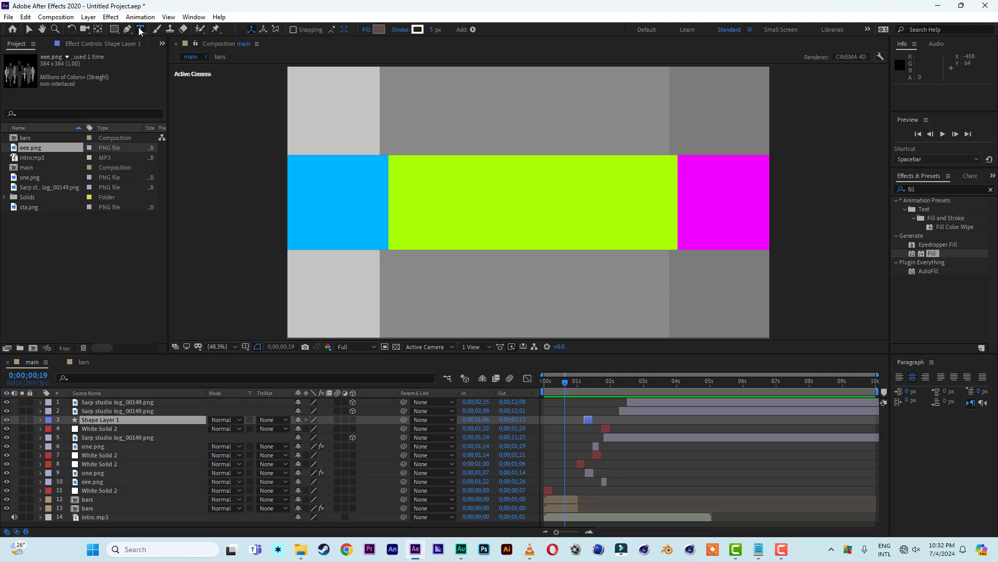
left_click(432, 190)
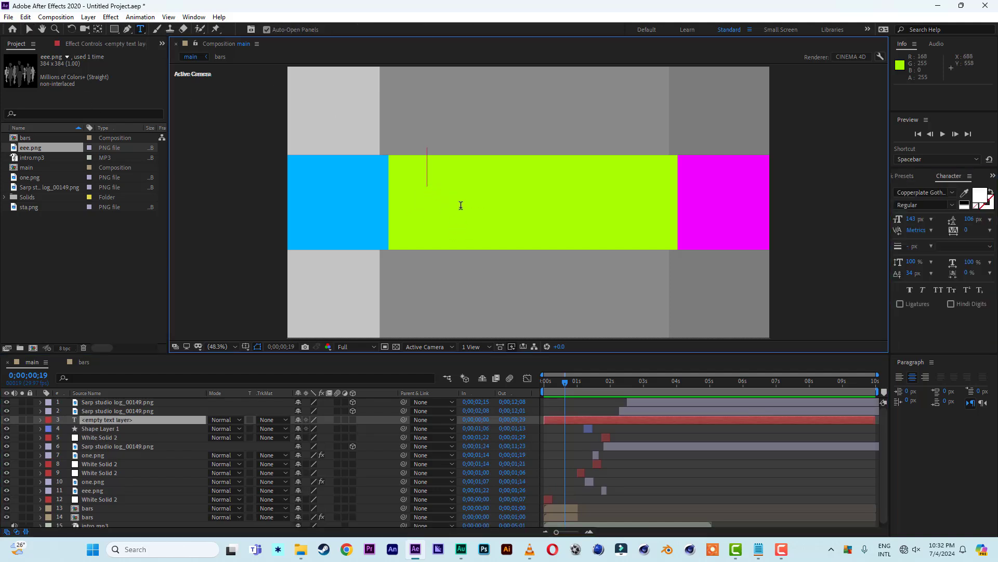
type("TRENDS")
key("Escape")
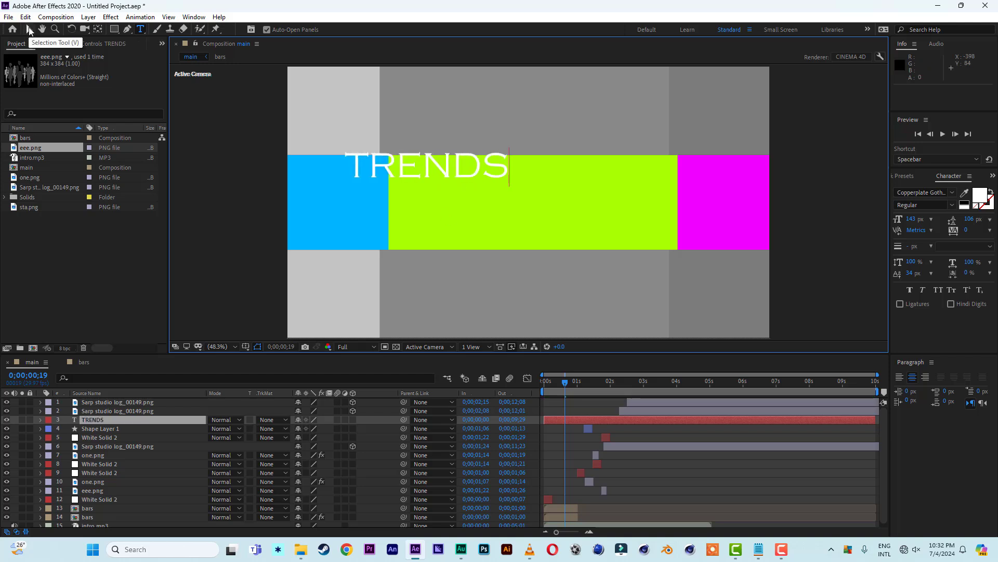
- Set the TRENDS text to Cooper Black at 390 px and centre it over the coloured bars
left_click(904, 177)
left_click(949, 175)
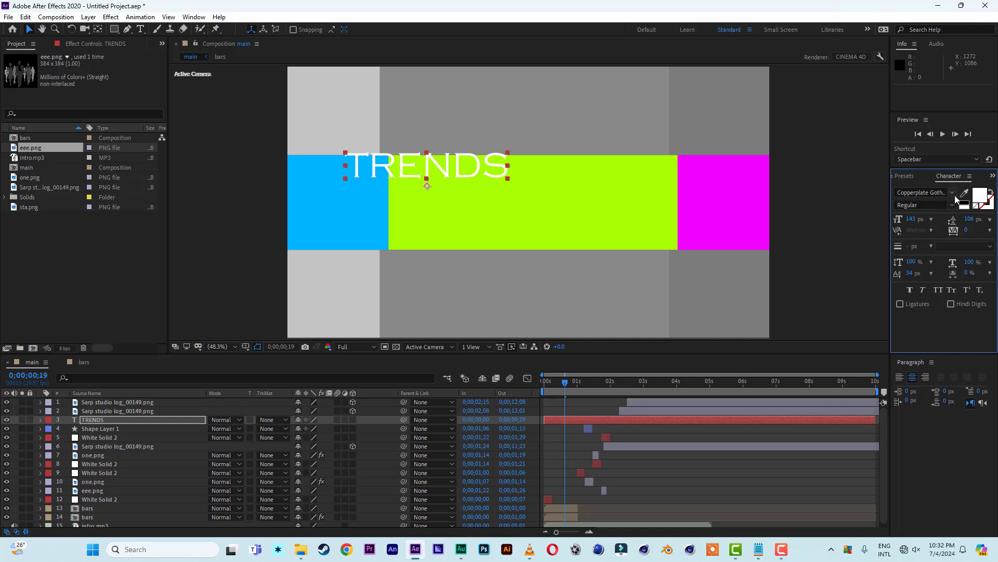
left_click(953, 194)
scroll(799, 295, "up", 3)
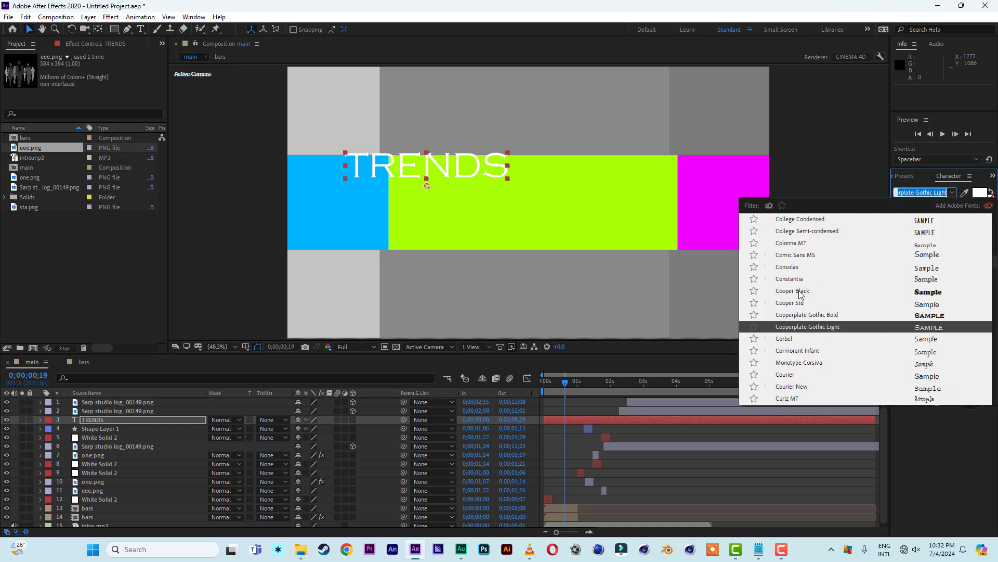
left_click(799, 295)
left_click_drag(472, 166, 557, 197)
left_click_drag(912, 222, 964, 218)
left_click_drag(569, 207, 570, 212)
- Trim the TRENDS text layer to start at 0;00;00;25 and end at 0;00;01;00
left_click_drag(566, 383, 590, 390)
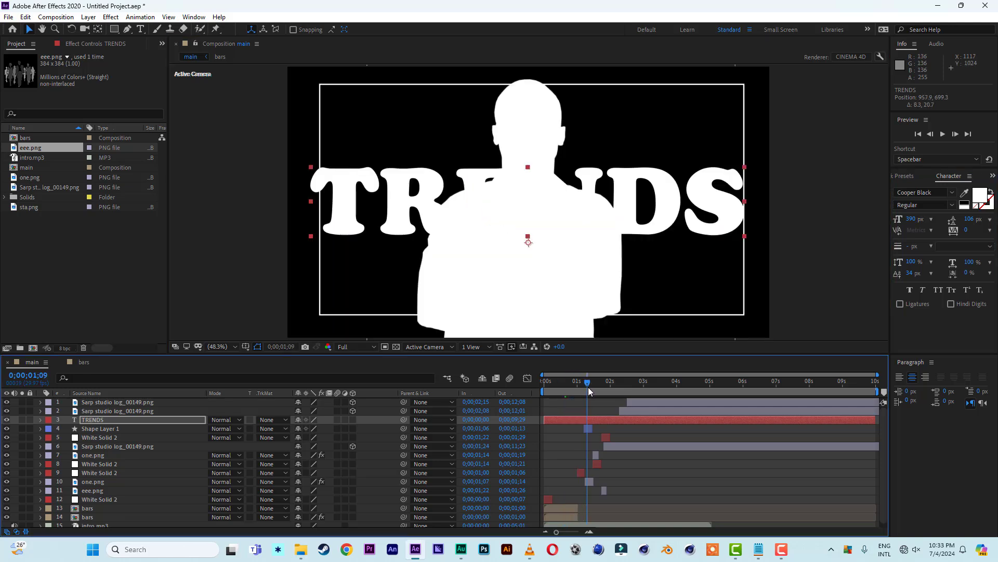
key("shift+Page_Up")
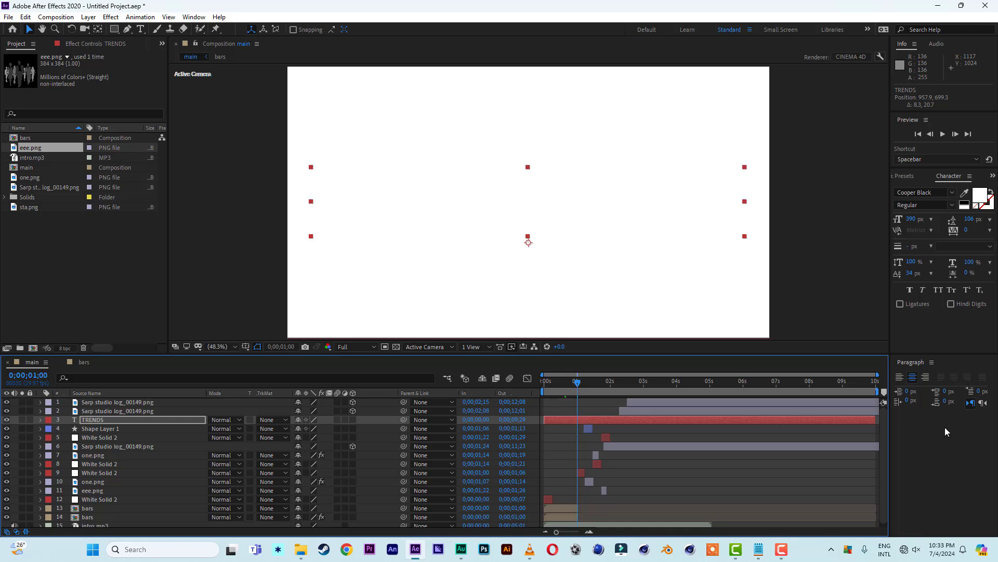
left_click_drag(875, 420, 578, 427)
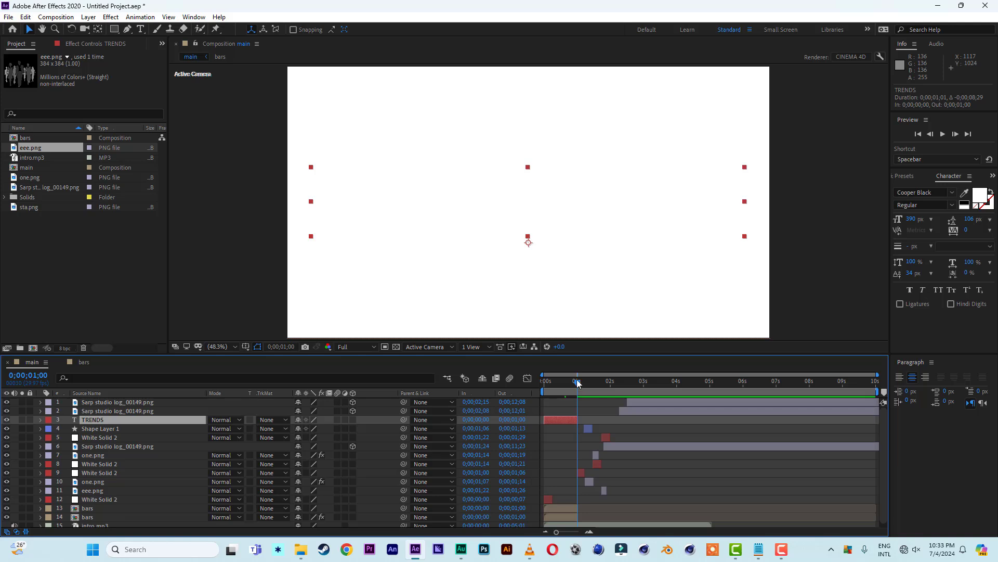
left_click_drag(577, 383, 572, 383)
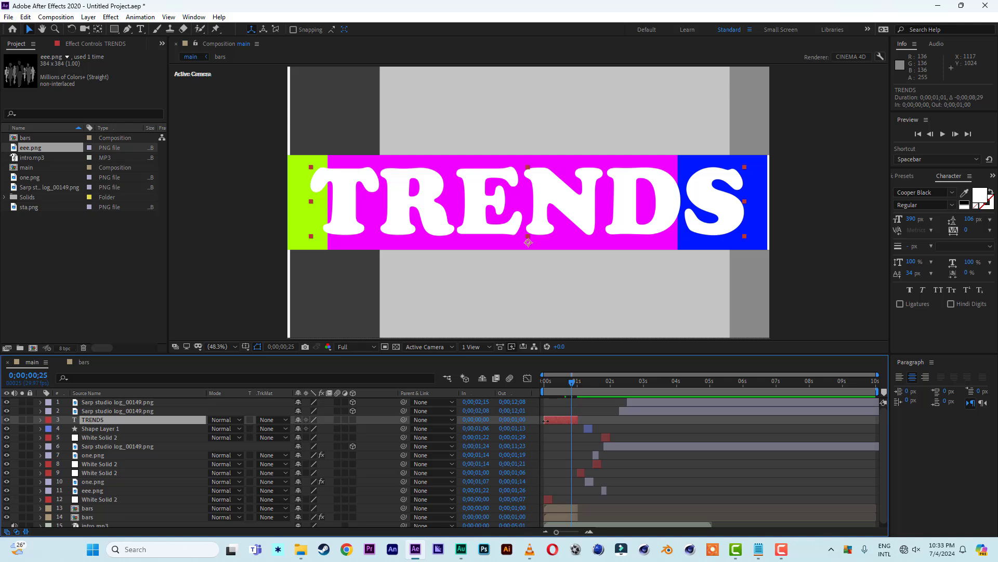
left_click_drag(545, 420, 566, 420)
- Duplicate the TRENDS layer and retime the original to run from 0;00;00;19 to 0;00;00;25
key("ctrl+d")
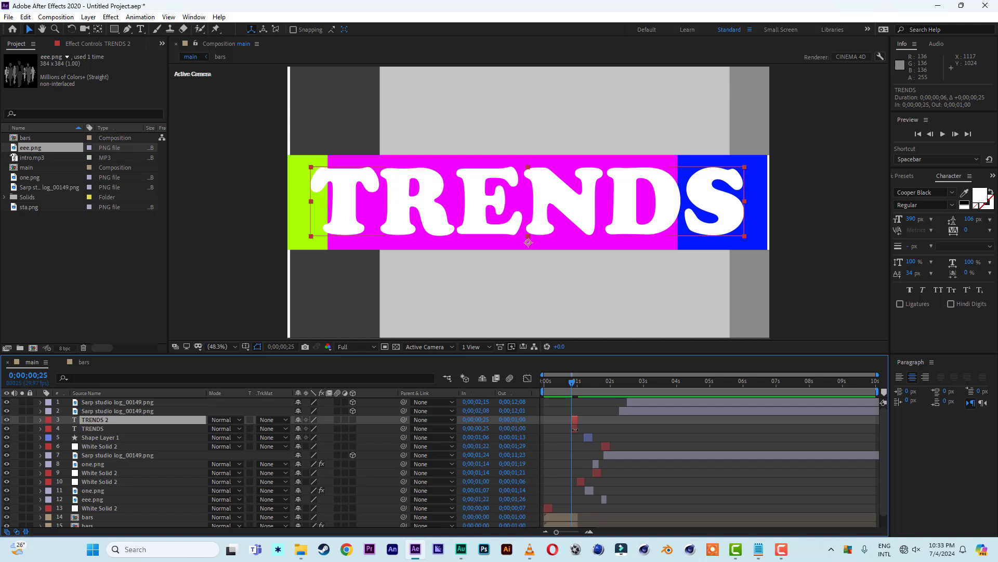
left_click_drag(575, 432, 570, 431)
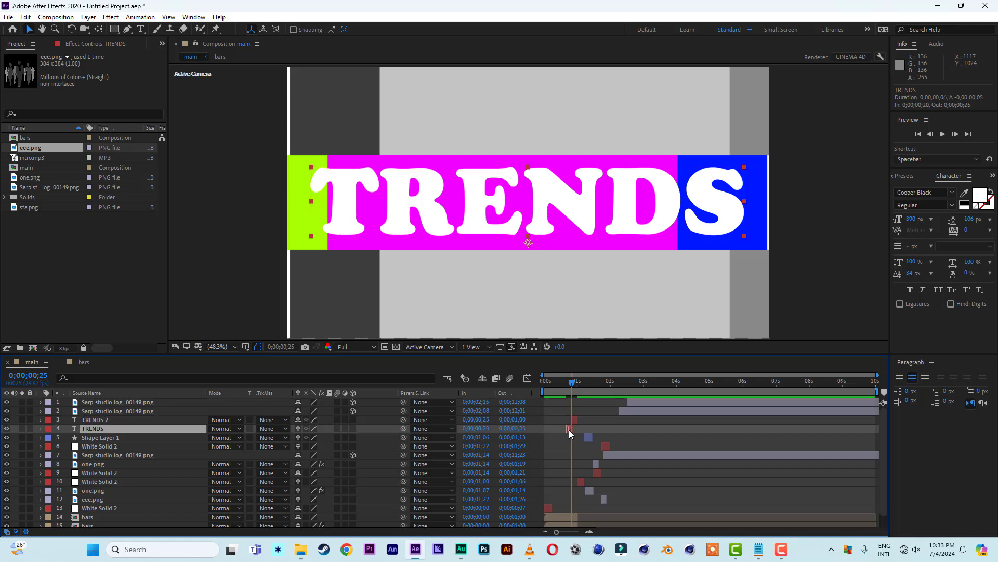
mouse_move(572, 388)
left_mouse_down()
mouse_move(556, 389)
mouse_move(570, 383)
left_mouse_up()
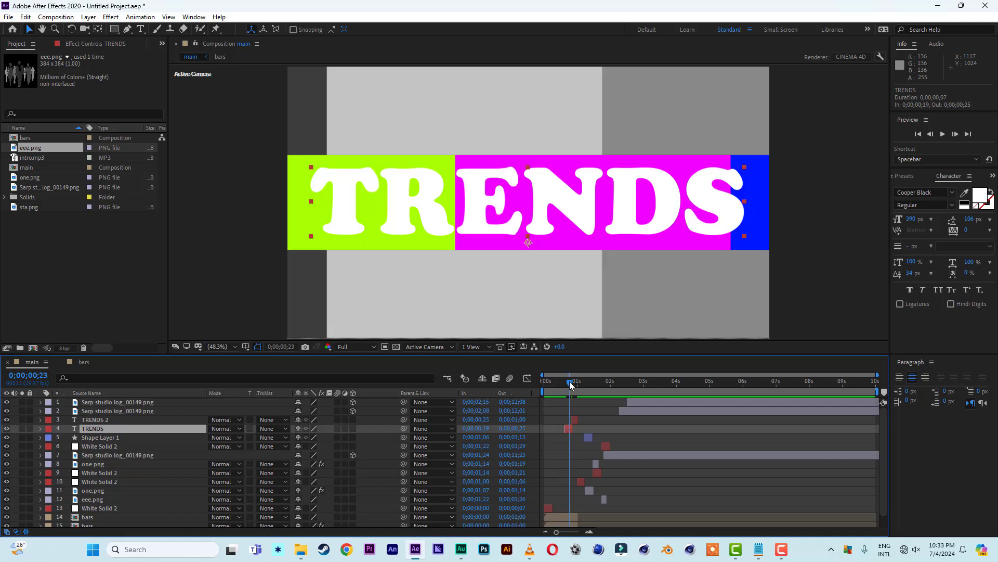
- Shorten the earlier text layer's wording from TRENDS to "TRE"
double_click(527, 203)
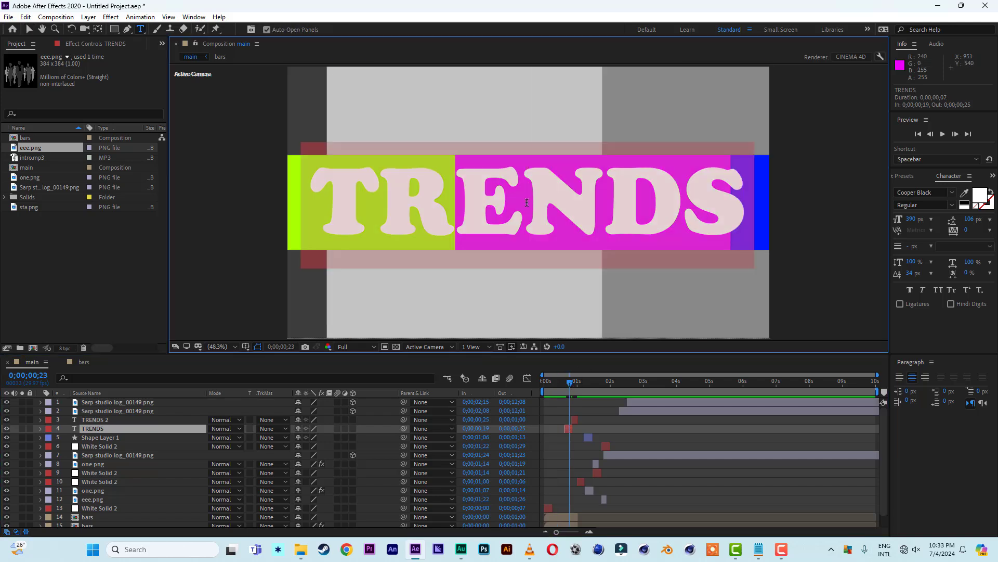
left_click_drag(527, 203, 601, 259)
key("BackSpace")
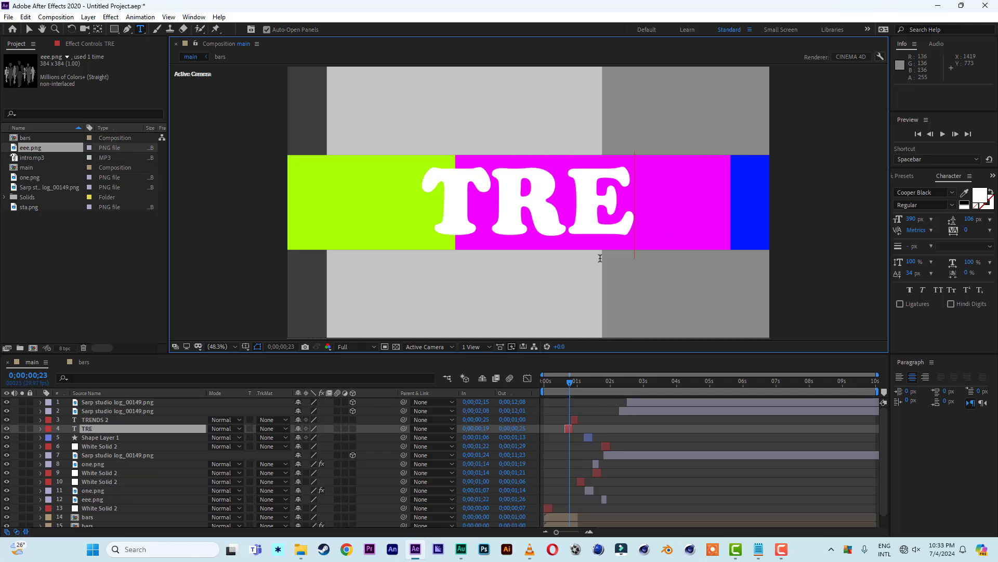
left_click(28, 29)
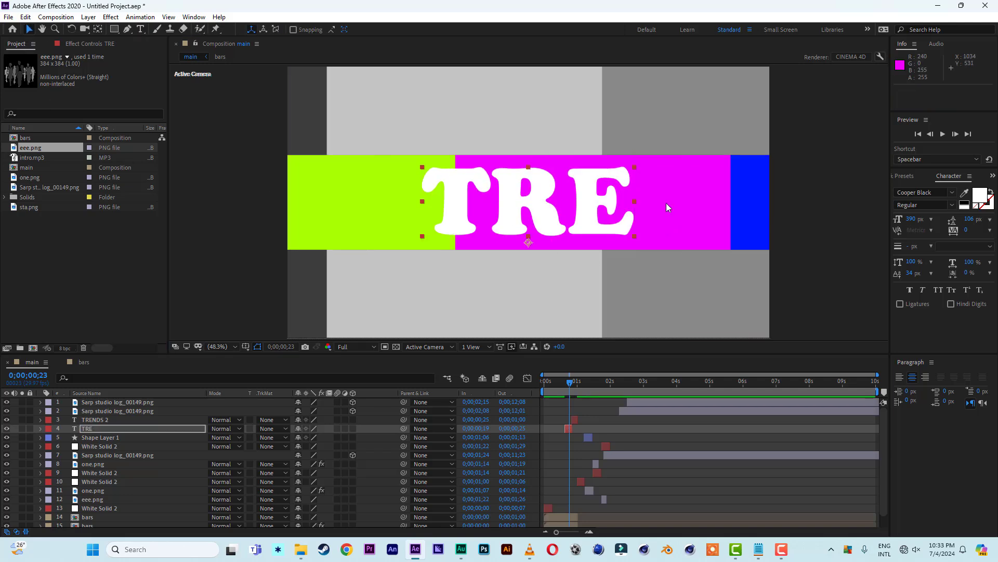
- Enlarge the TRE text to 939 px and recentre it so it spans past the composition's side edges
left_click_drag(912, 219, 952, 219)
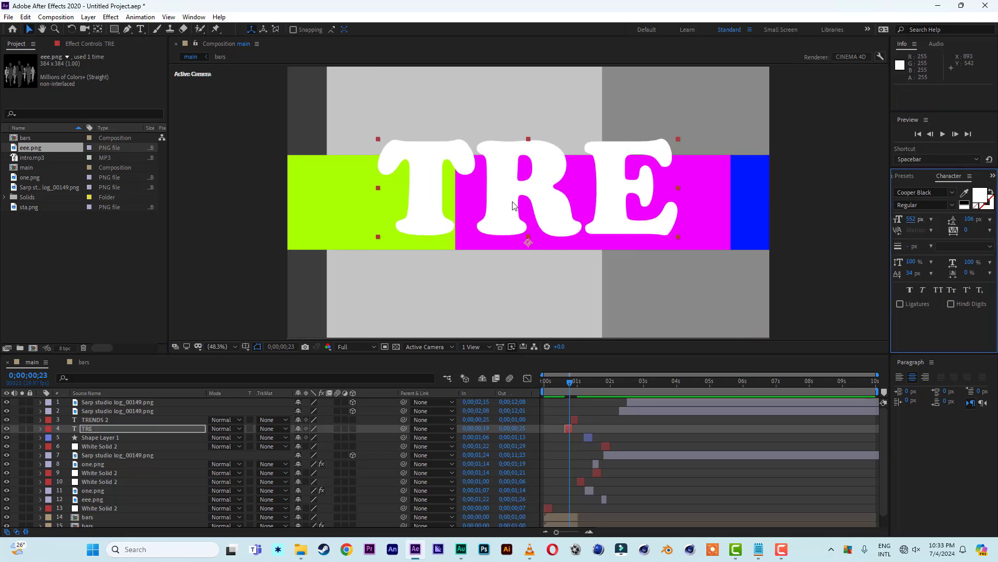
left_click_drag(512, 205, 514, 222)
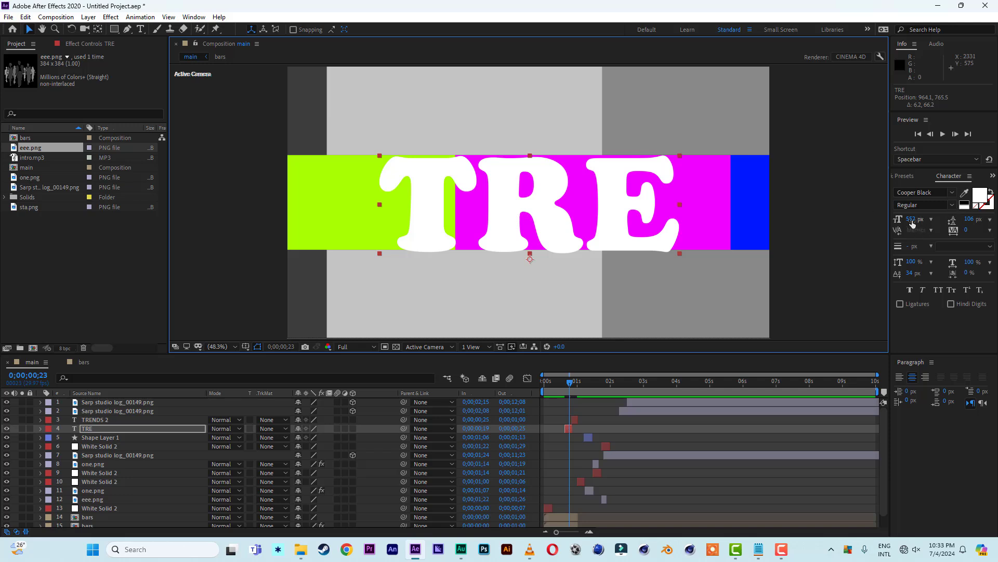
left_click_drag(911, 223, 943, 219)
left_click_drag(498, 206, 499, 232)
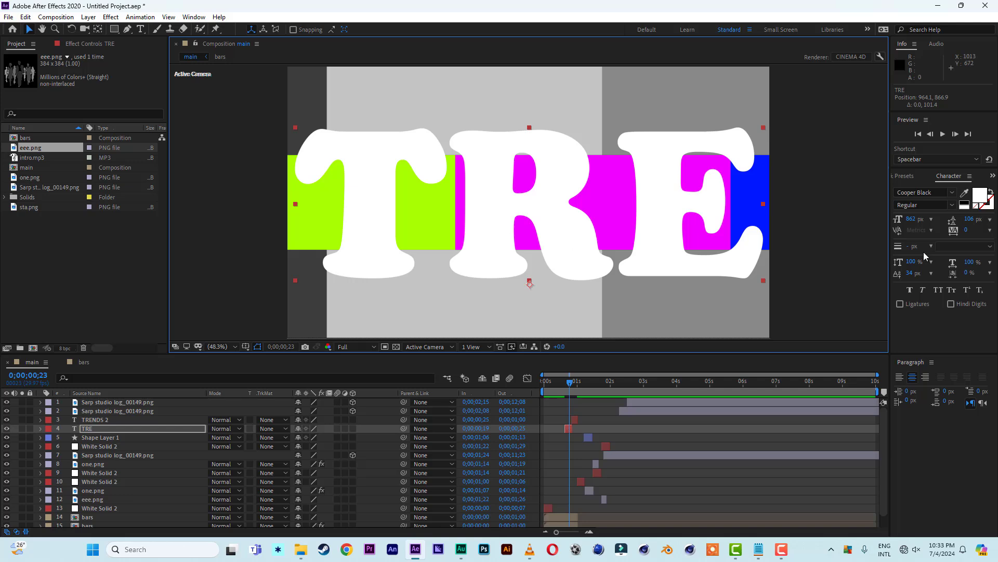
key("ctrl+alt+shift+period")
key("ctrl+alt+shift+period")
key("ctrl+alt+shift+period")
key("ctrl+alt+shift+period")
key("ctrl+alt+shift+period")
key("ctrl+alt+shift+period")
key("ctrl+alt+shift+period")
key("ctrl+alt+shift+period")
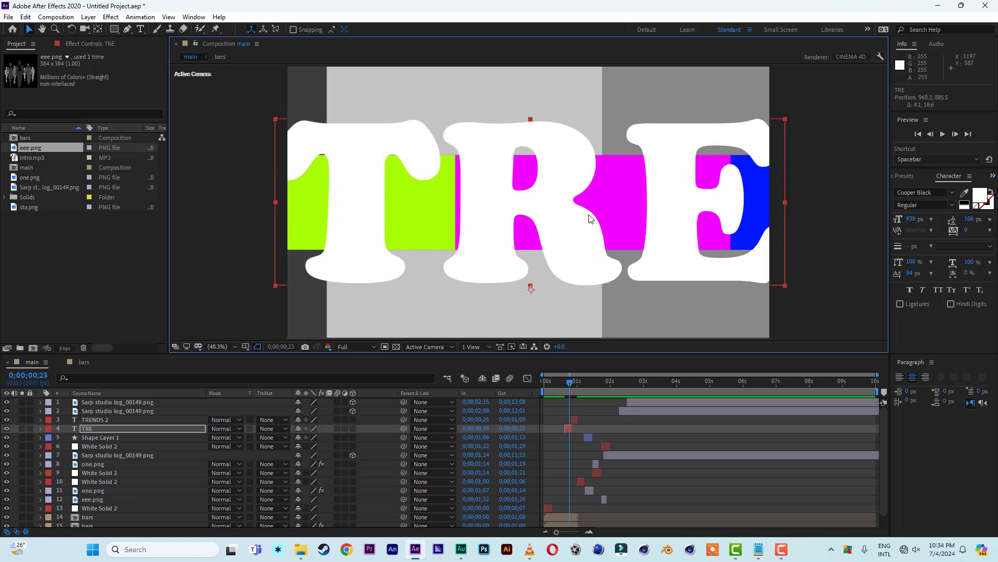
- Apply Venetian Blinds to the TRE layer with 20% transition completion and a 35° direction
left_click(111, 18)
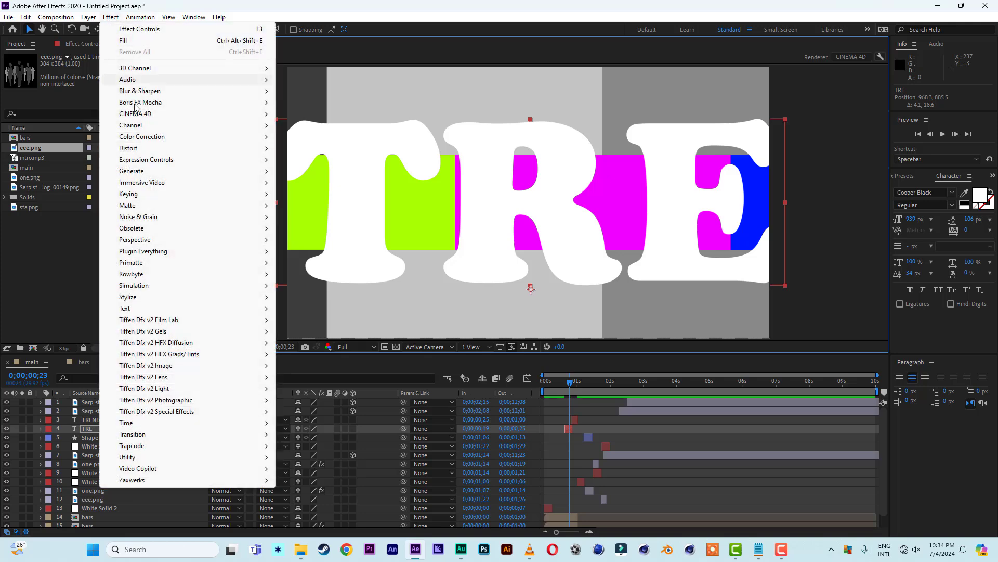
mouse_move(169, 435)
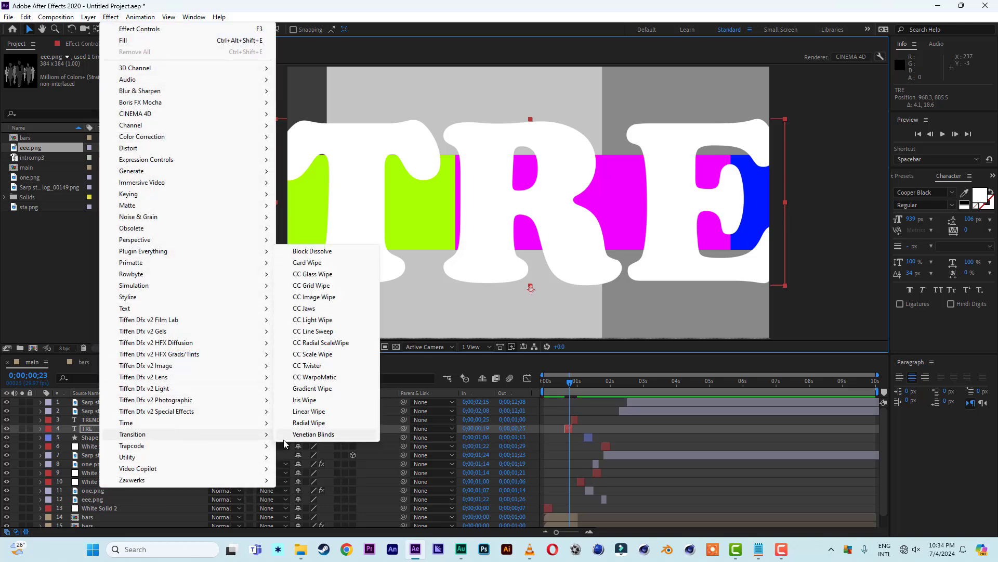
left_click(324, 434)
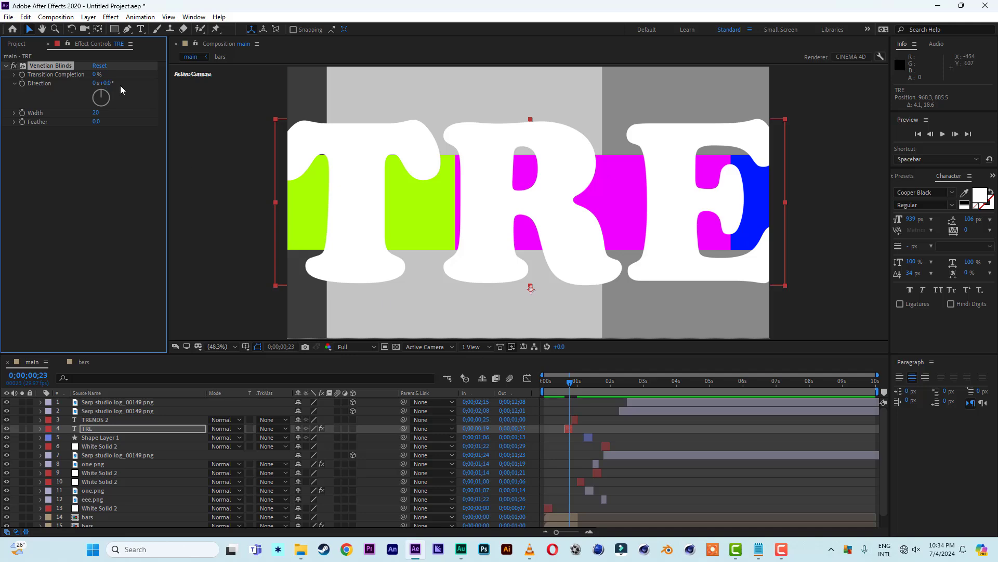
left_click_drag(94, 74, 128, 87)
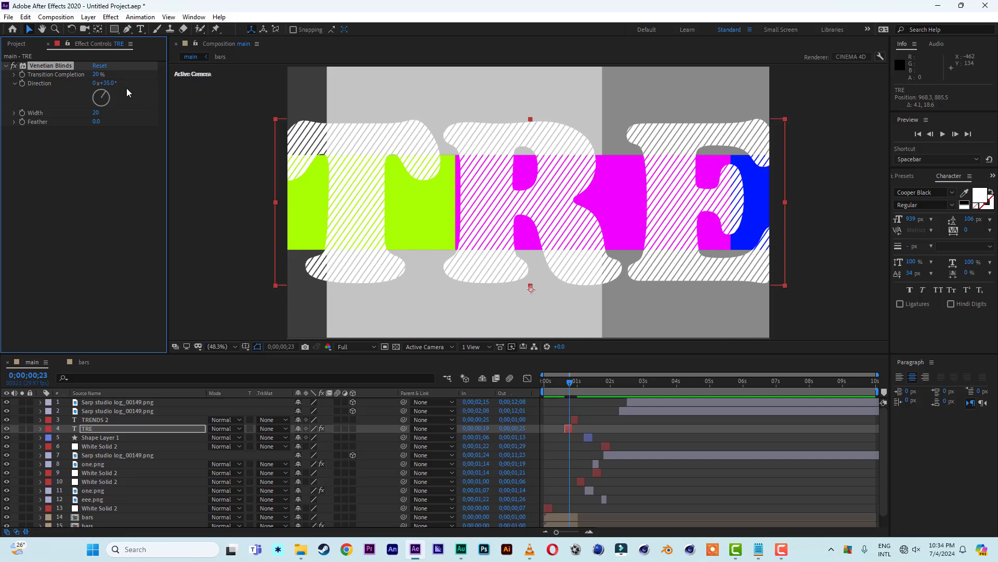
- Change the striped TRE text's fill color to black
left_click(979, 196)
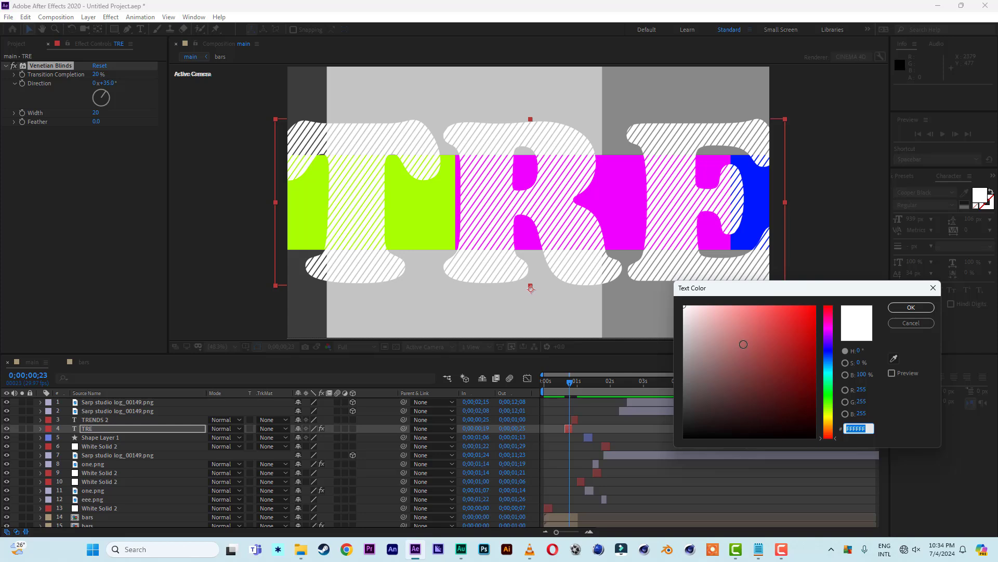
left_click_drag(743, 345, 783, 437)
left_click(908, 308)
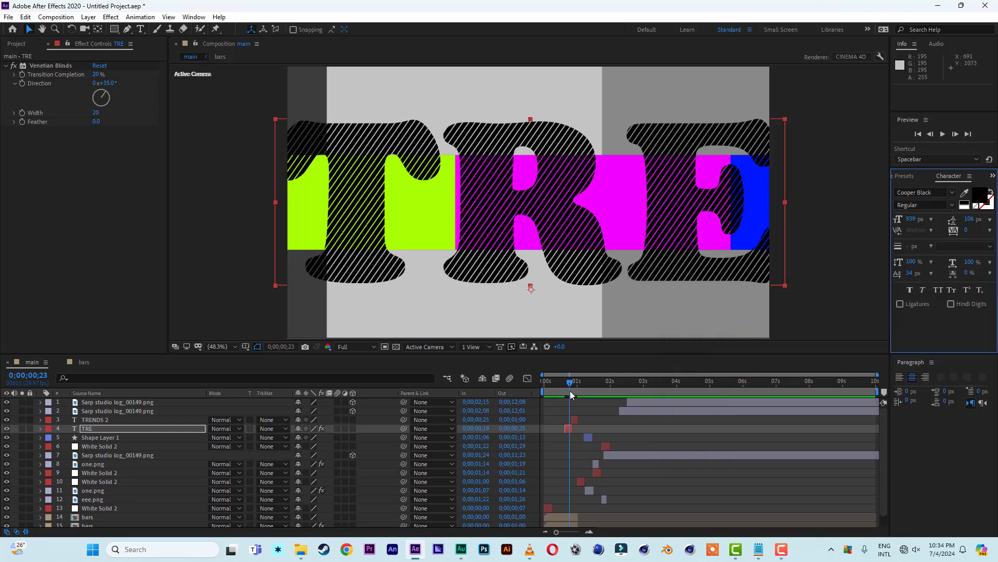
- Preview the intro from the start with the TRE and TRENDS text
key("space")
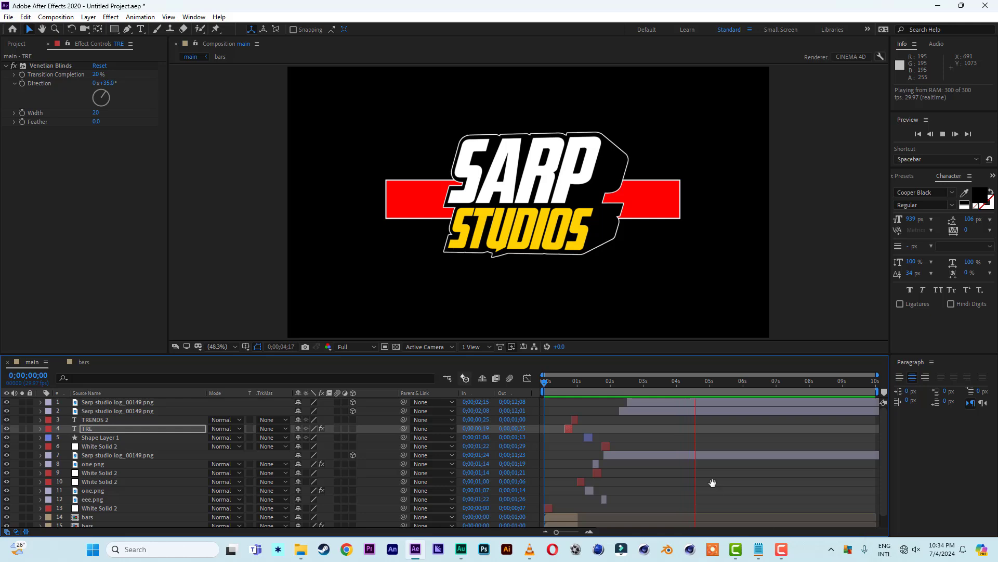
key("space")
key("space")
- Apply a Fill effect to the eee.png group silhouette at 0;00;01;26 and set its color to white
left_click(607, 381)
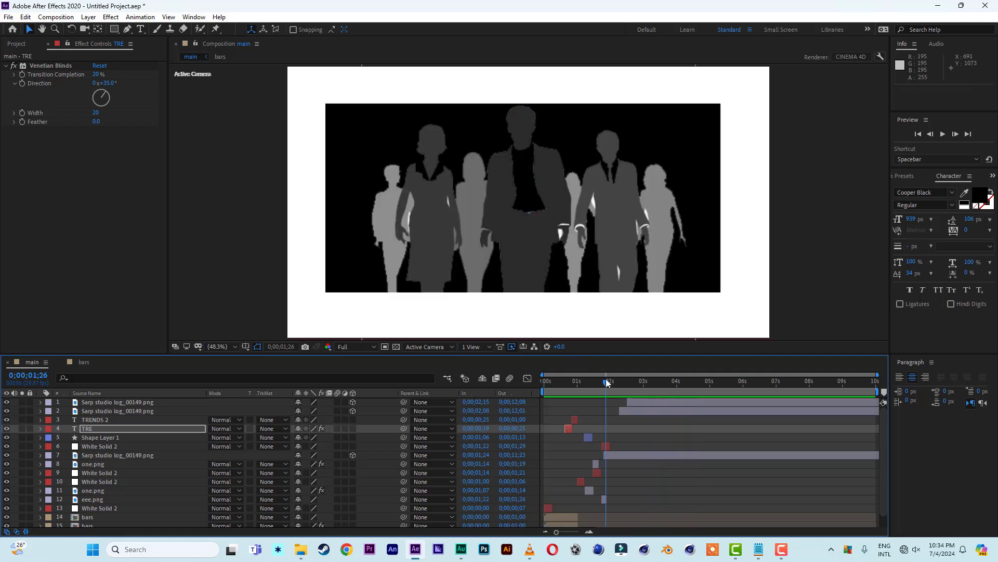
left_click(126, 500)
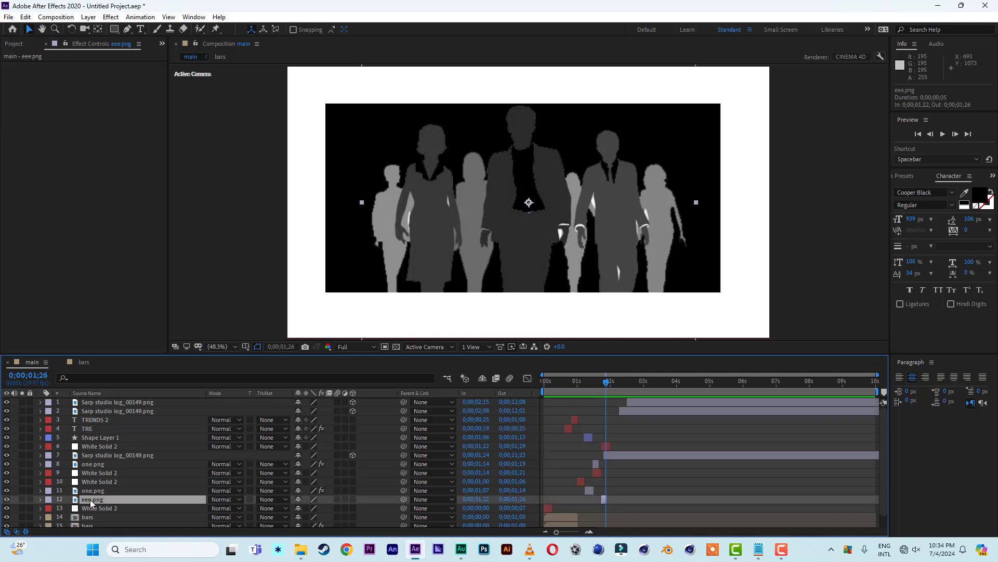
left_click(905, 178)
double_click(931, 252)
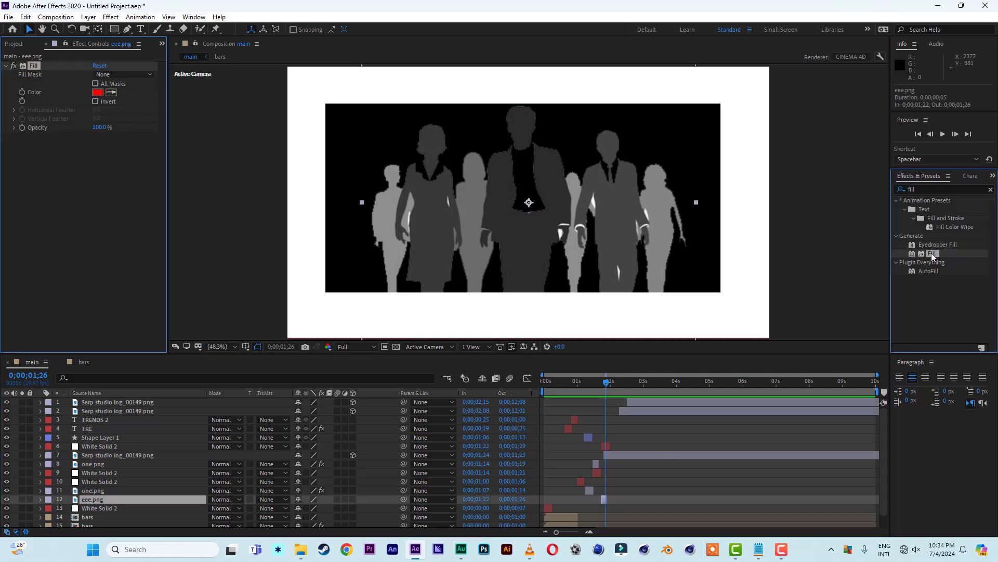
left_click(97, 93)
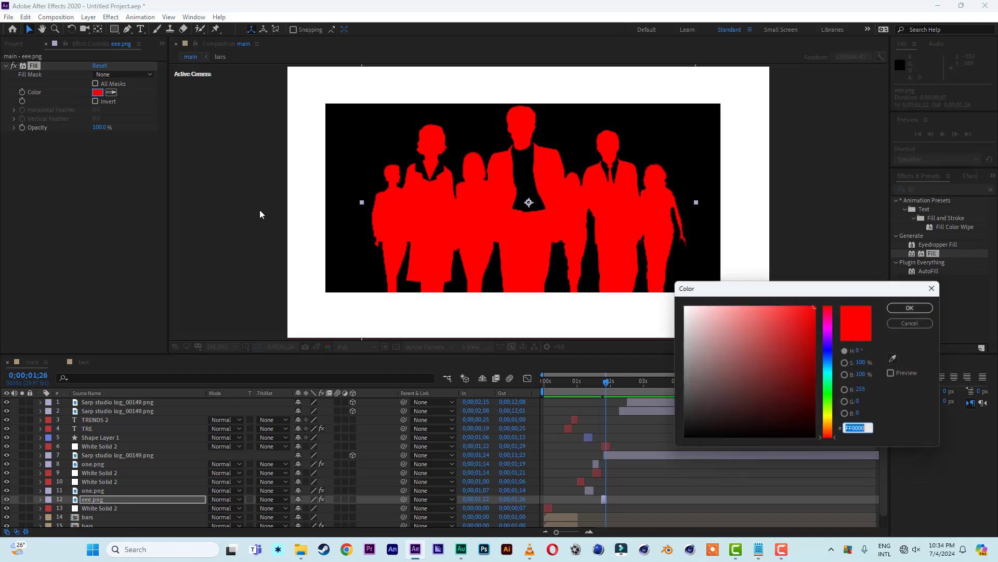
left_click(911, 307)
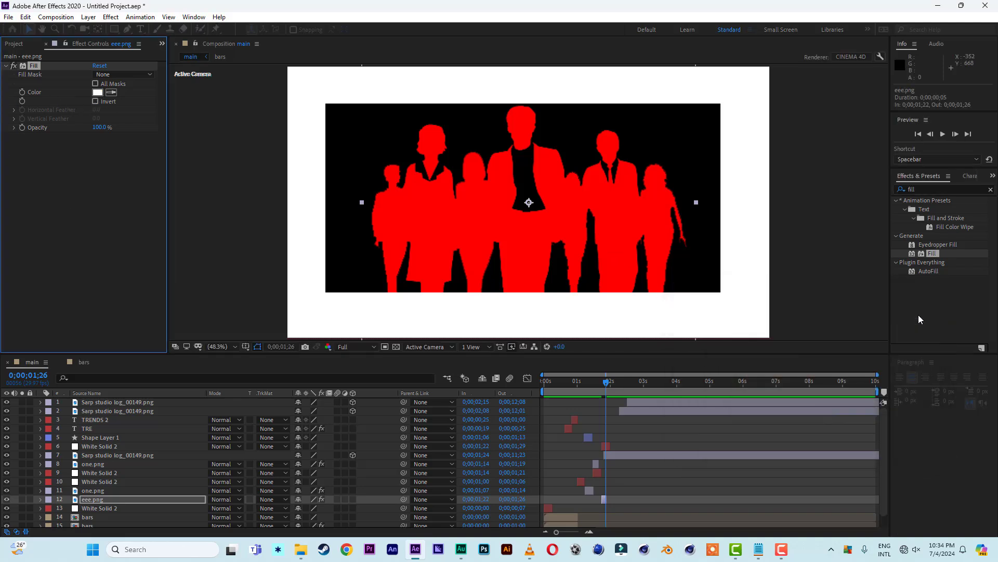
- Preview the whole intro from the start with the white group silhouette
left_click(569, 402)
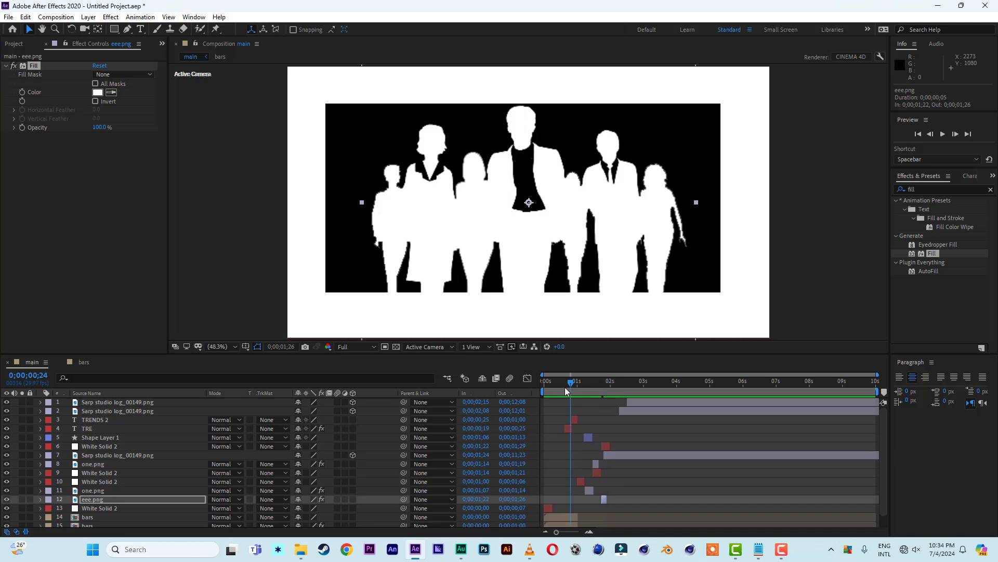
key("space")
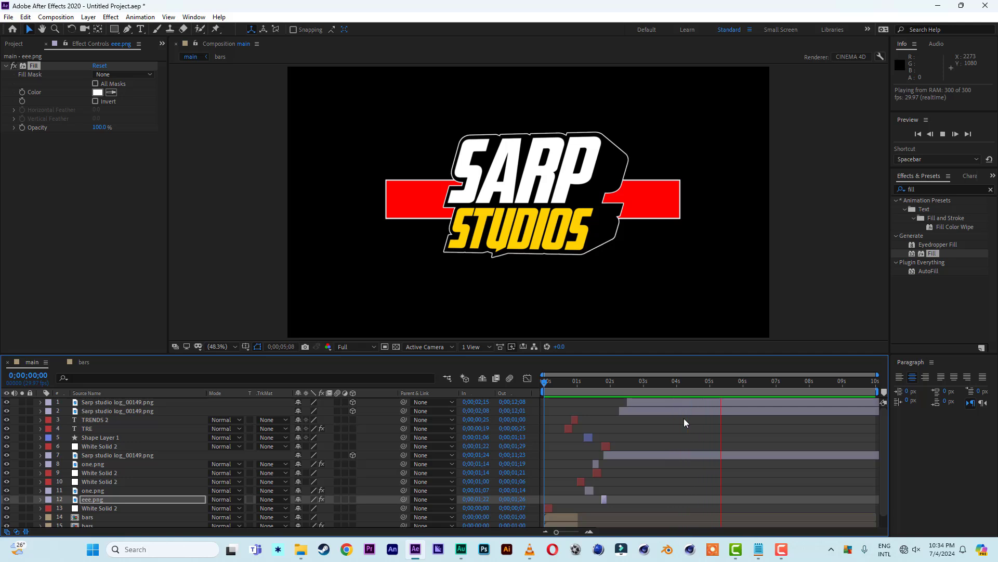
key("space")
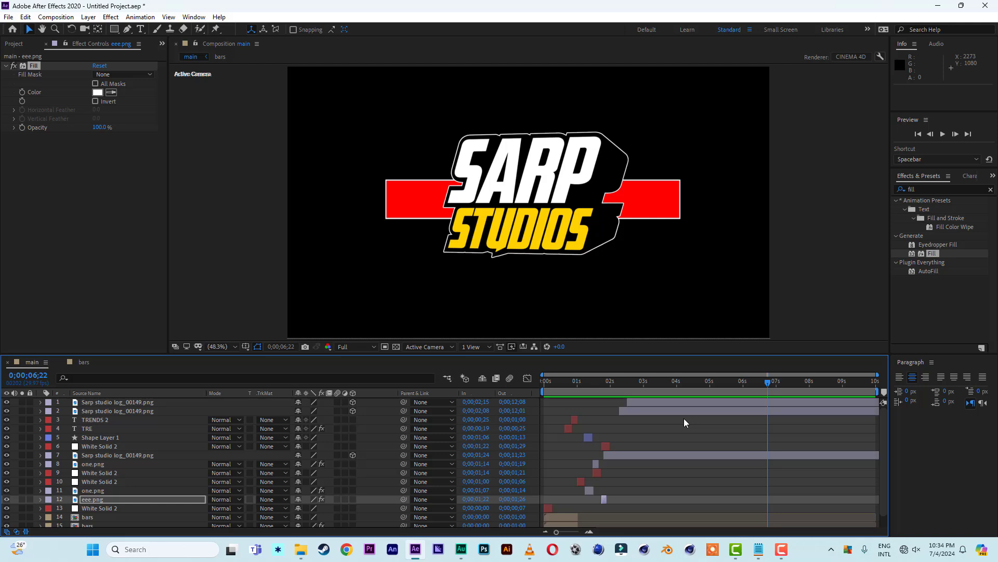
- Play the complete intro from the first frame through the logo fly-in to review the finished animation
key("space")
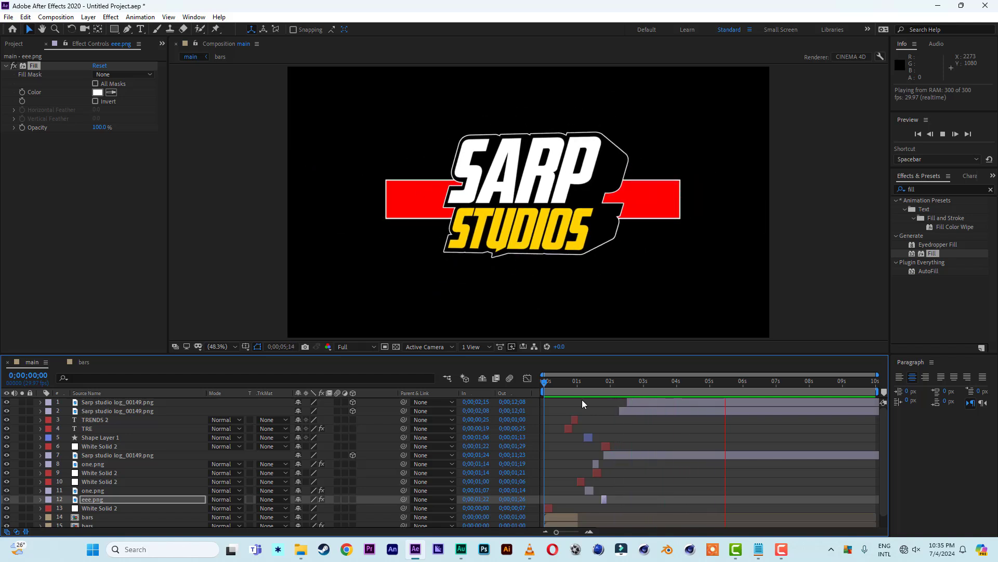
key("space")
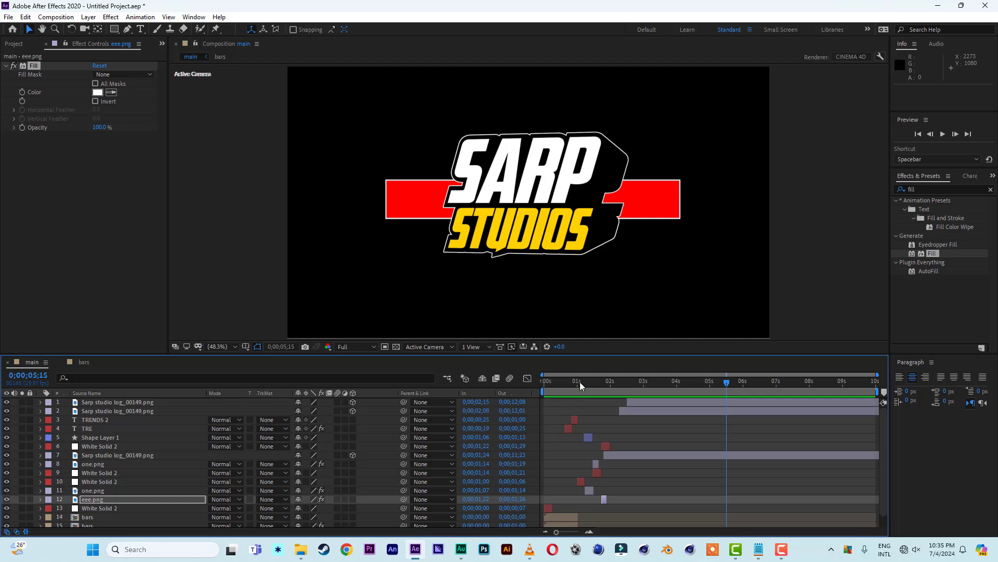
left_click_drag(579, 382, 503, 391)
key("space")
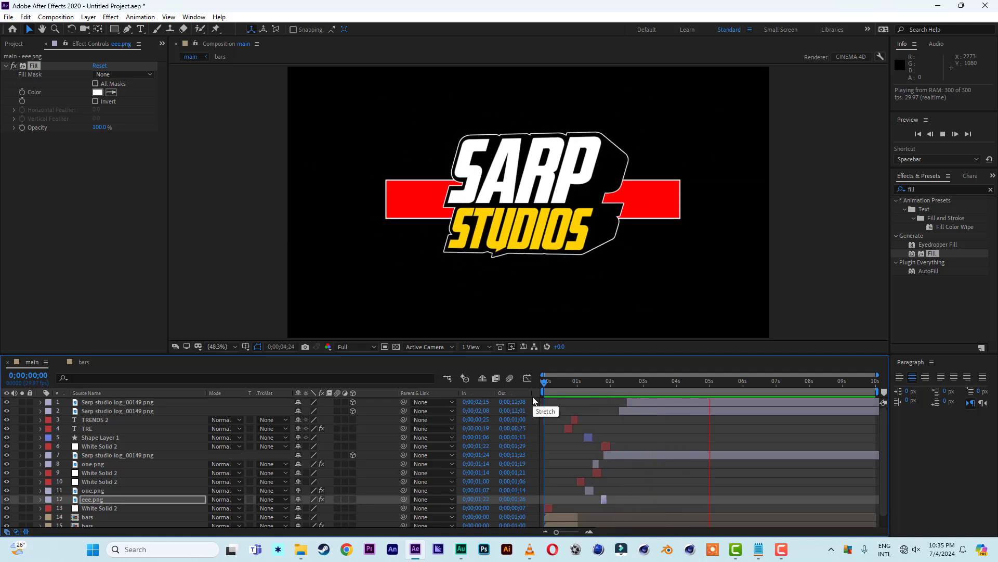
key("space")
- Replay the opening two seconds of the intro repeatedly to check the bars, white flashes and striped TRE text
key("space")
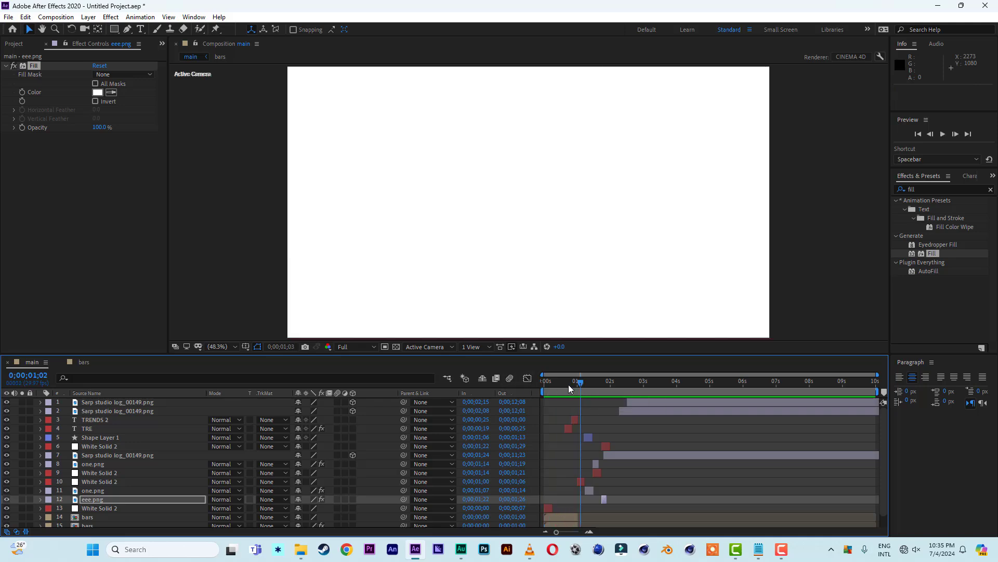
key("space")
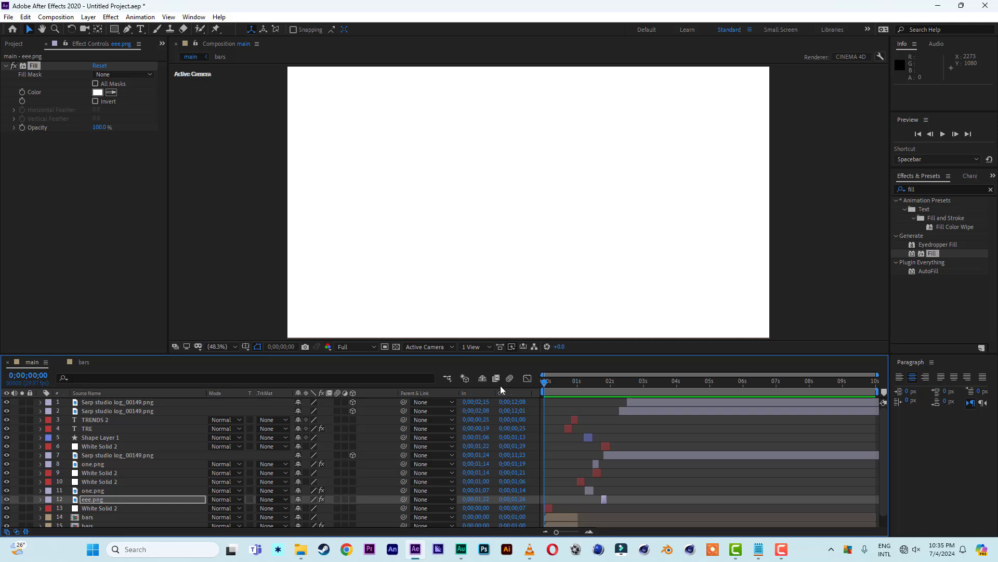
left_click_drag(573, 390, 543, 384)
key("space")
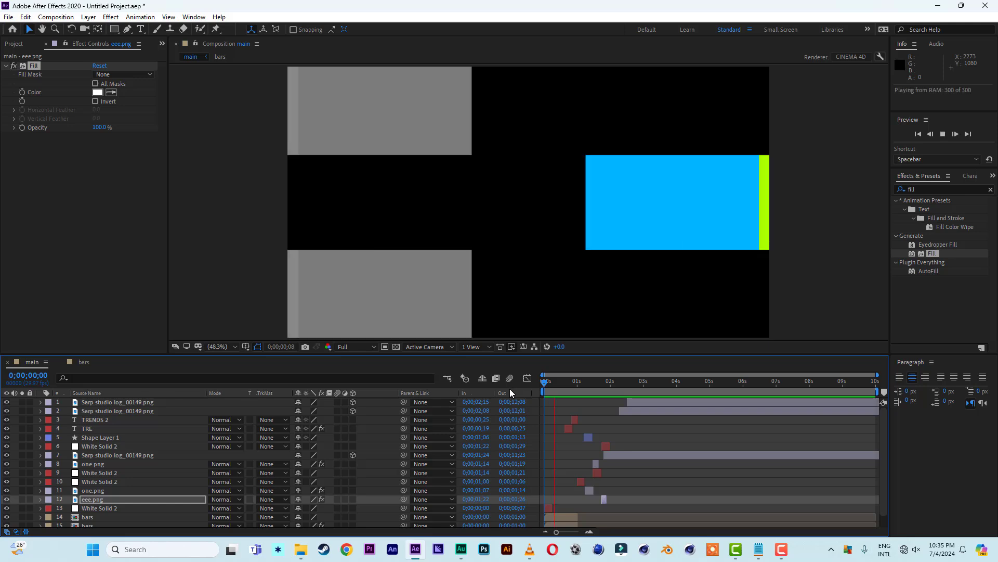
key("space")
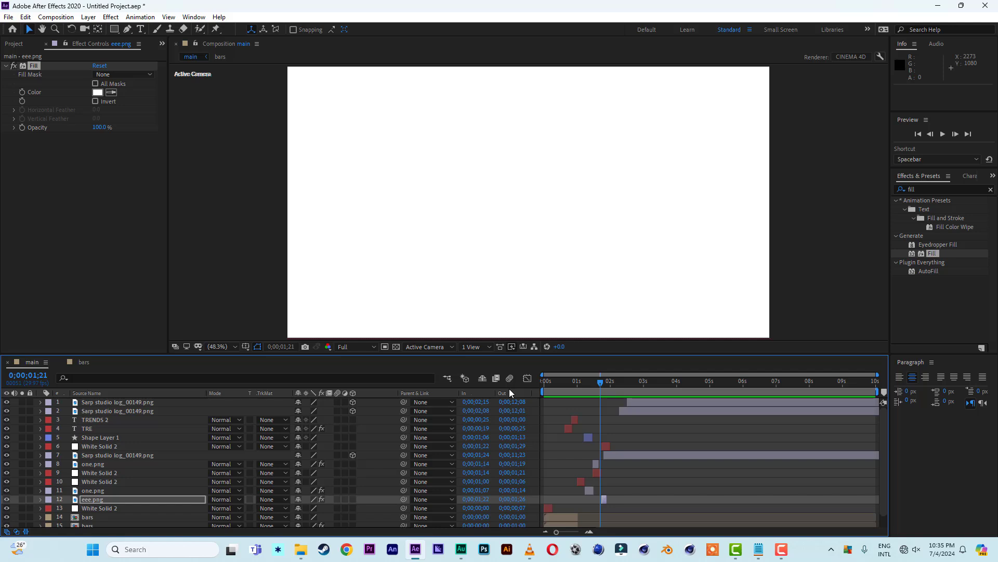
left_click_drag(601, 386, 544, 384)
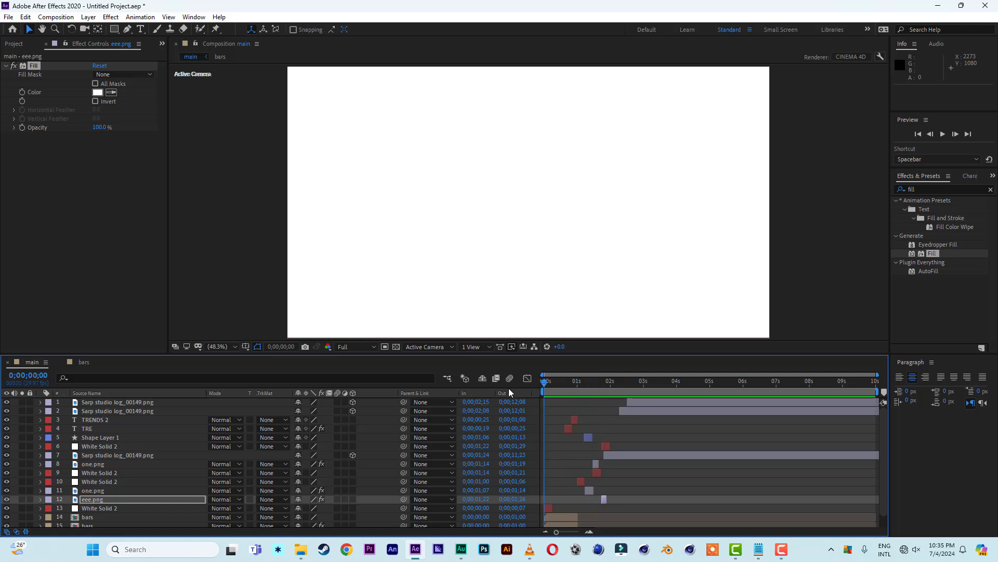
key("space")
key("space")
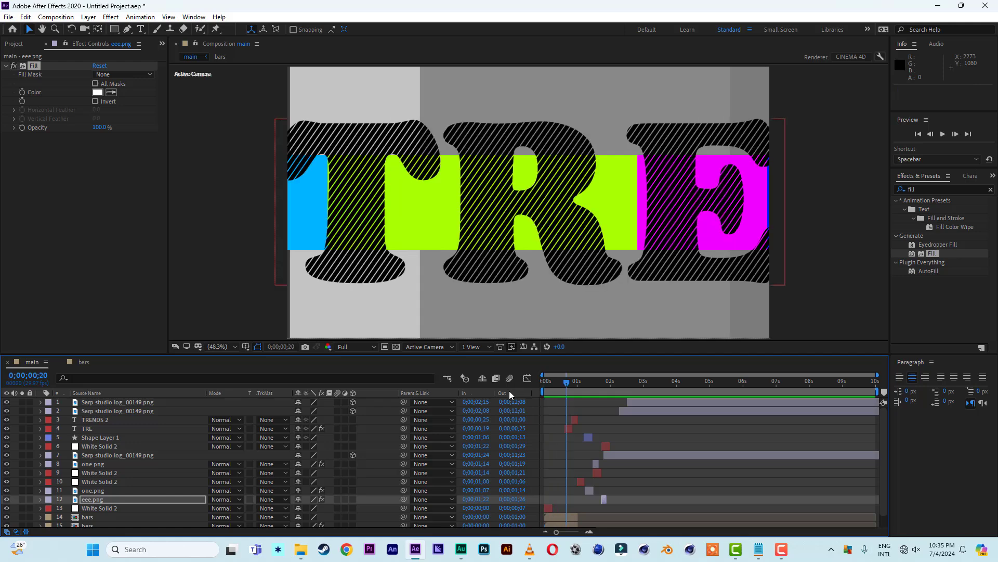